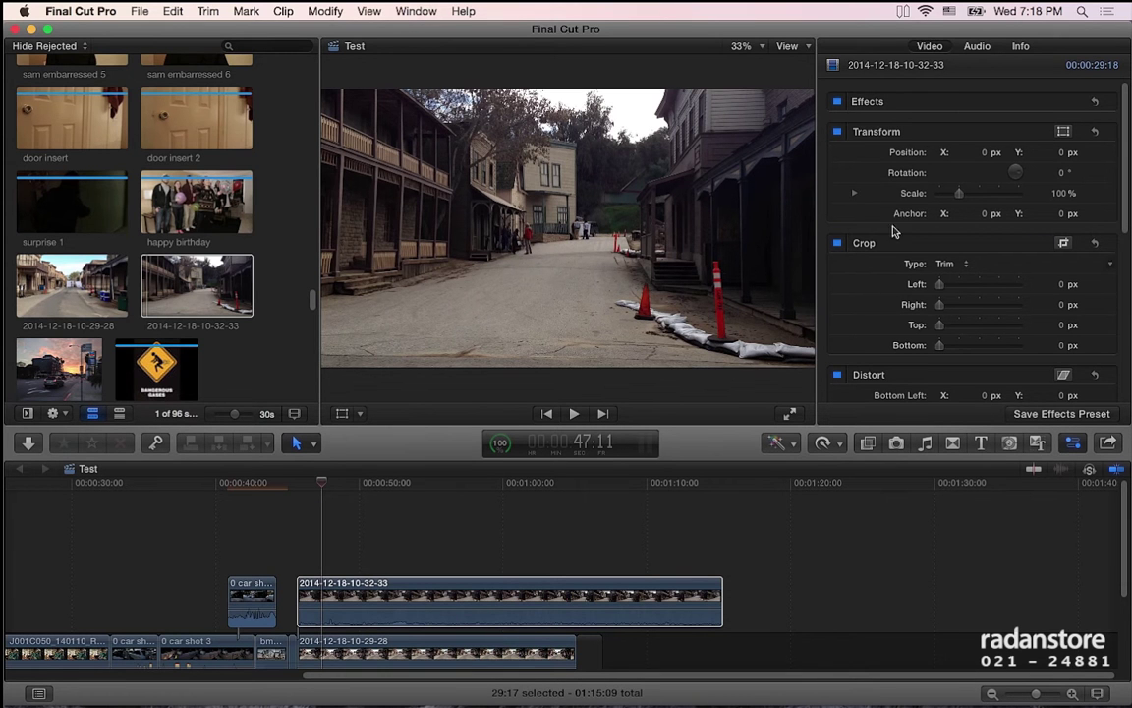
# Scroll the Video Inspector down to the Stabilization, Rolling Shutter, Rate Conform and Compositing sections.
pyautogui.moveTo(1125, 185); pyautogui.dragTo(1105, 351)
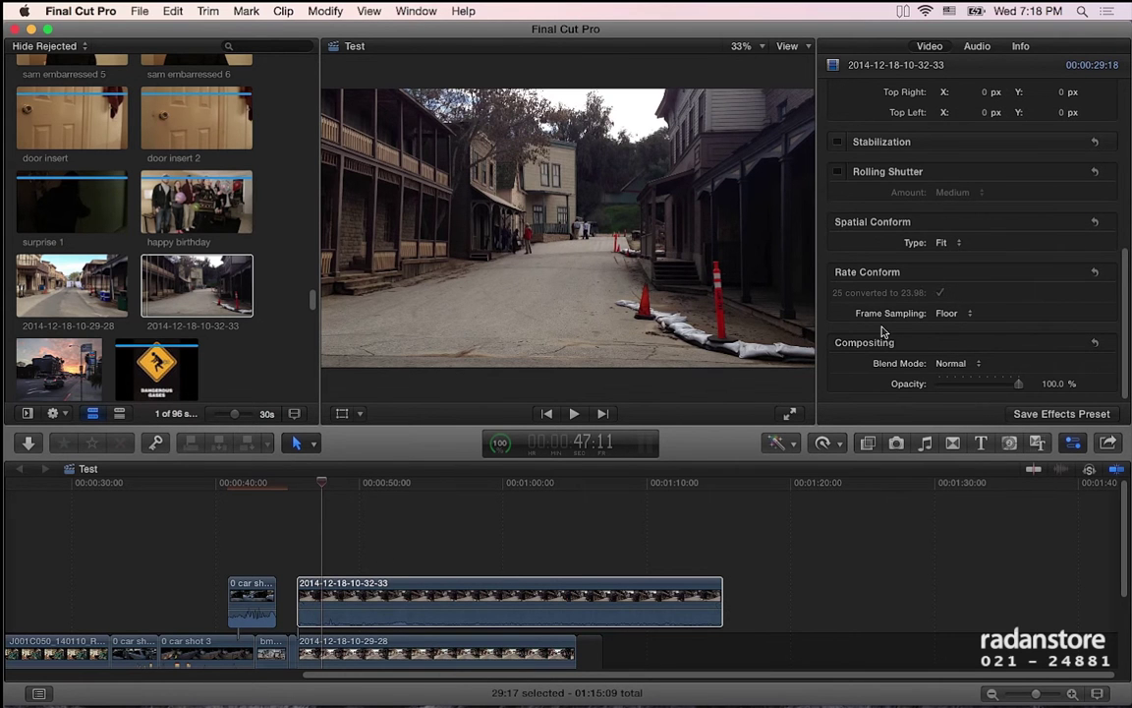
pyautogui.scroll(3, 883, 332)
pyautogui.scroll(-3, 882, 332)
pyautogui.click(320, 484)
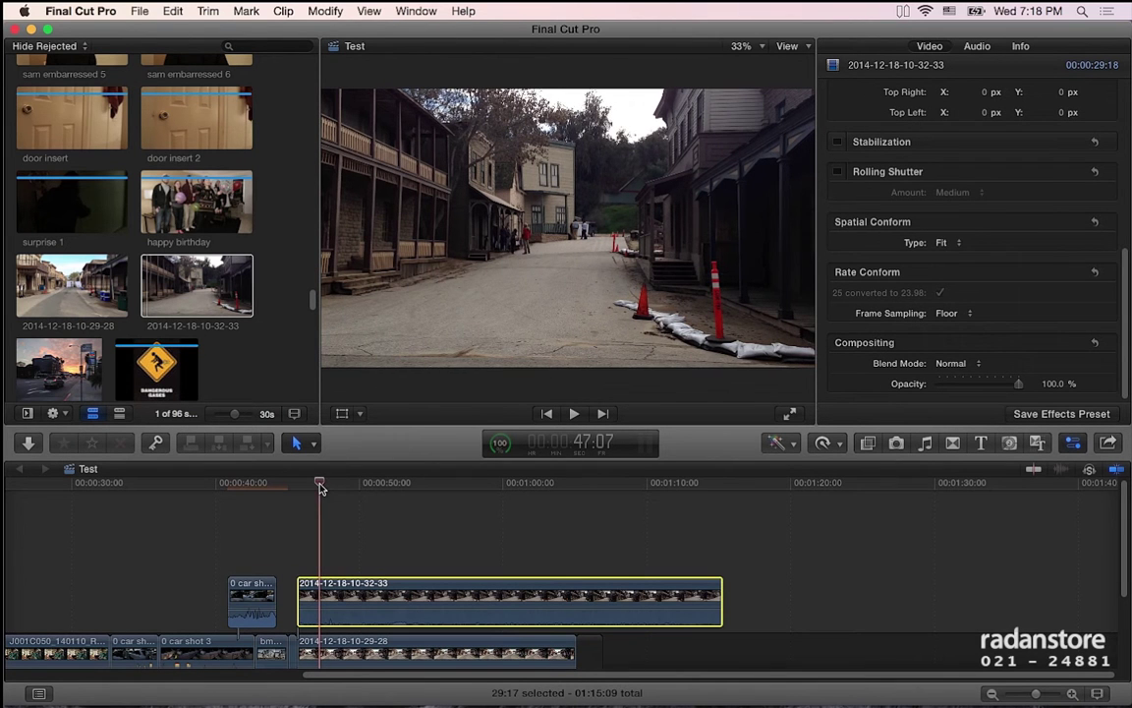
pyautogui.press('space')
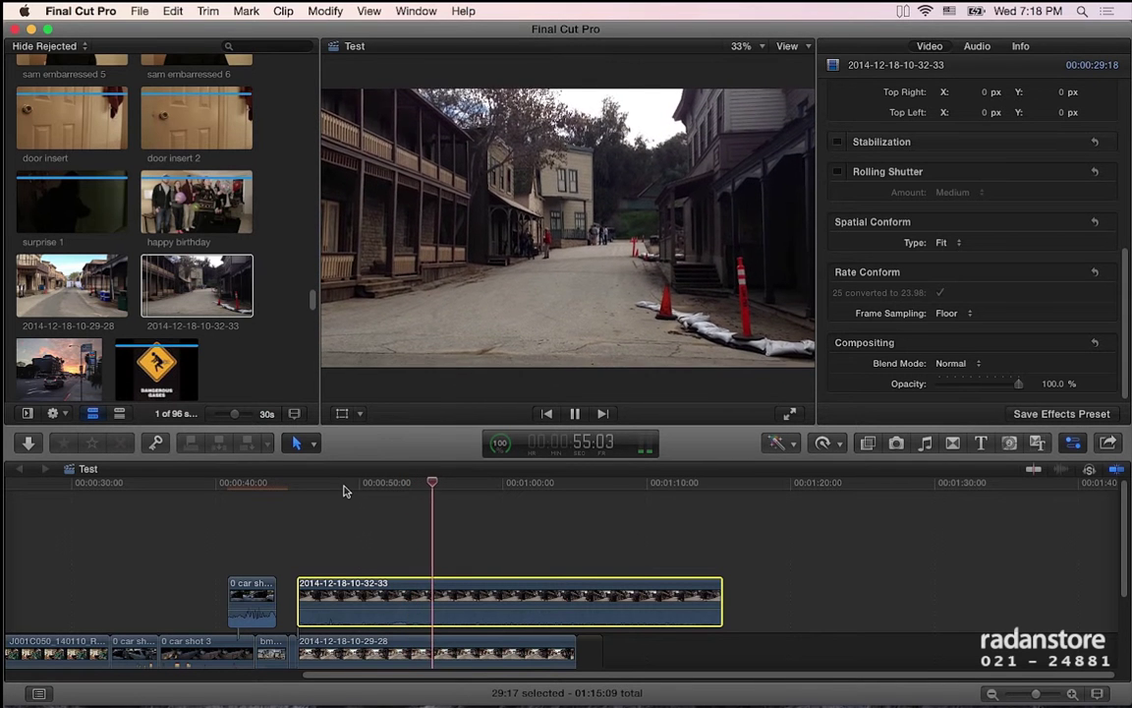
pyautogui.press('space')
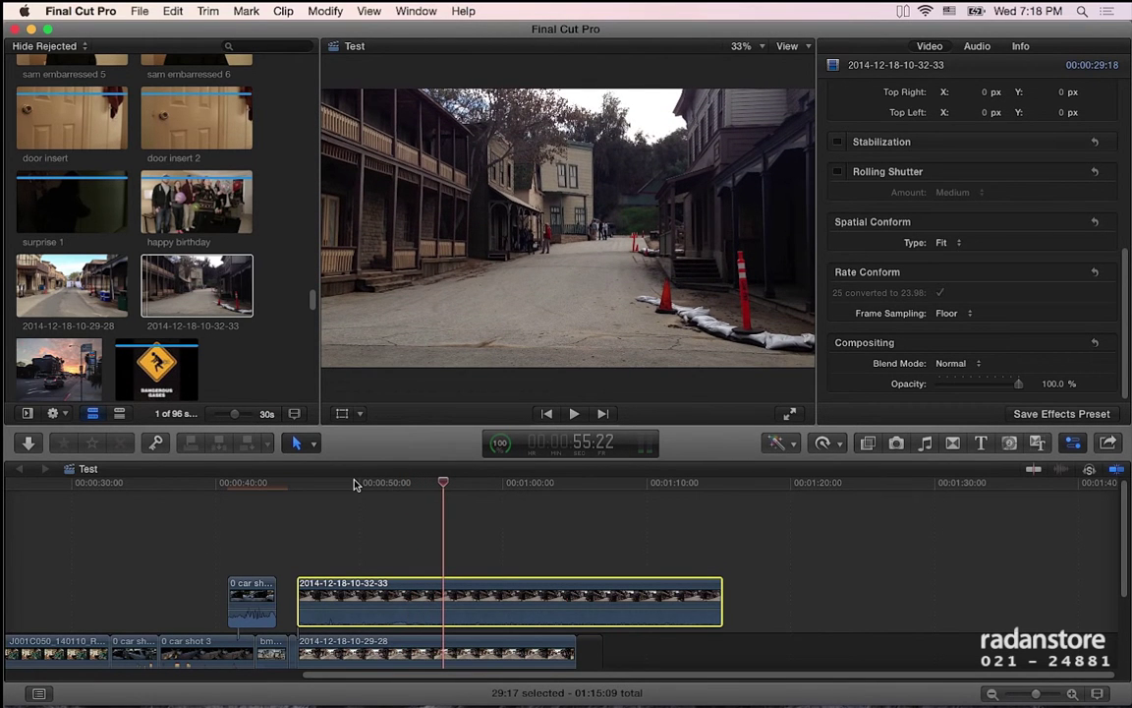
pyautogui.moveTo(447, 486); pyautogui.dragTo(523, 494)
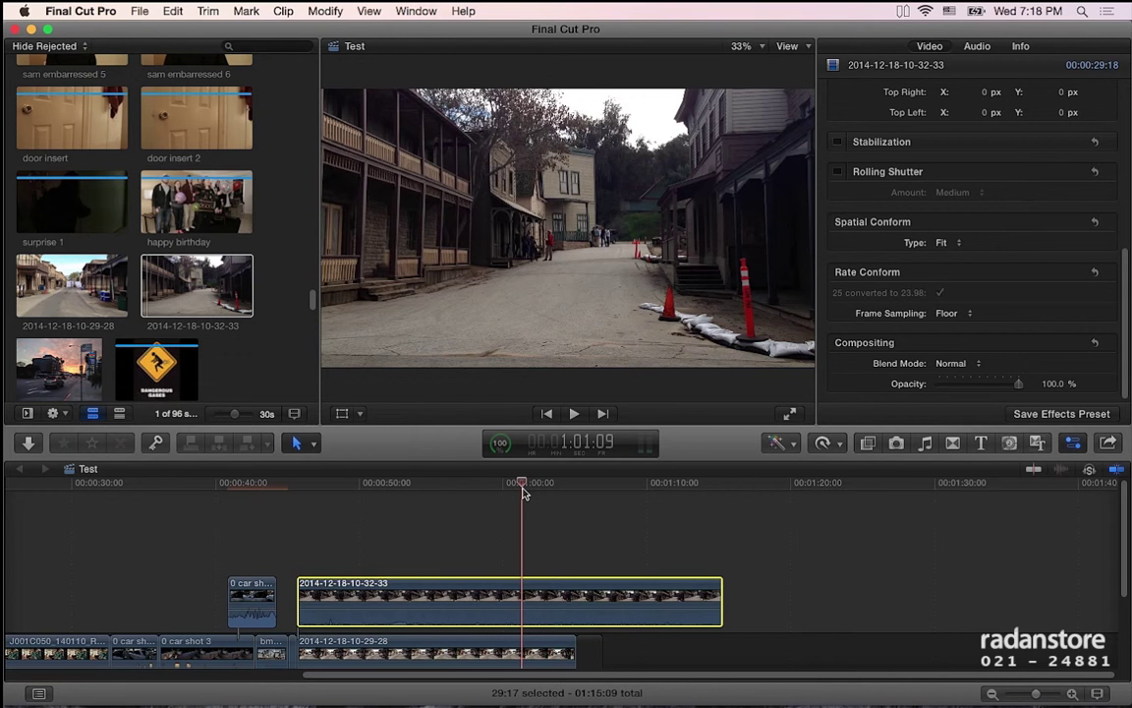
pyautogui.hotkey('alt', ']')
pyautogui.moveTo(468, 492); pyautogui.dragTo(343, 501)
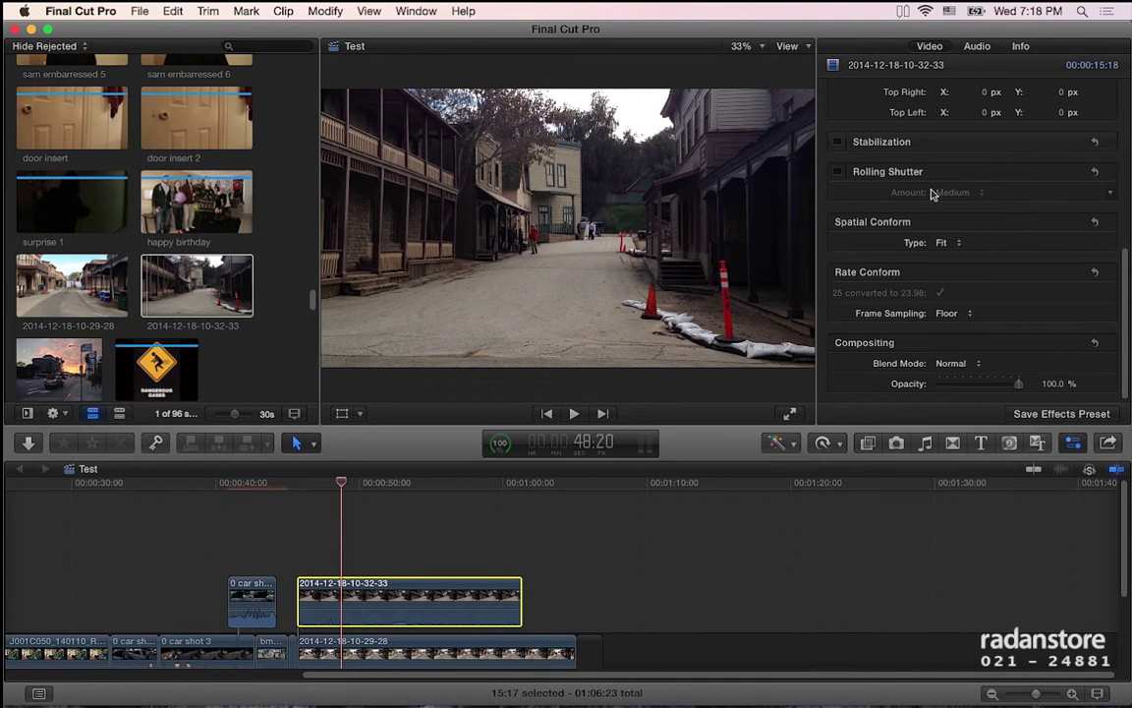
# Enable Stabilization on the clip and open Background Tasks with Transcoding and Analysis expanded.
pyautogui.moveTo(1048, 158)
pyautogui.click(837, 142)
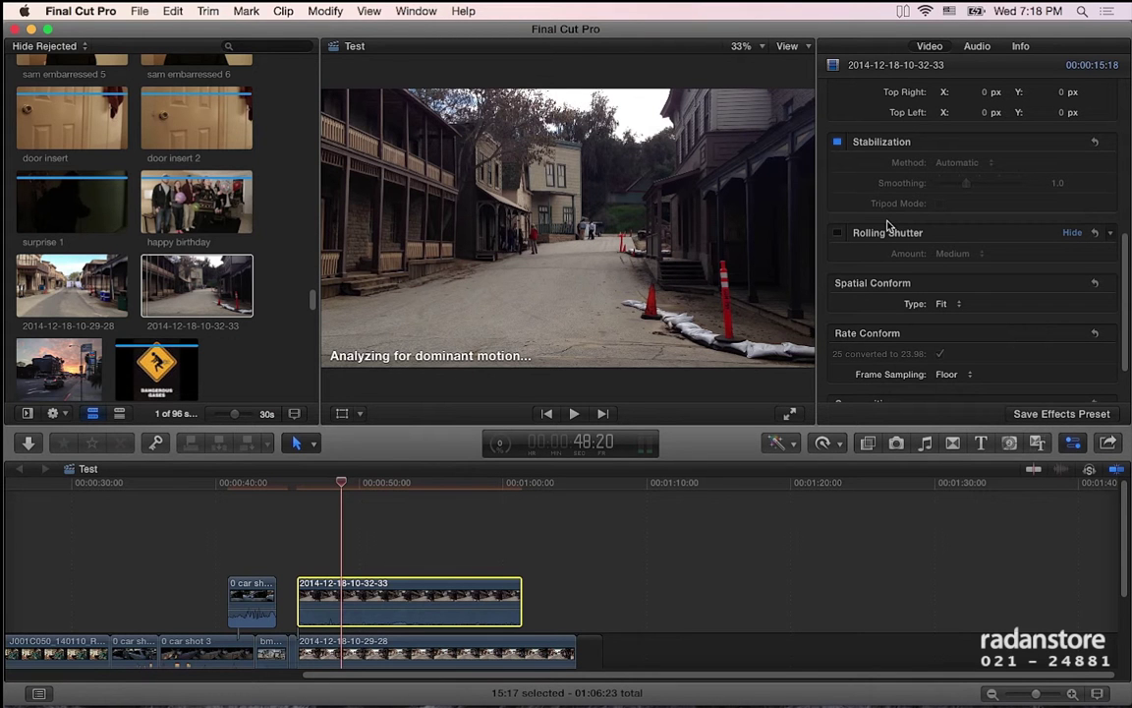
pyautogui.click(501, 447)
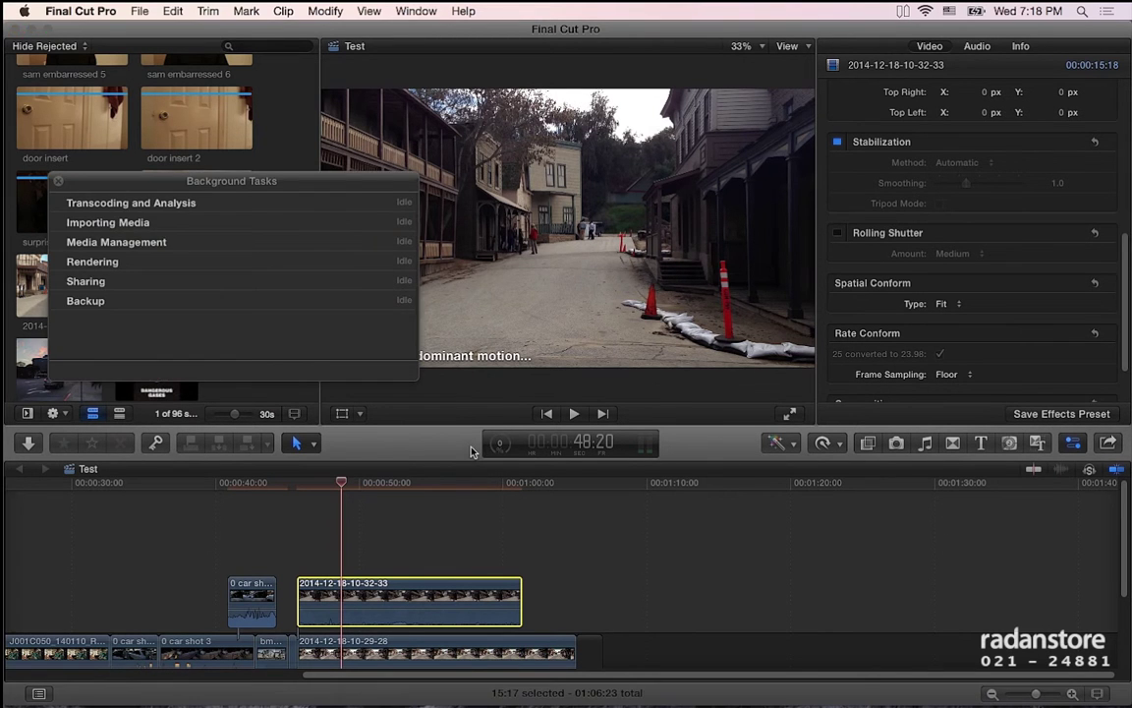
pyautogui.click(59, 204)
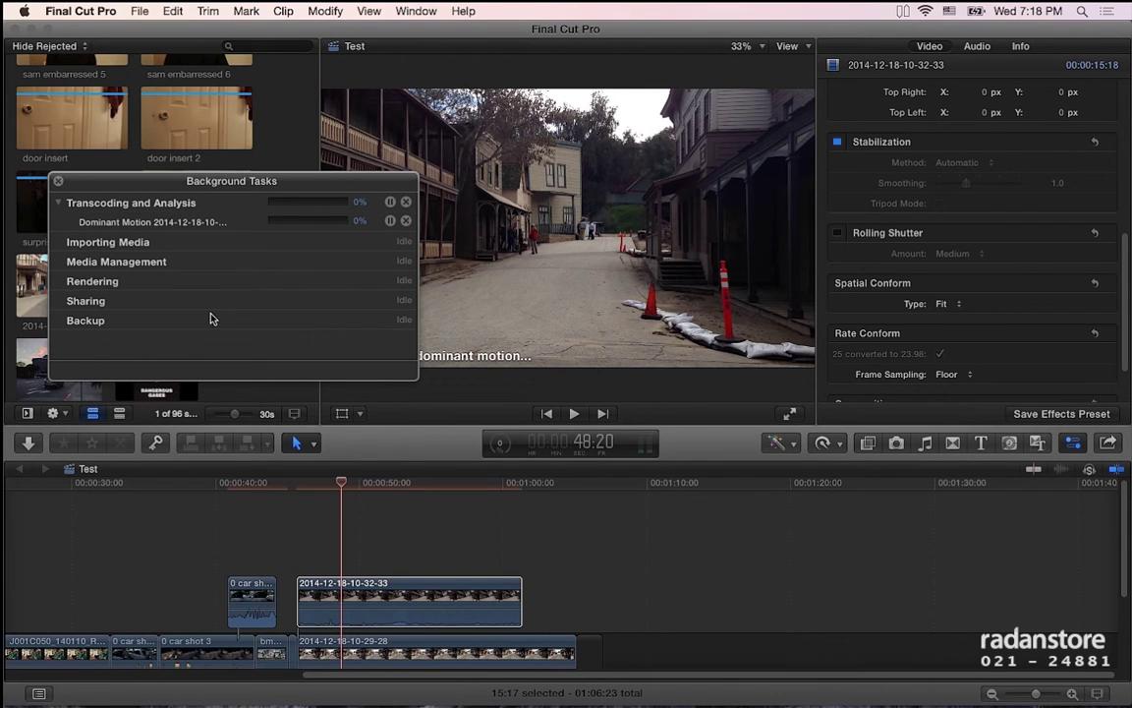
# Resize and reposition the Background Tasks window to watch the analysis, then close it.
pyautogui.moveTo(411, 375); pyautogui.dragTo(413, 419)
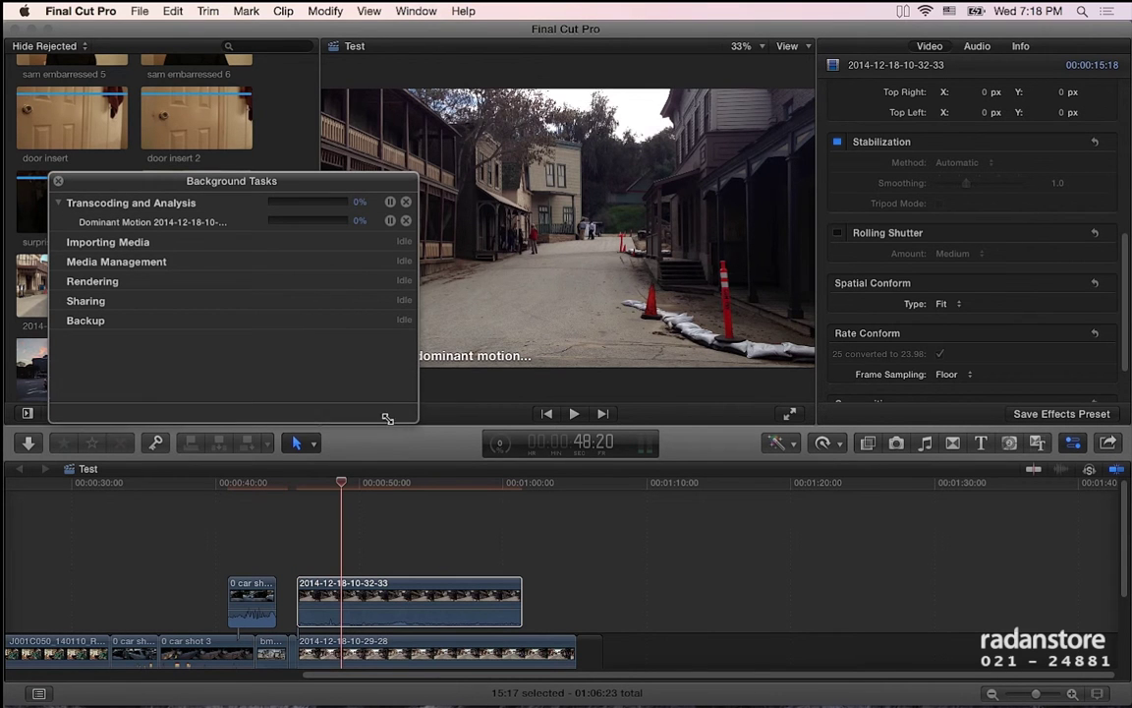
pyautogui.moveTo(234, 185); pyautogui.dragTo(216, 231)
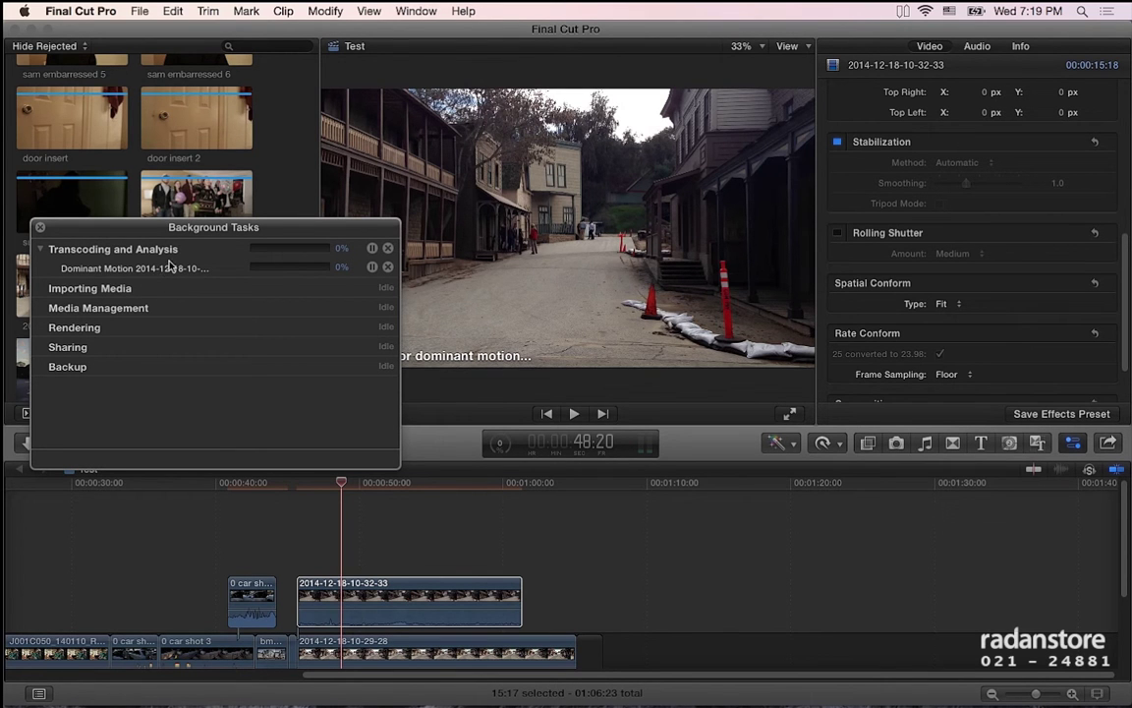
pyautogui.moveTo(152, 227); pyautogui.dragTo(177, 193)
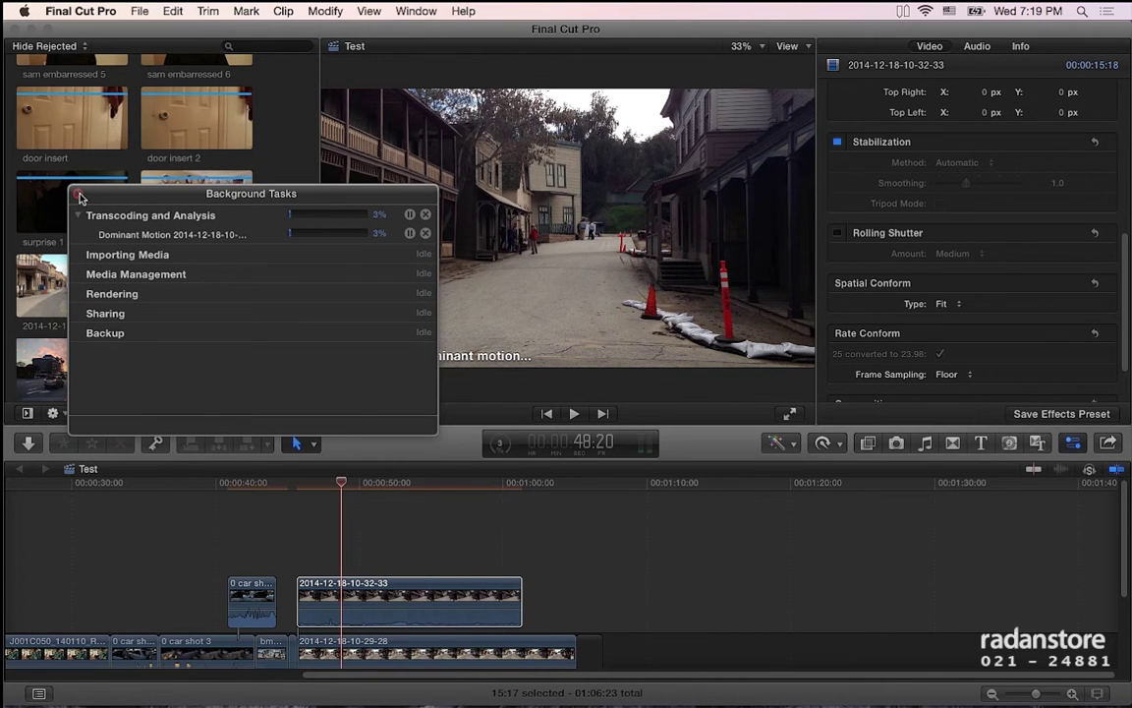
pyautogui.click(81, 196)
pyautogui.scroll(-2, 908, 339)
pyautogui.scroll(-1, 905, 339)
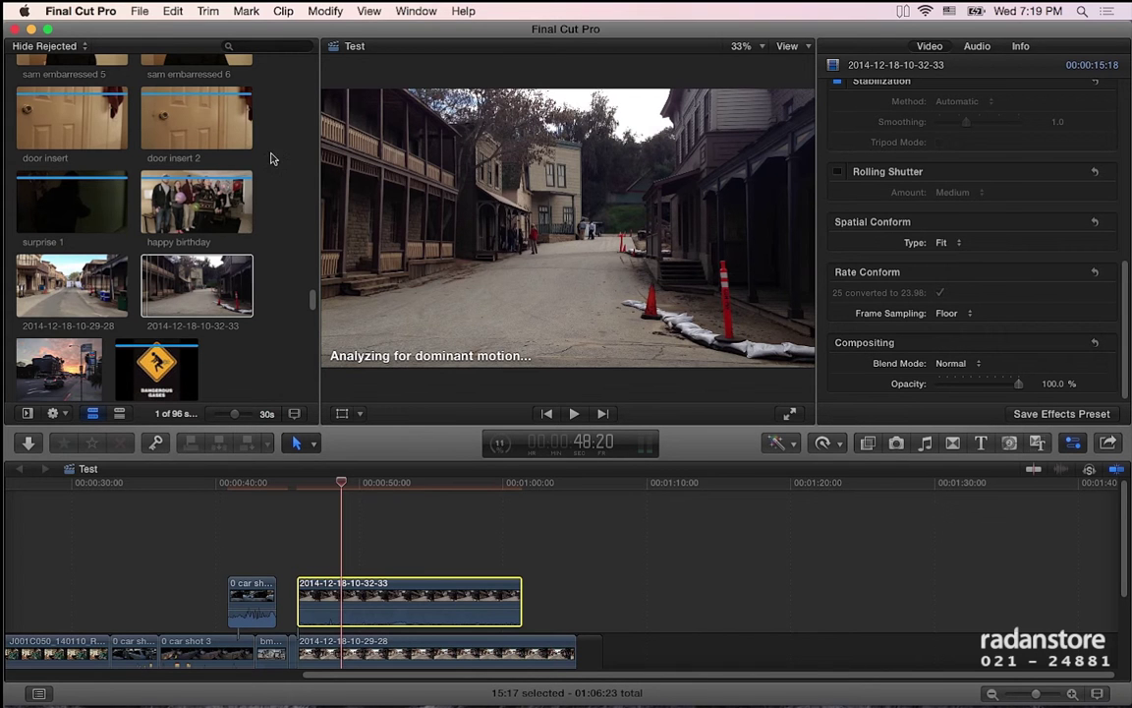
# Hide the media browser and try the Multiply blend mode on the clip.
pyautogui.click(403, 9)
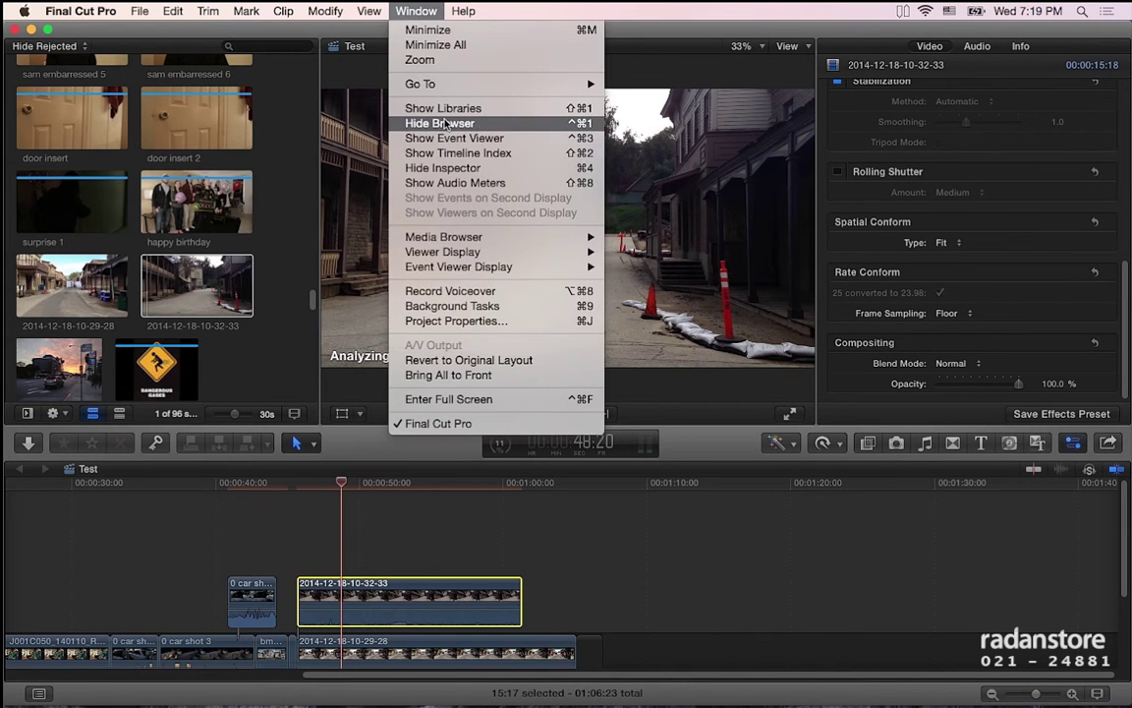
pyautogui.click(441, 123)
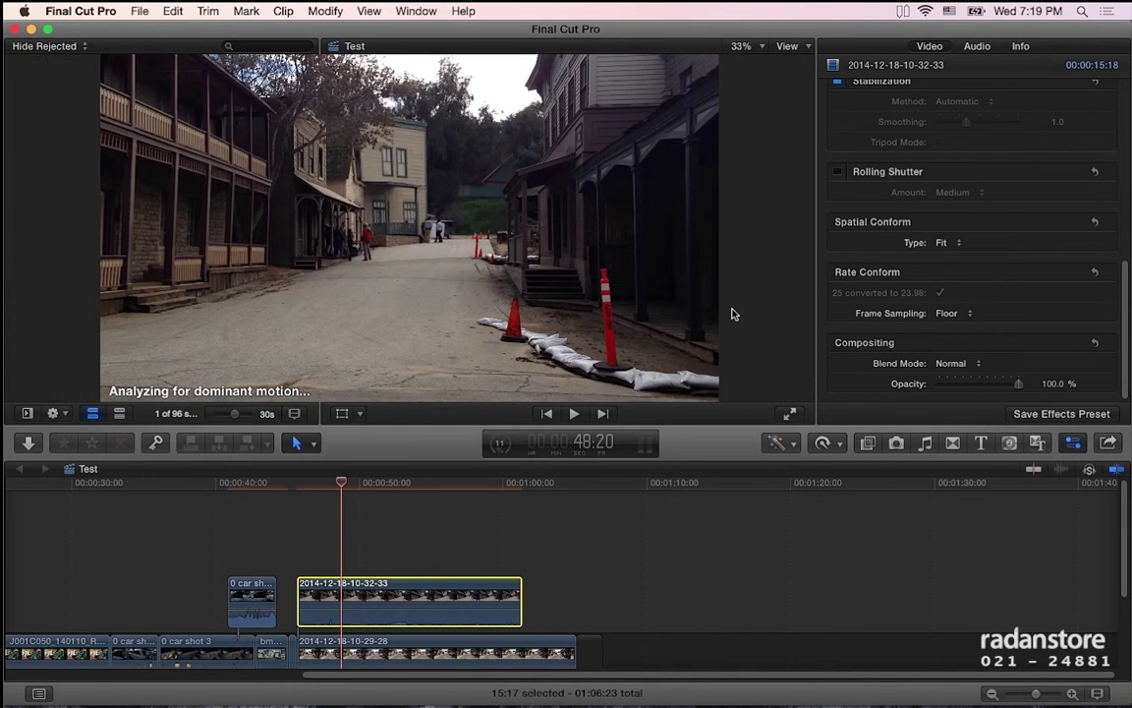
pyautogui.click(945, 370)
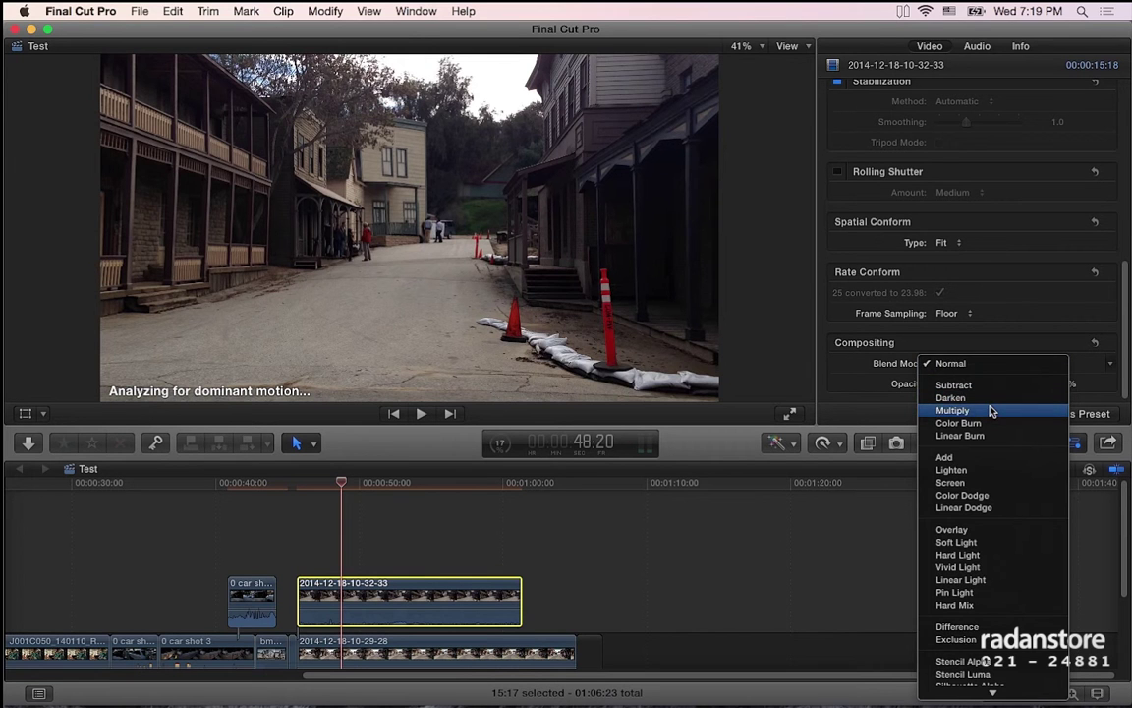
pyautogui.click(991, 411)
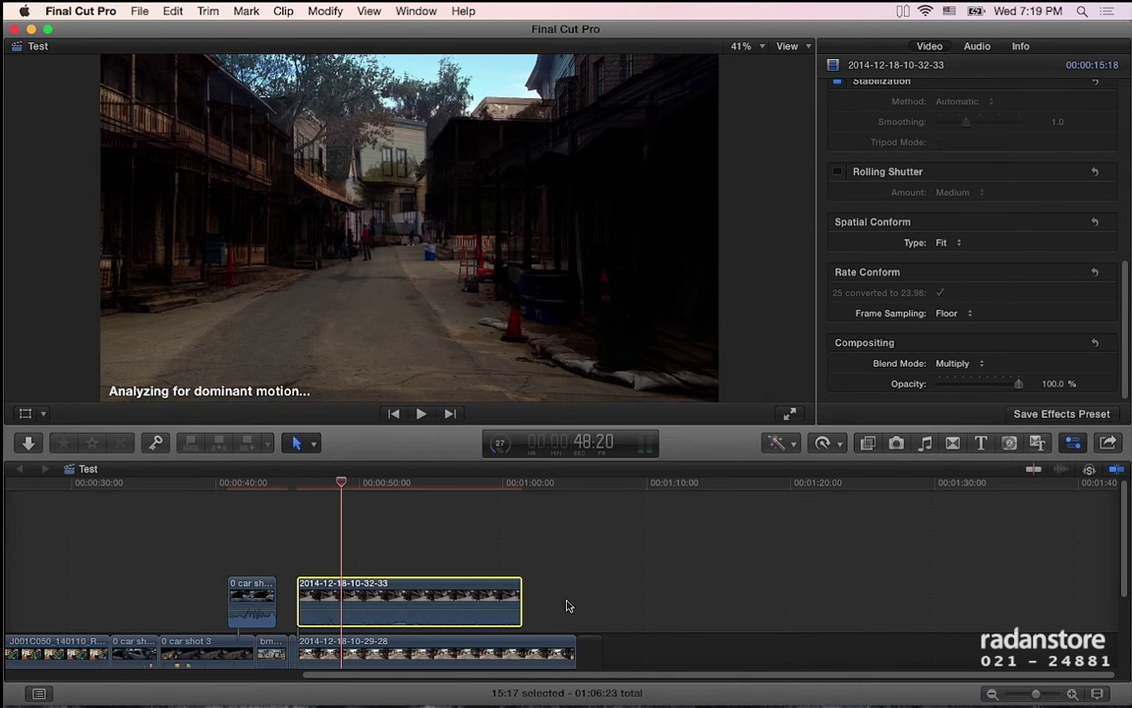
pyautogui.moveTo(540, 484)
pyautogui.mouseDown()
pyautogui.moveTo(489, 502)
pyautogui.moveTo(329, 511)
pyautogui.mouseUp()
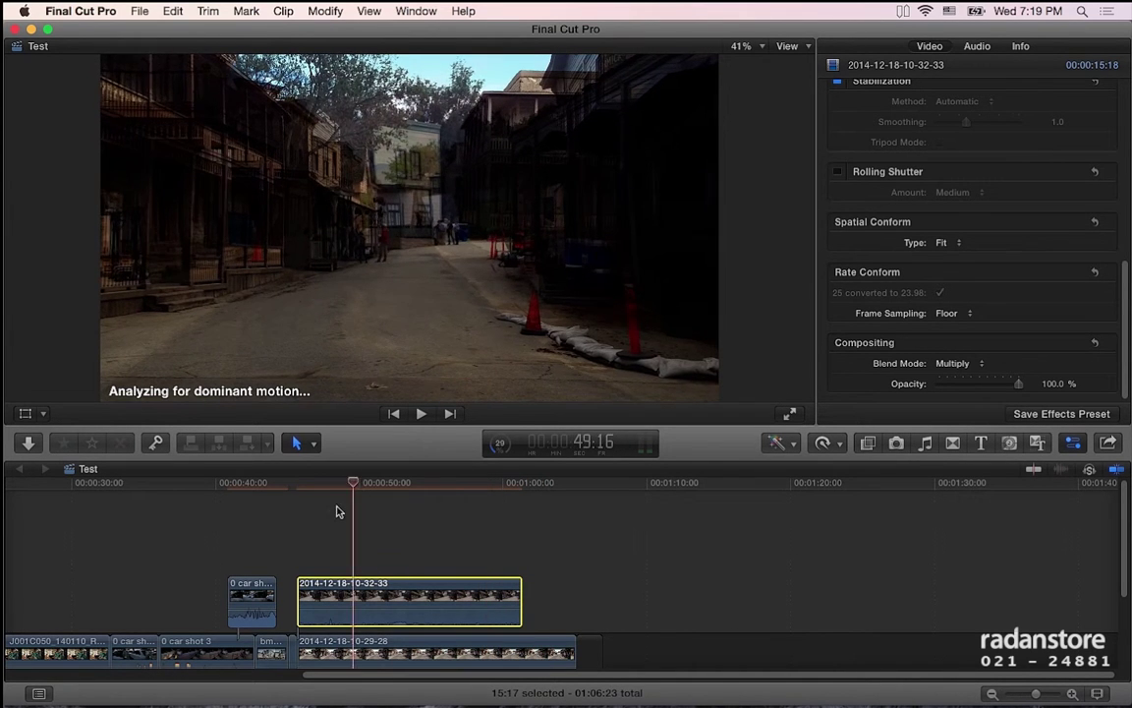
# Try the Screen blend mode, then return it to Normal and adjust the Opacity slider.
pyautogui.click(959, 363)
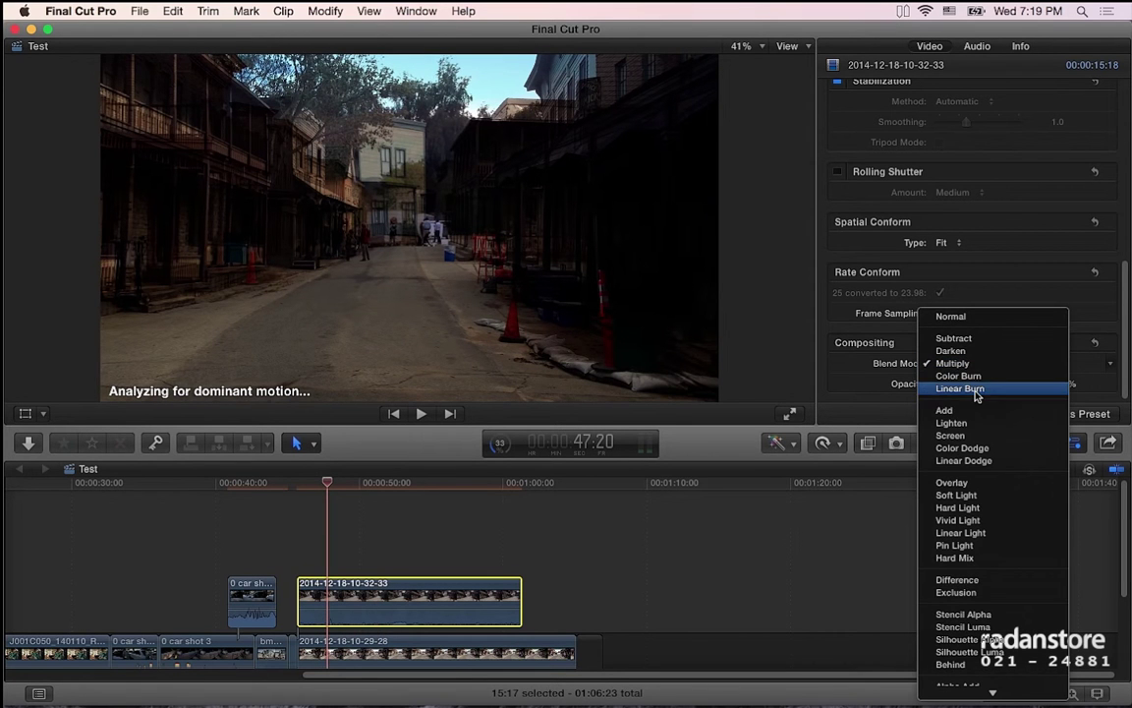
pyautogui.click(973, 436)
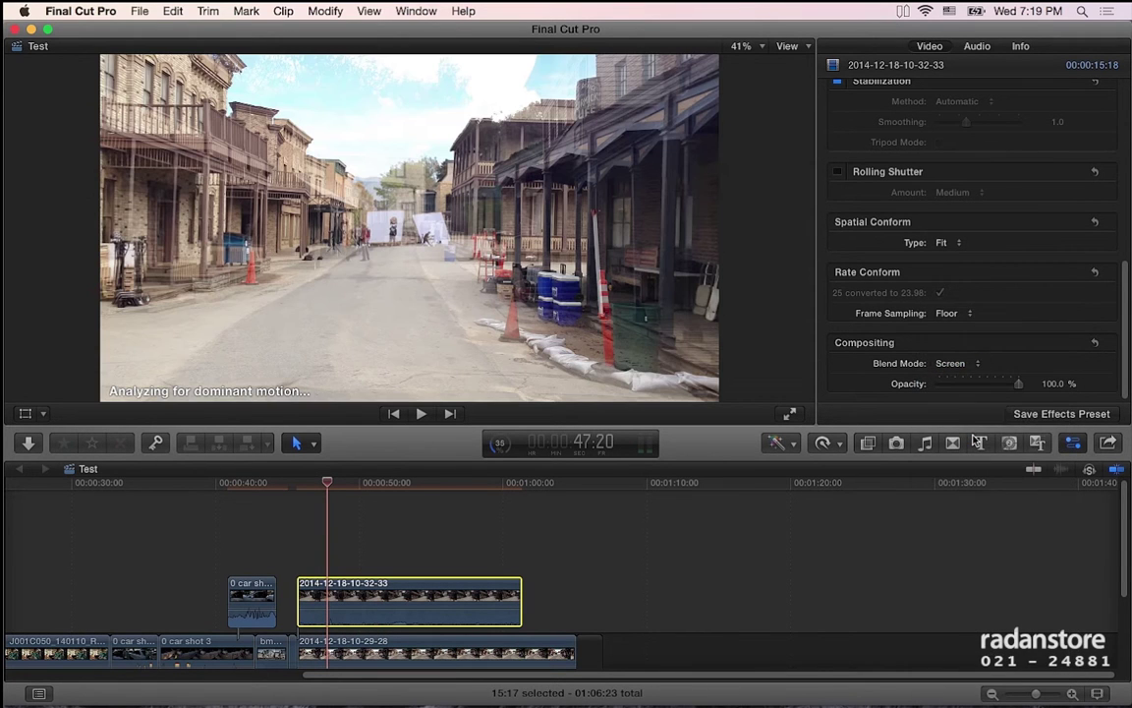
pyautogui.click(976, 366)
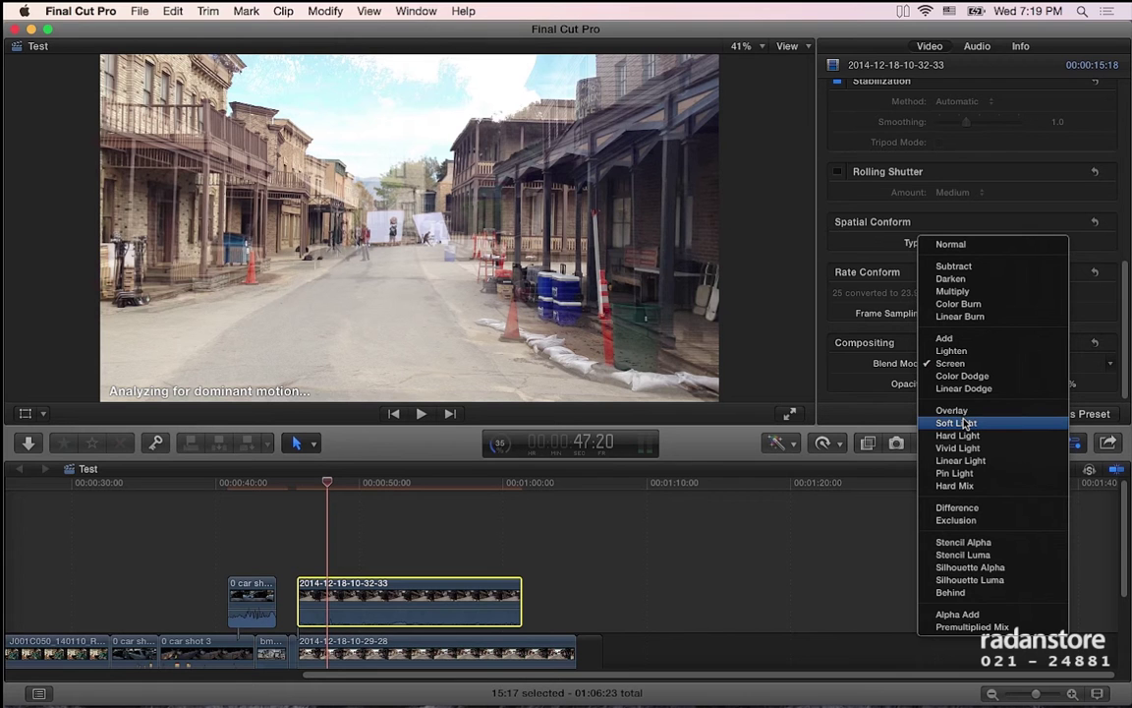
pyautogui.click(972, 247)
pyautogui.moveTo(1012, 384)
pyautogui.mouseDown()
pyautogui.moveTo(942, 398)
pyautogui.moveTo(1051, 392)
pyautogui.moveTo(989, 390)
pyautogui.moveTo(1039, 395)
pyautogui.mouseUp()
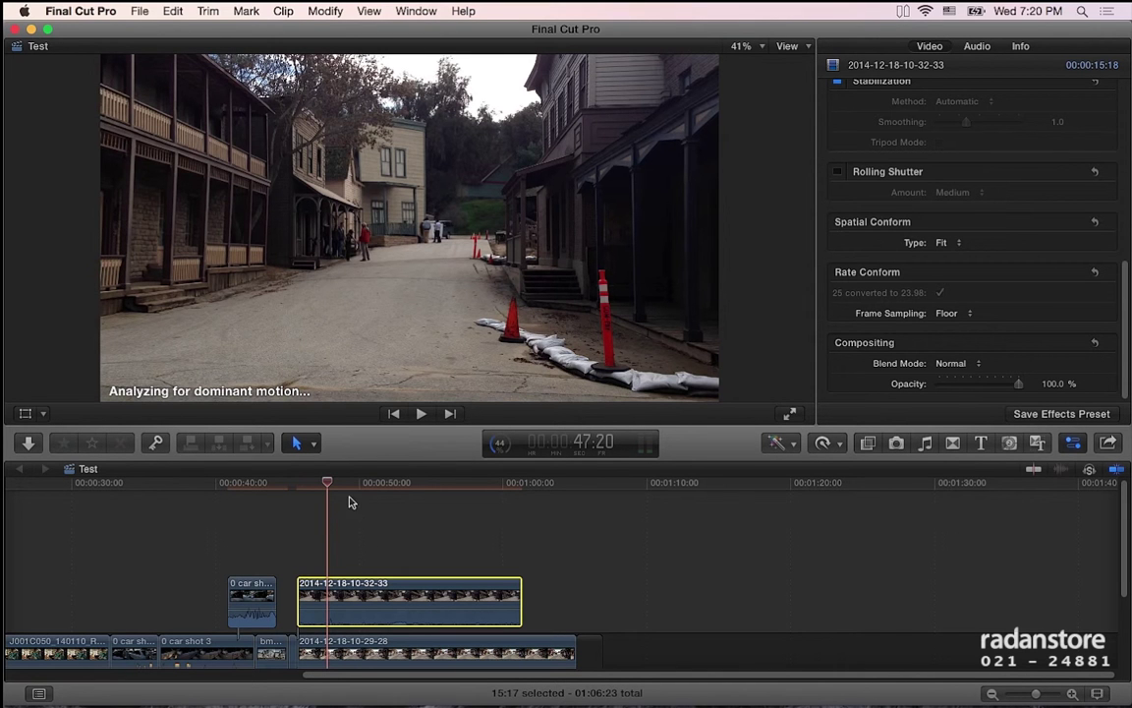
# Keyframe Opacity at 0% at the clip's start so it fades in to 100%.
pyautogui.moveTo(330, 489); pyautogui.dragTo(347, 491)
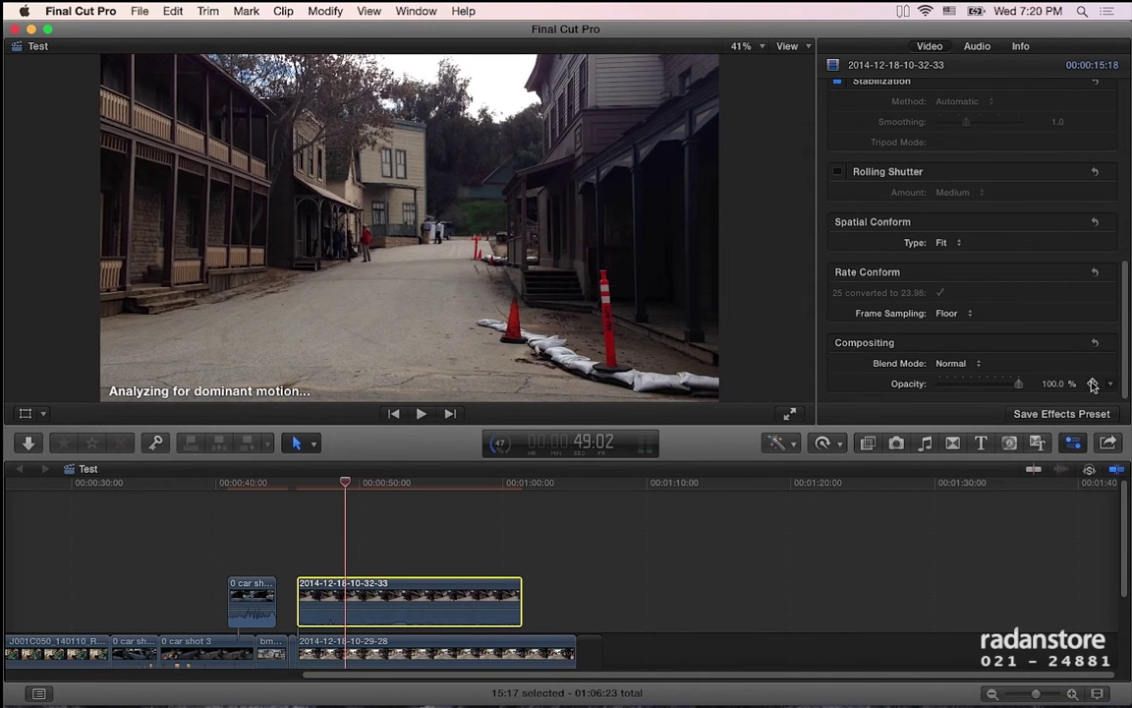
pyautogui.moveTo(342, 482); pyautogui.dragTo(296, 482)
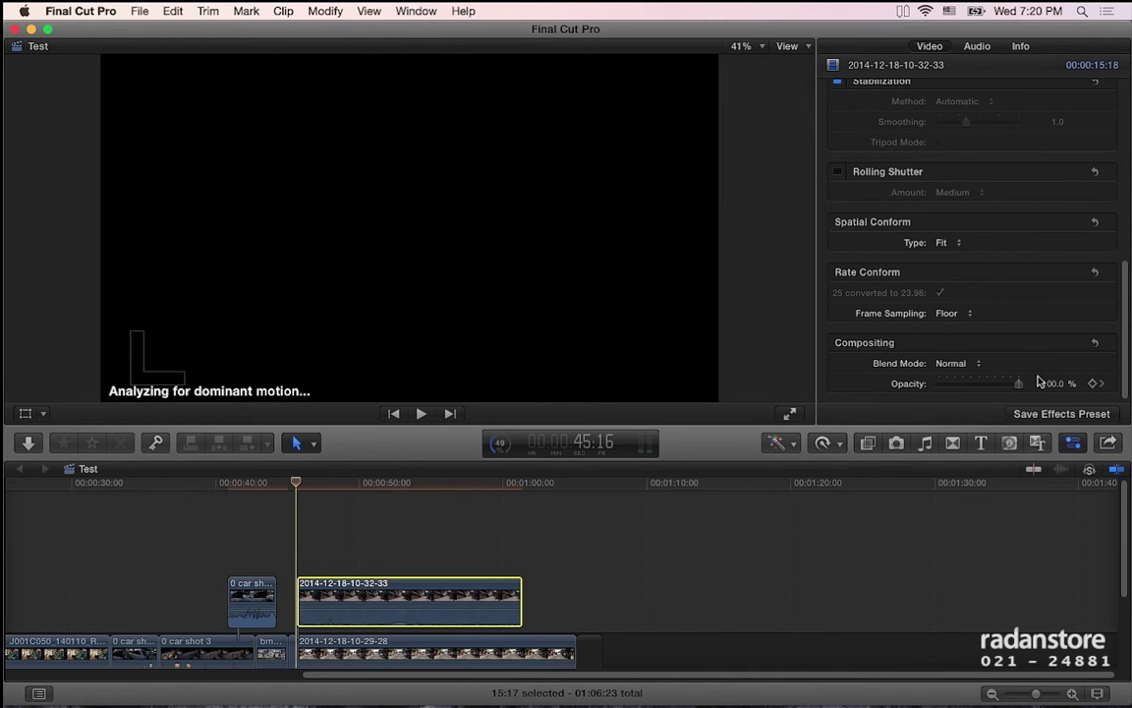
pyautogui.moveTo(1018, 383); pyautogui.dragTo(939, 383)
pyautogui.moveTo(304, 486); pyautogui.dragTo(416, 487)
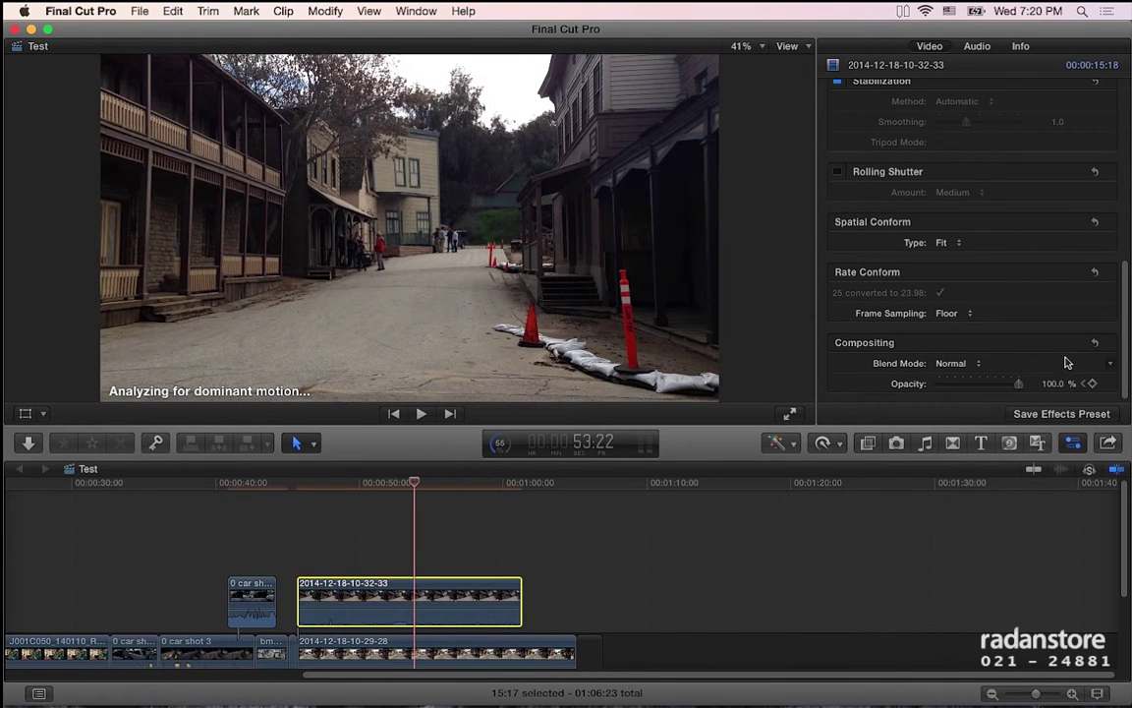
pyautogui.click(1108, 385)
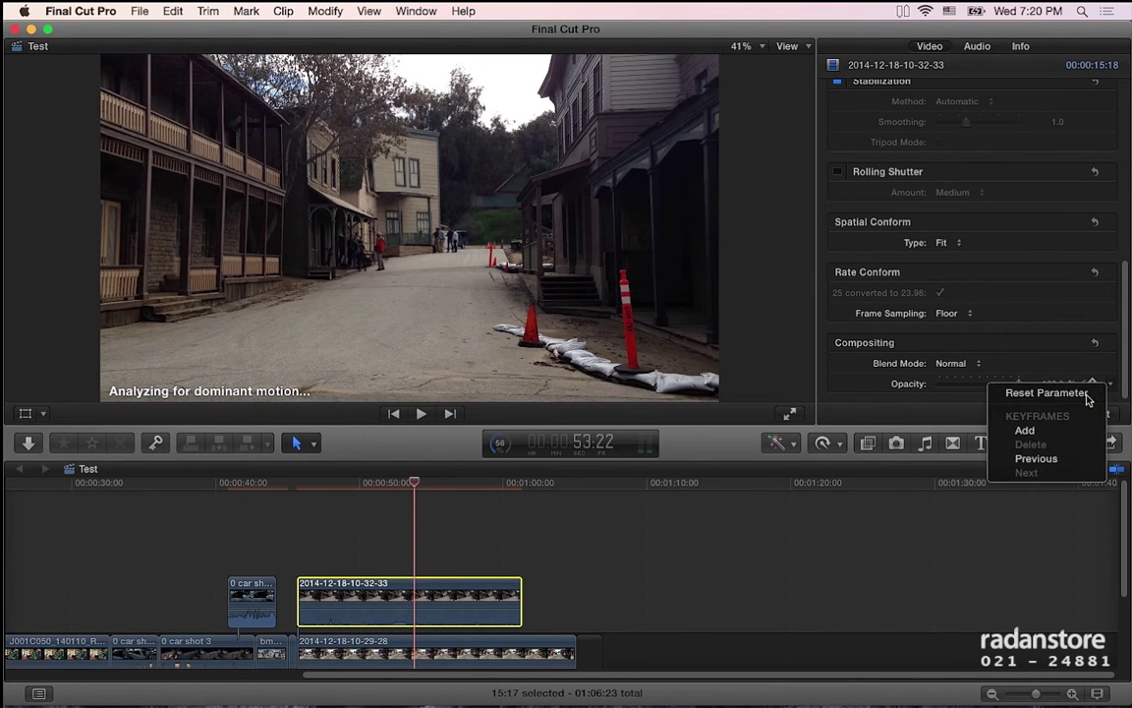
pyautogui.click(1047, 393)
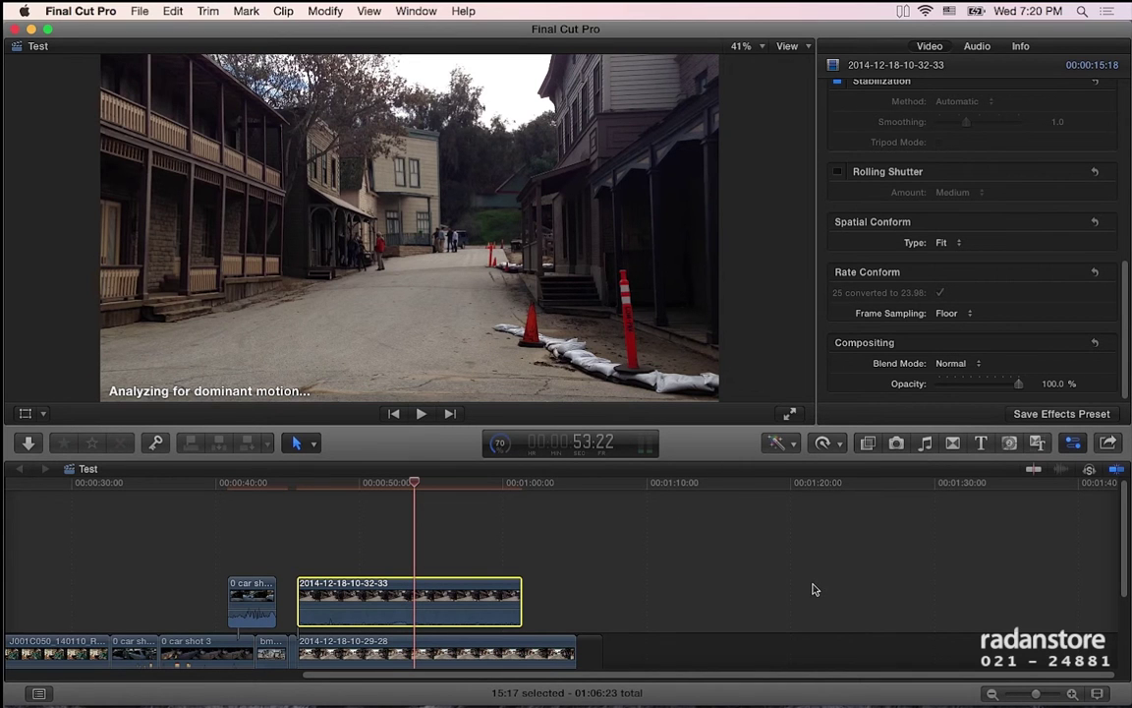
# Set the clip's Rate Conform Frame Sampling to Floor after briefly trying Optical Flow.
pyautogui.click(970, 313)
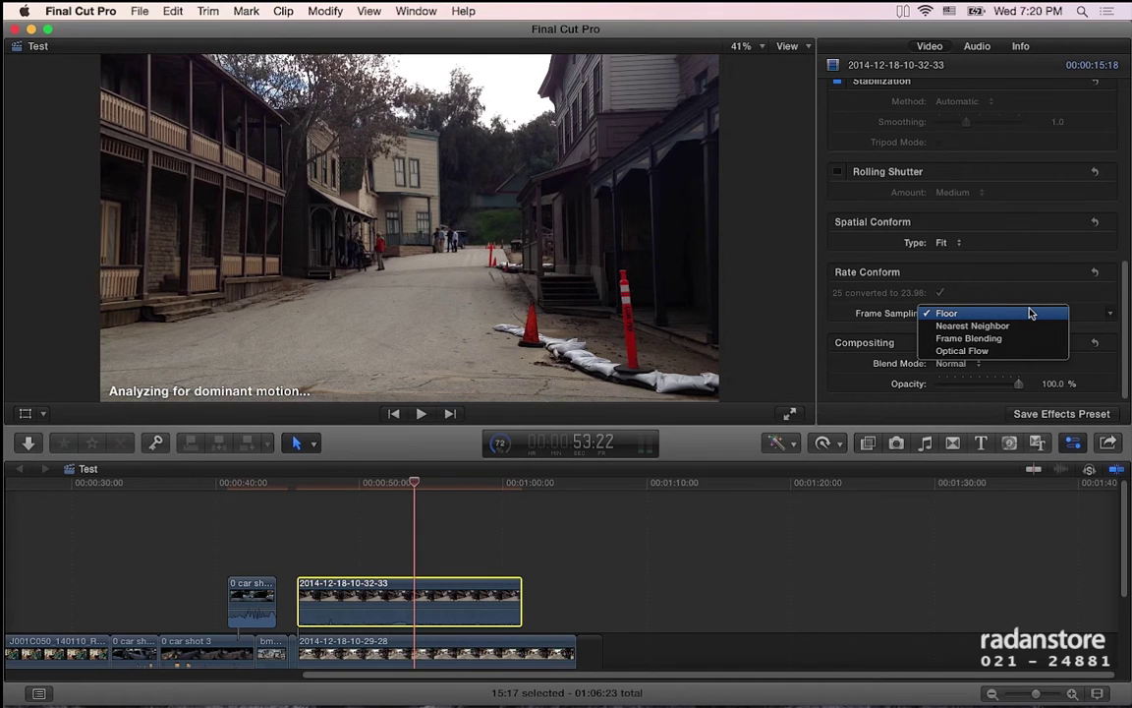
pyautogui.click(861, 311)
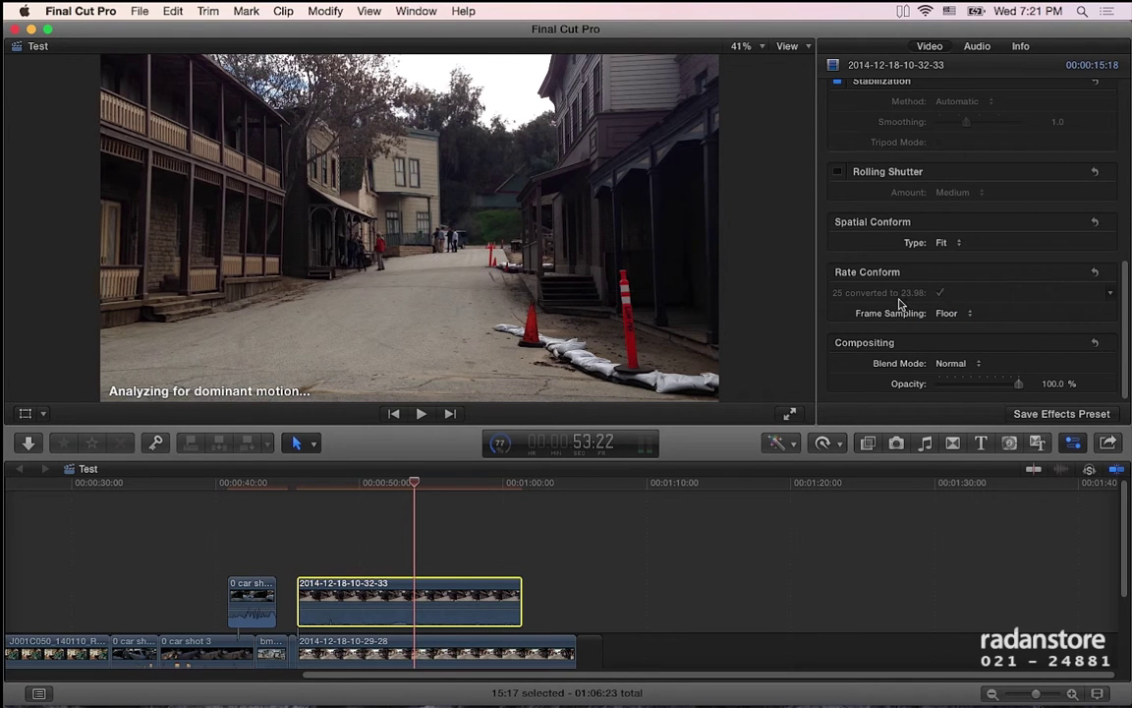
pyautogui.click(946, 312)
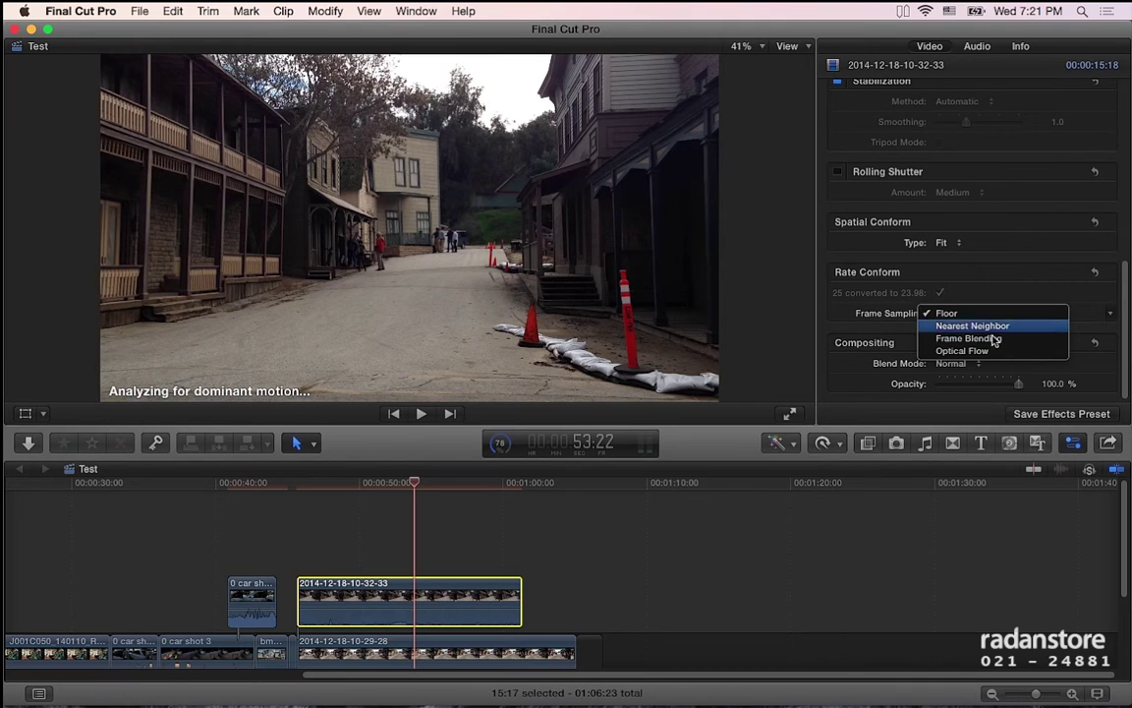
pyautogui.click(996, 351)
pyautogui.click(973, 315)
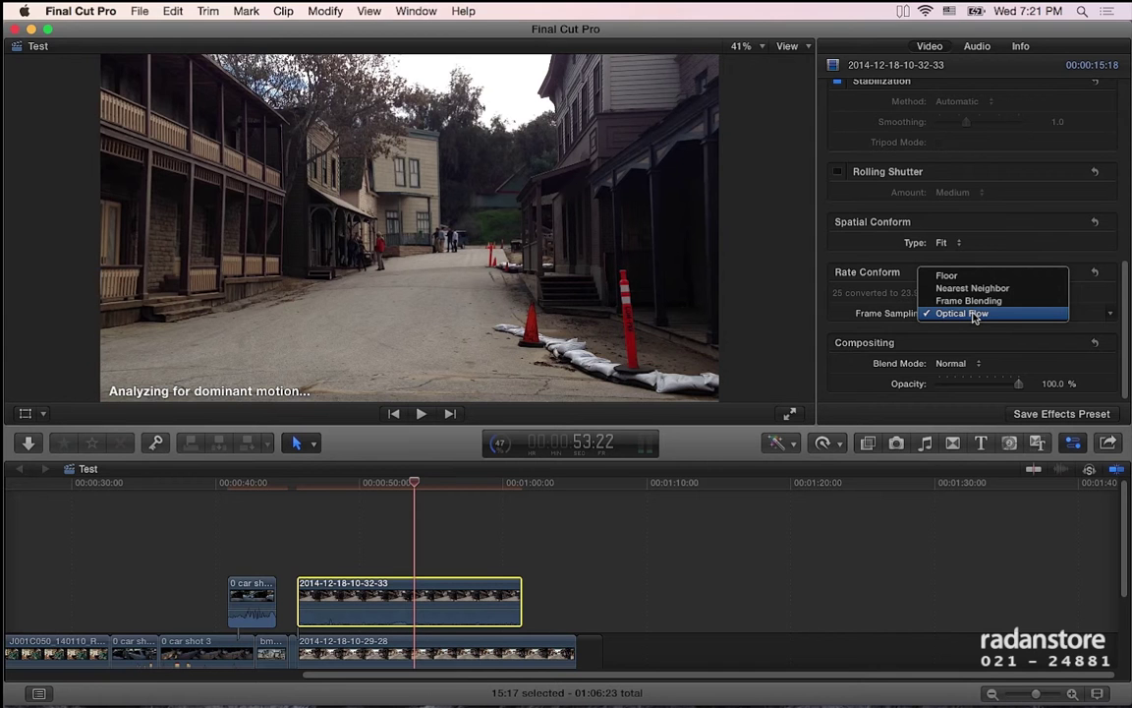
pyautogui.click(969, 277)
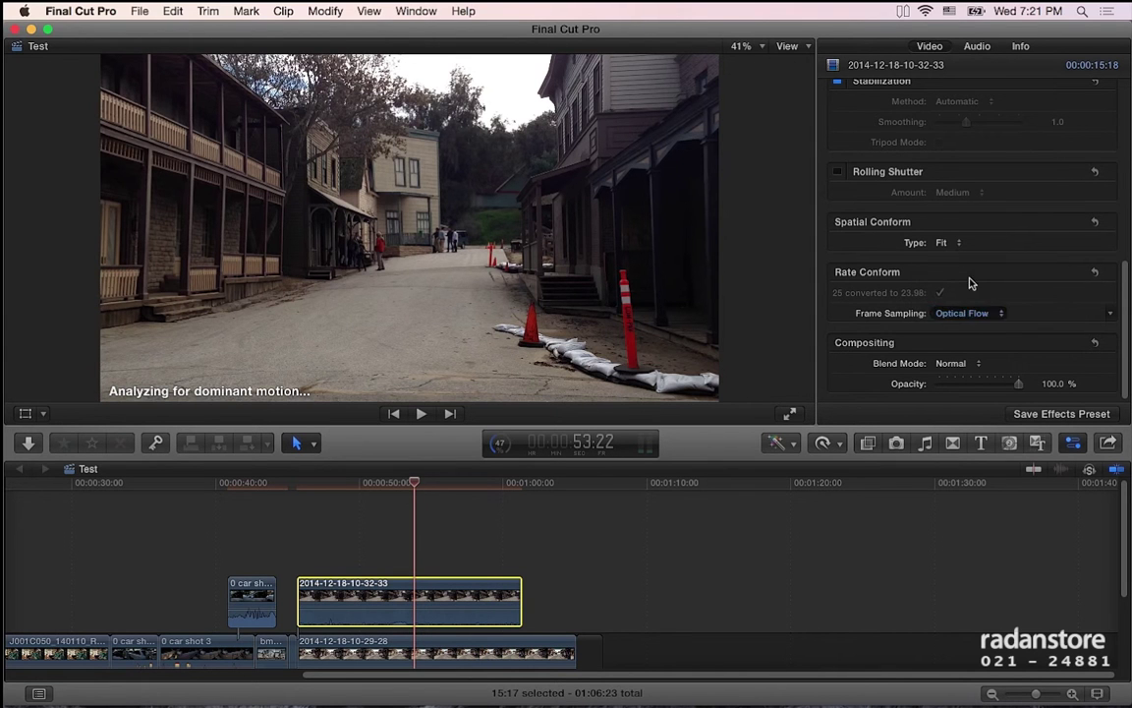
pyautogui.scroll(1, 972, 325)
pyautogui.scroll(2, 966, 335)
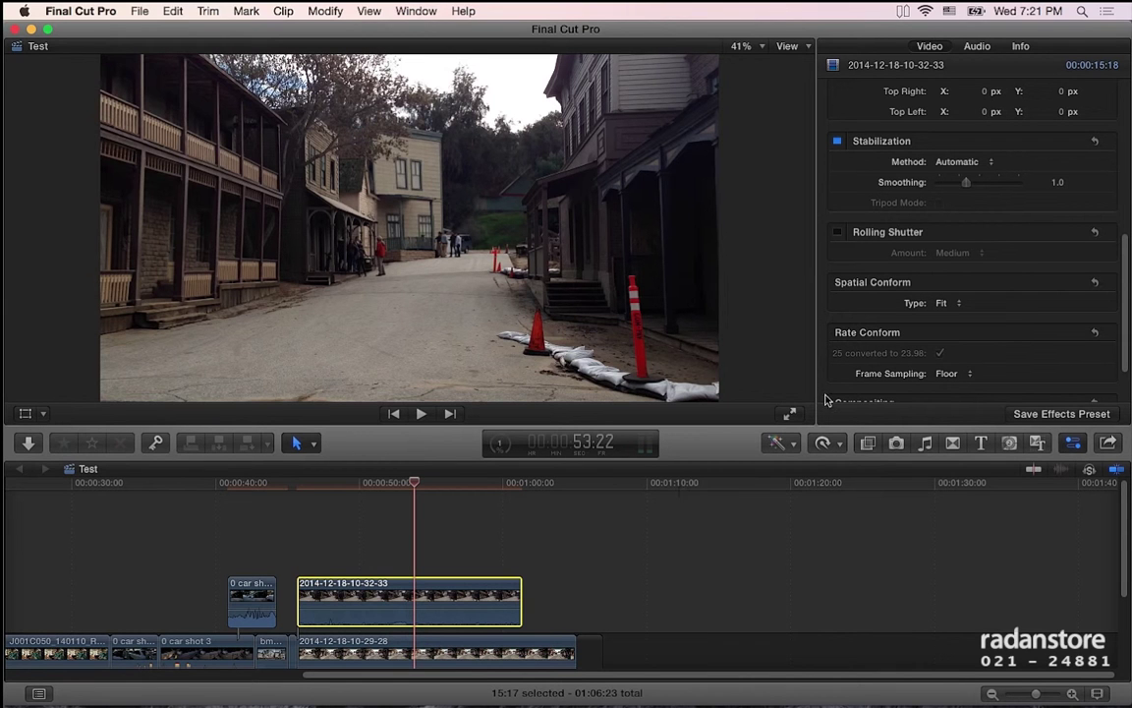
# Compare Fill and Fit for Spatial Conform Type, leaving it set to None.
pyautogui.click(944, 304)
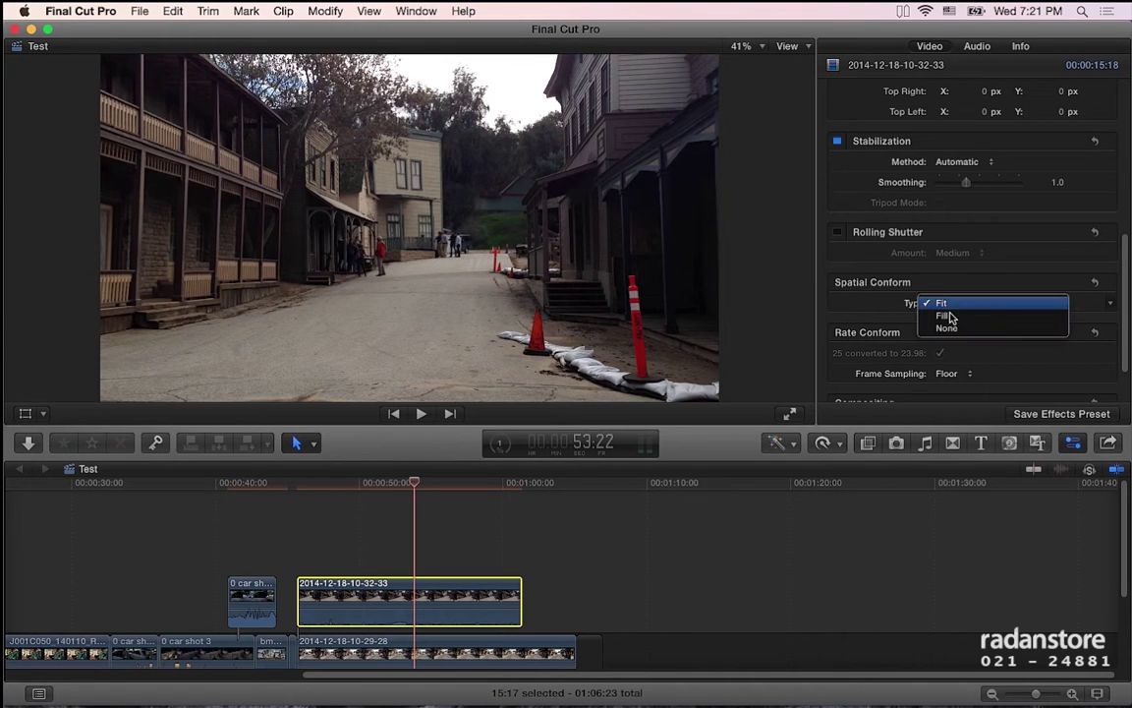
pyautogui.click(953, 327)
pyautogui.click(959, 303)
pyautogui.click(963, 292)
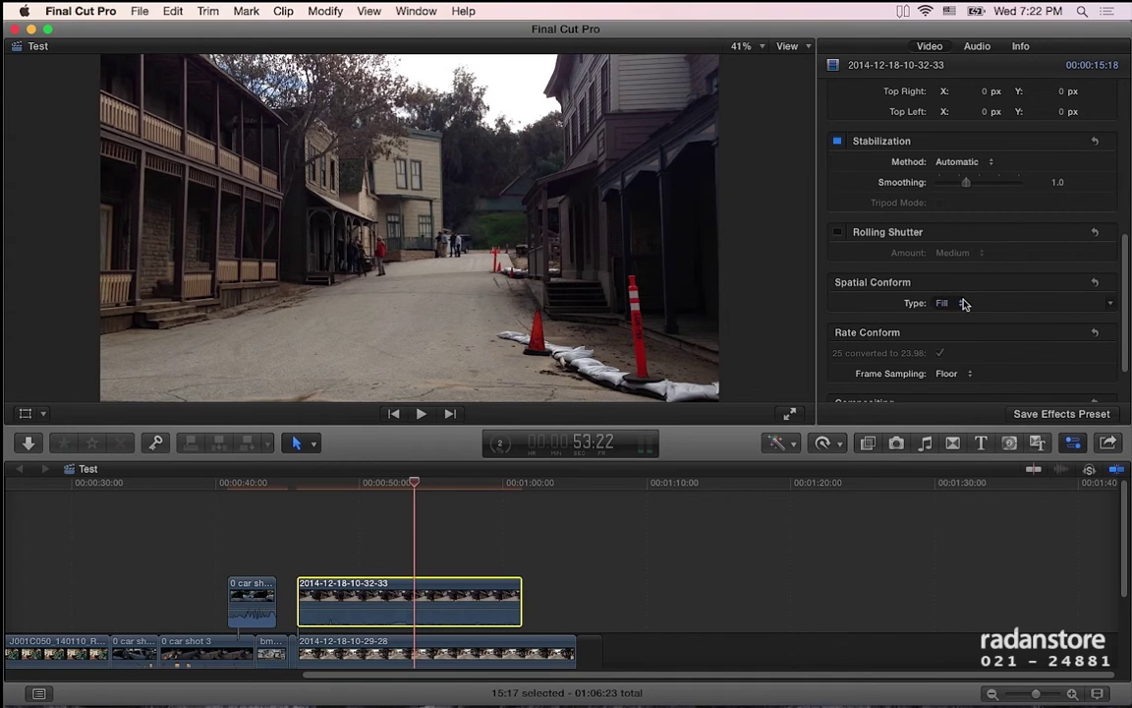
pyautogui.click(963, 304)
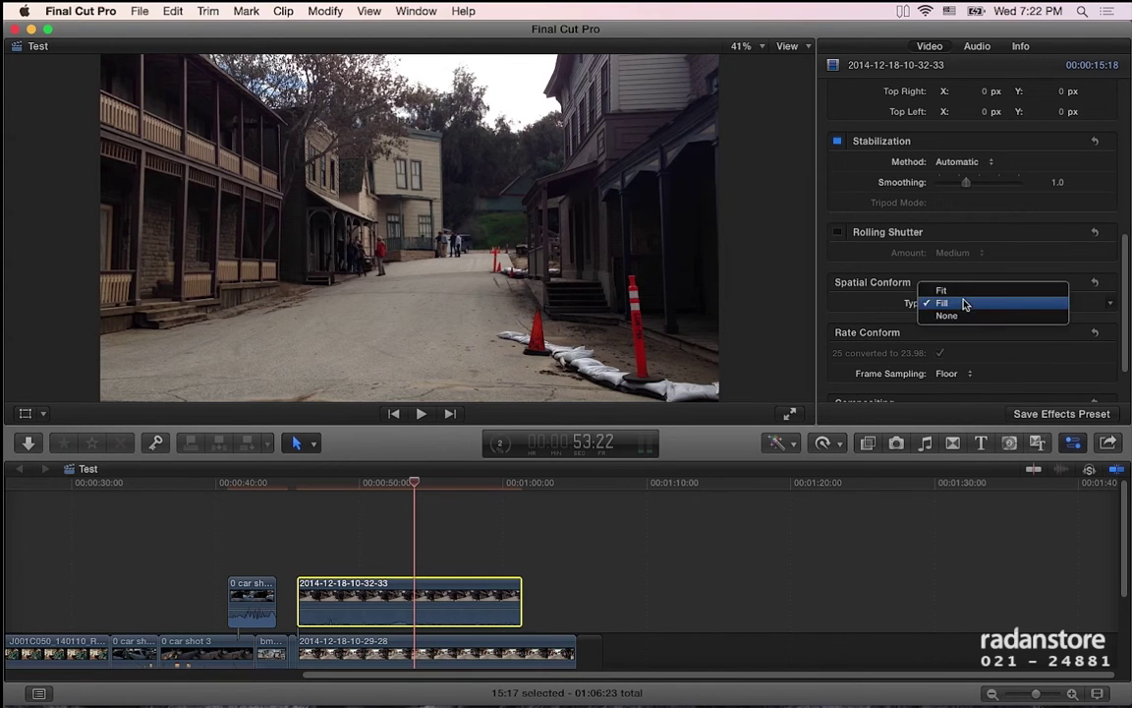
pyautogui.click(961, 292)
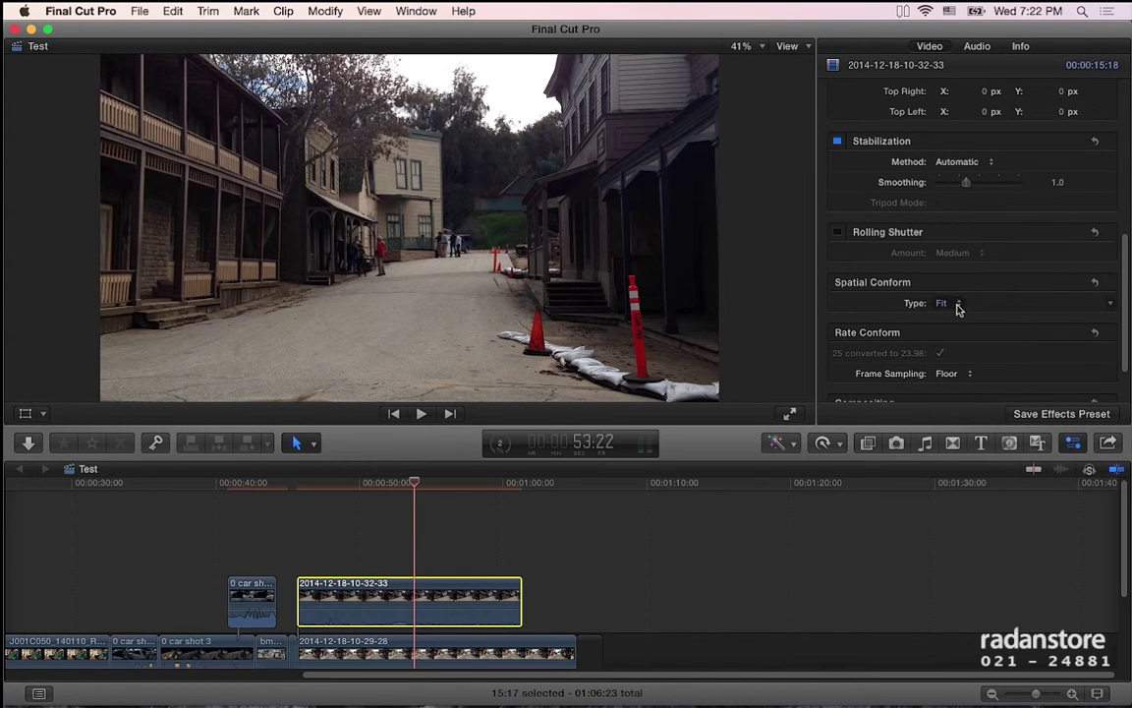
pyautogui.click(958, 304)
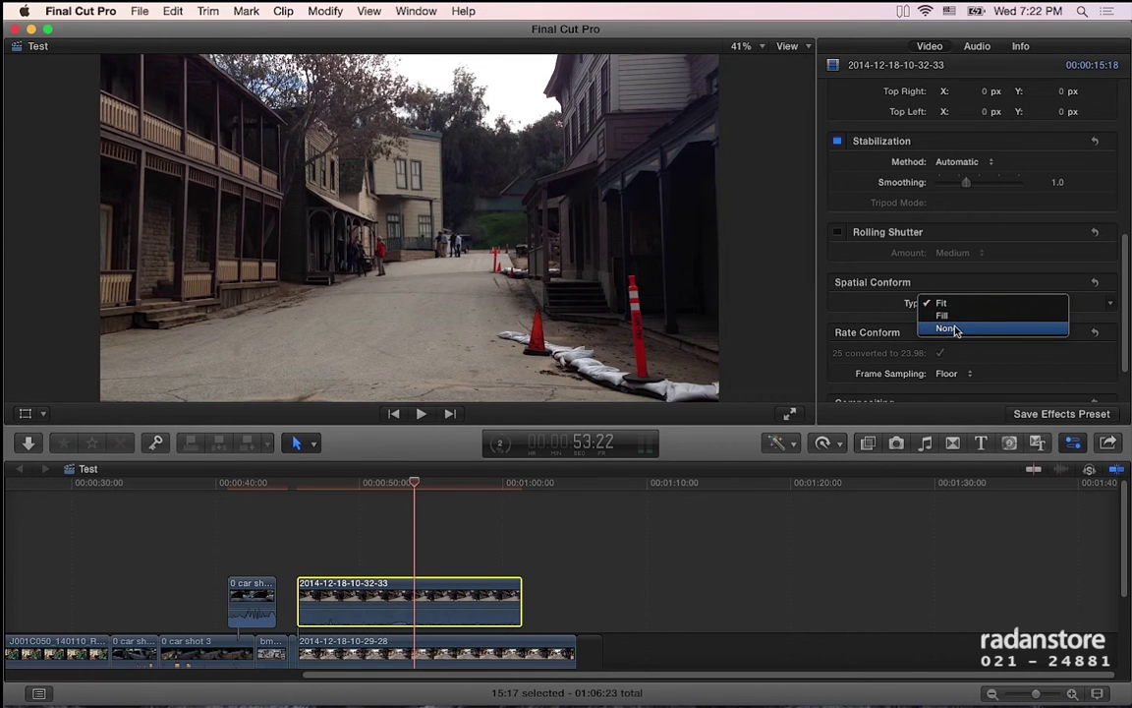
pyautogui.click(956, 329)
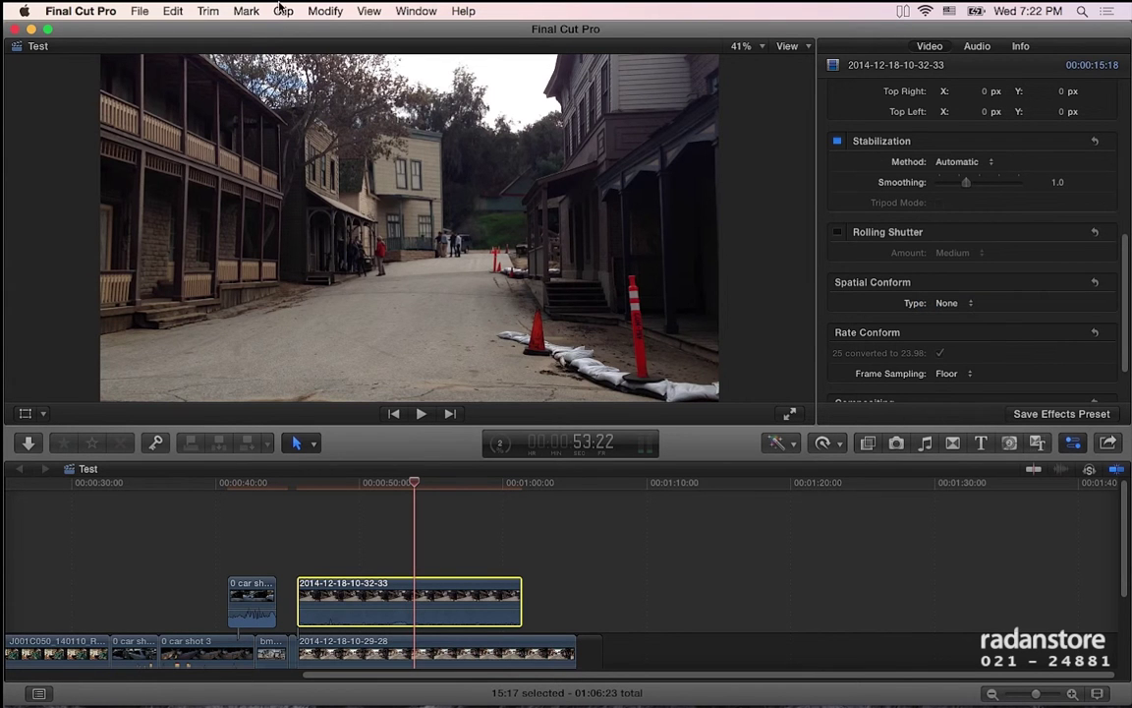
# Show the media browser again beside the viewer.
pyautogui.click(368, 11)
pyautogui.click(443, 124)
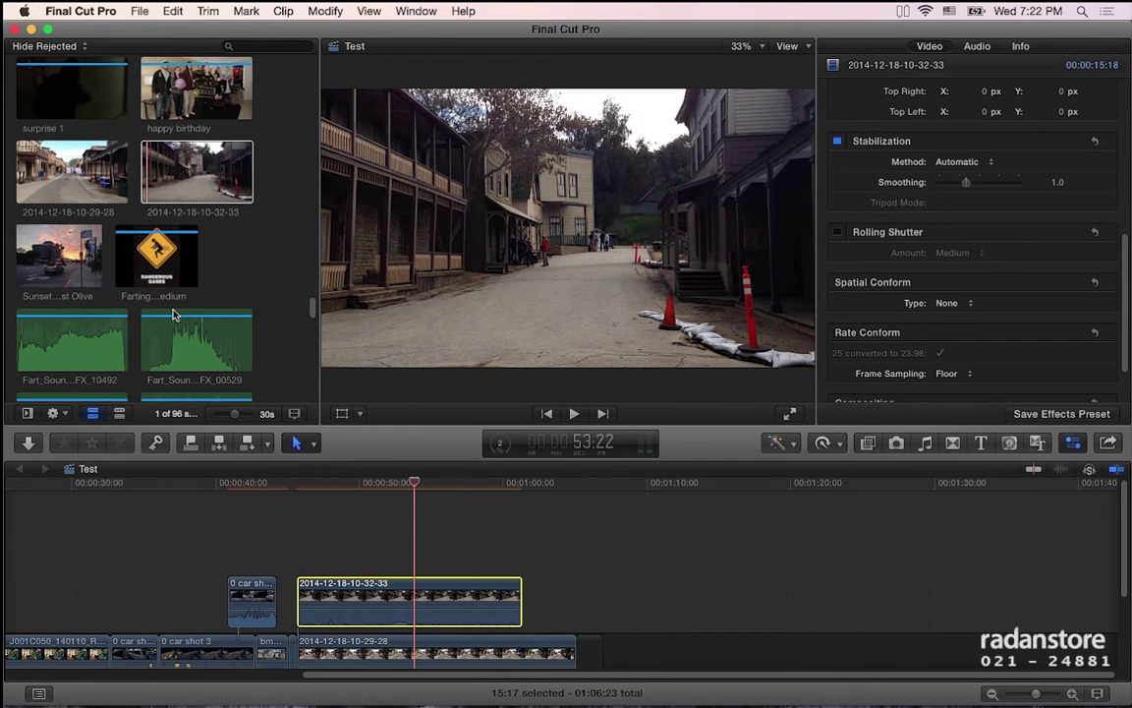
pyautogui.scroll(-5, 173, 315)
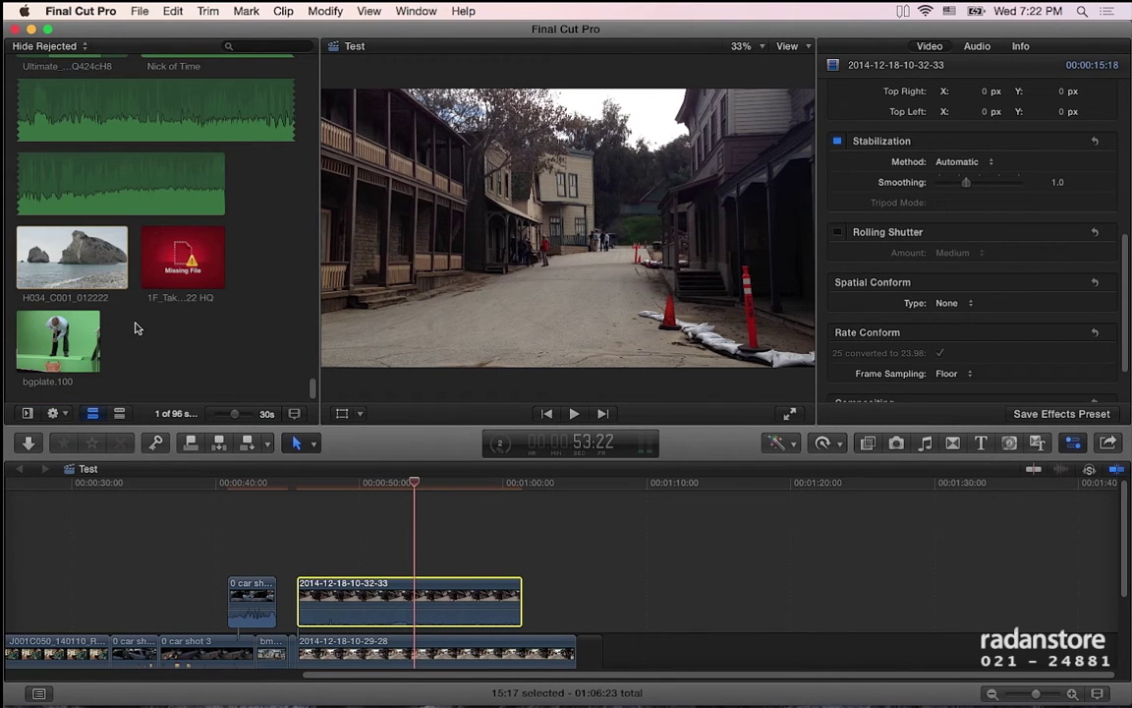
pyautogui.scroll(5, 266, 353)
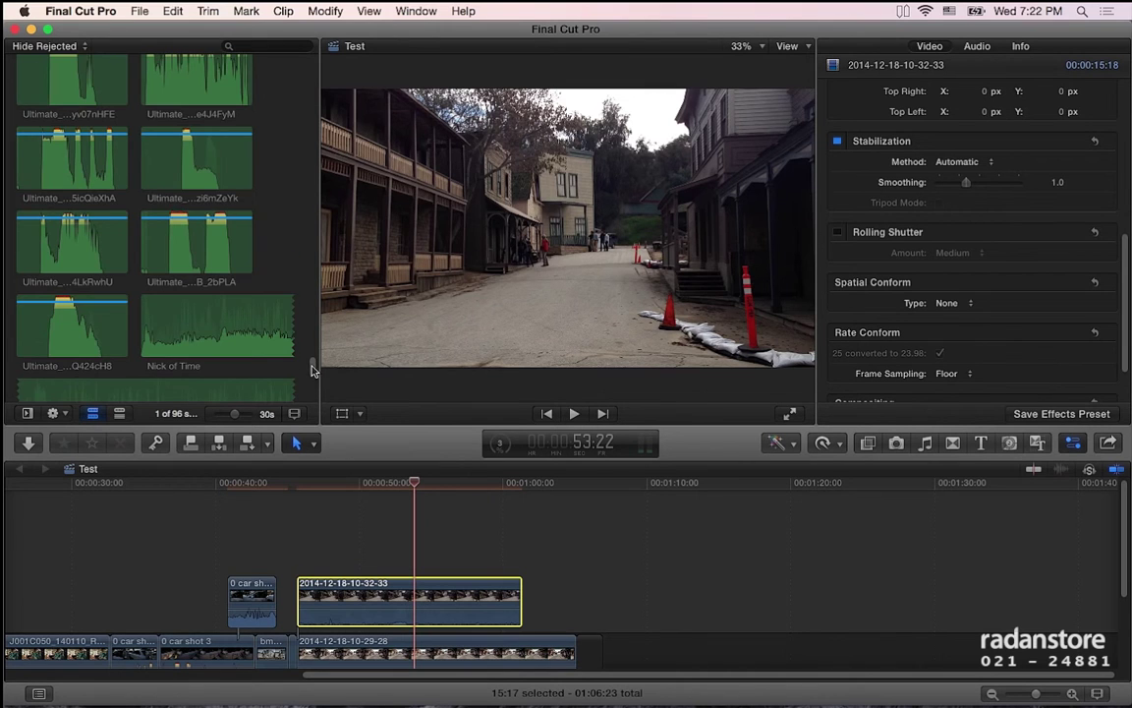
# Add the bgplate.100 green-screen clip to the end of the storyline.
pyautogui.scroll(-5, 313, 369)
pyautogui.click(54, 315)
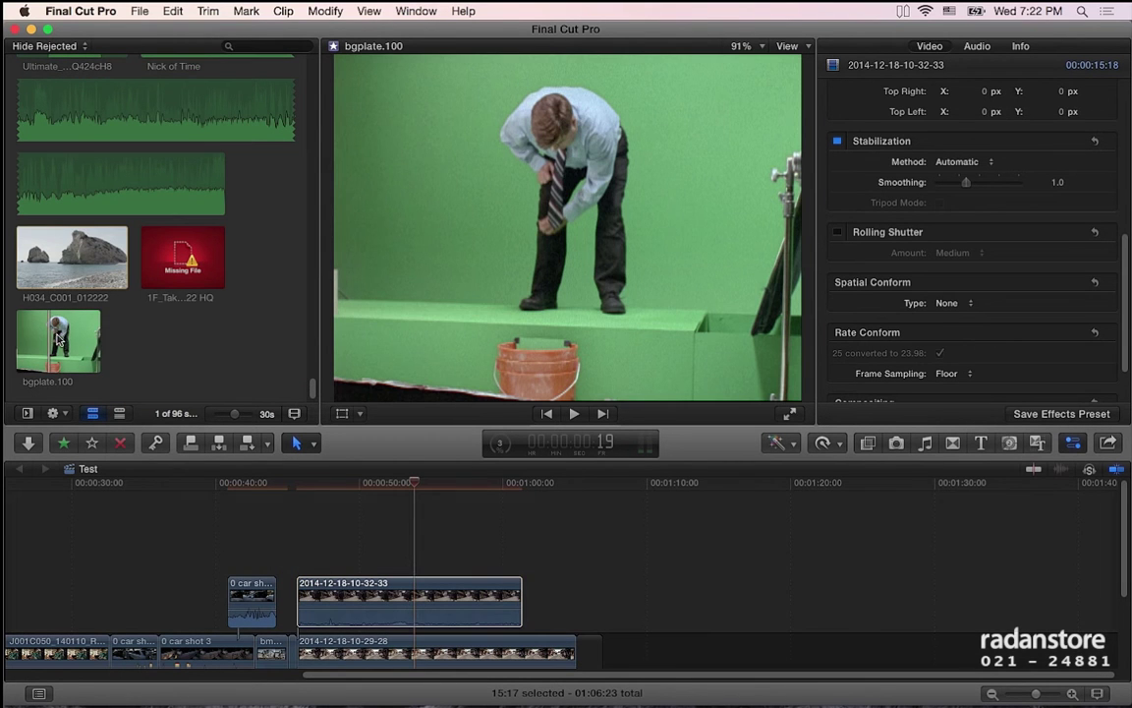
pyautogui.moveTo(57, 340); pyautogui.dragTo(464, 511)
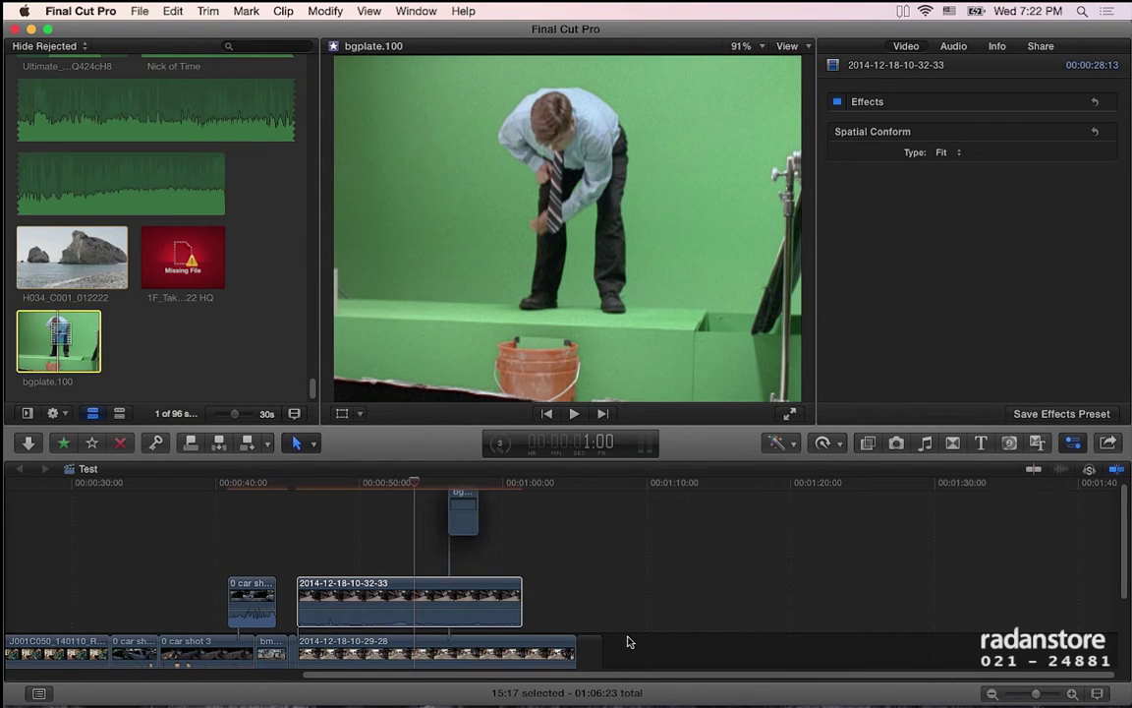
pyautogui.moveTo(626, 636); pyautogui.dragTo(634, 654)
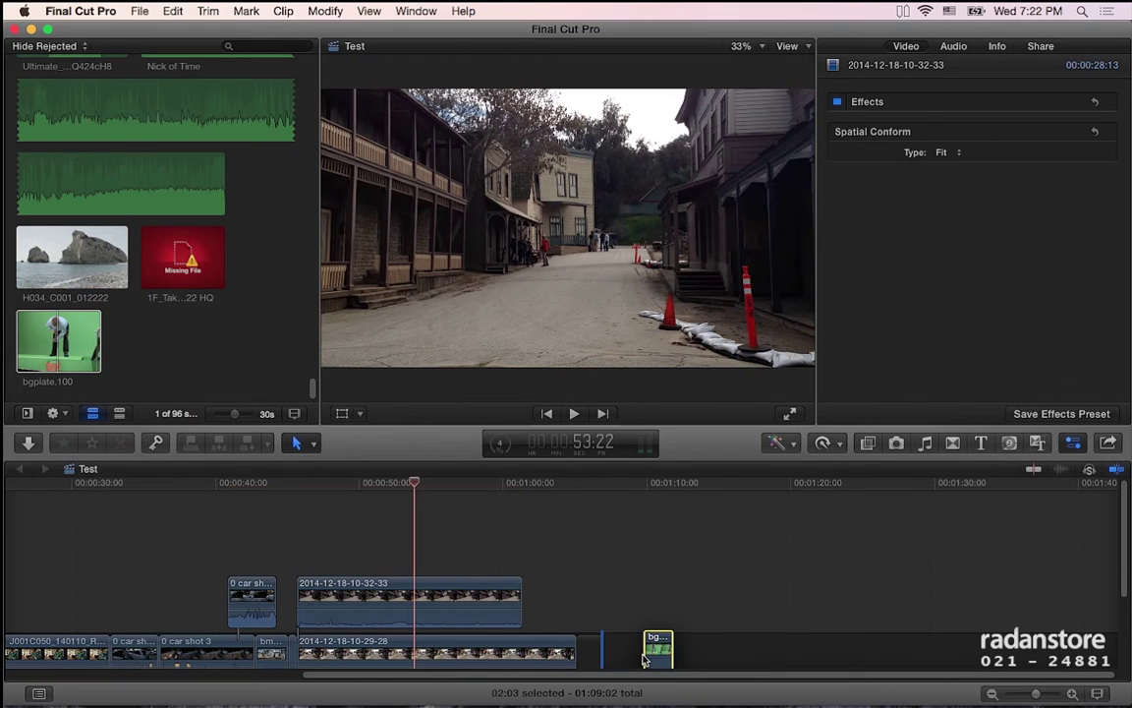
pyautogui.click(612, 488)
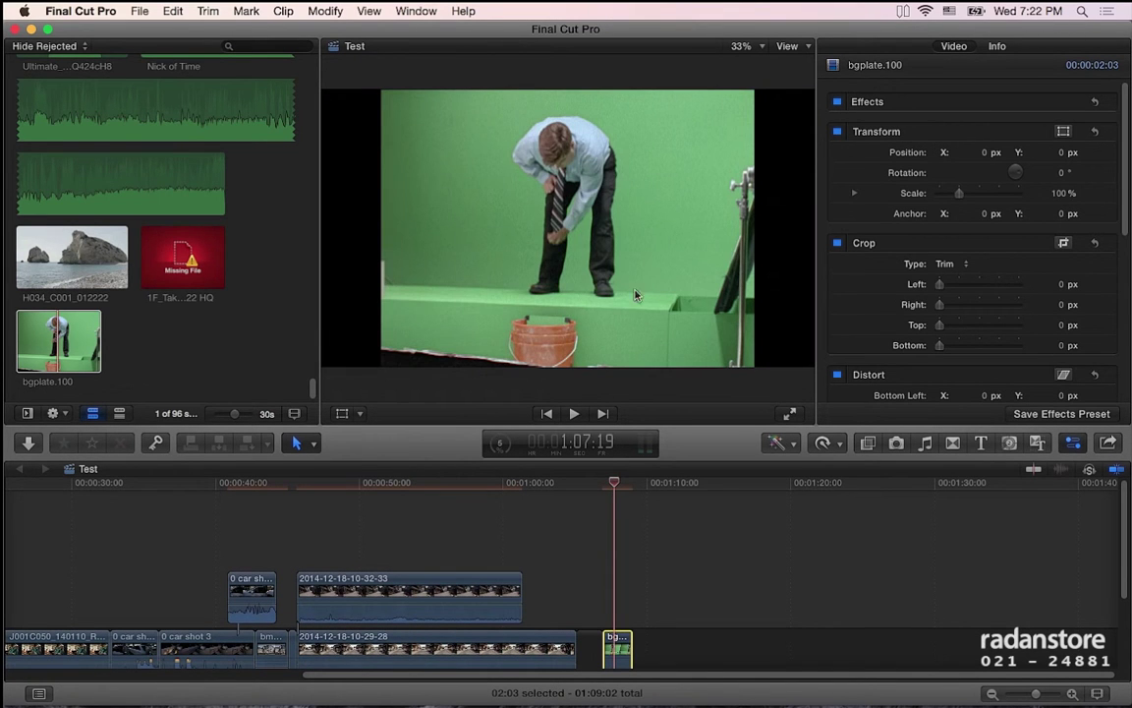
pyautogui.scroll(-10, 1122, 315)
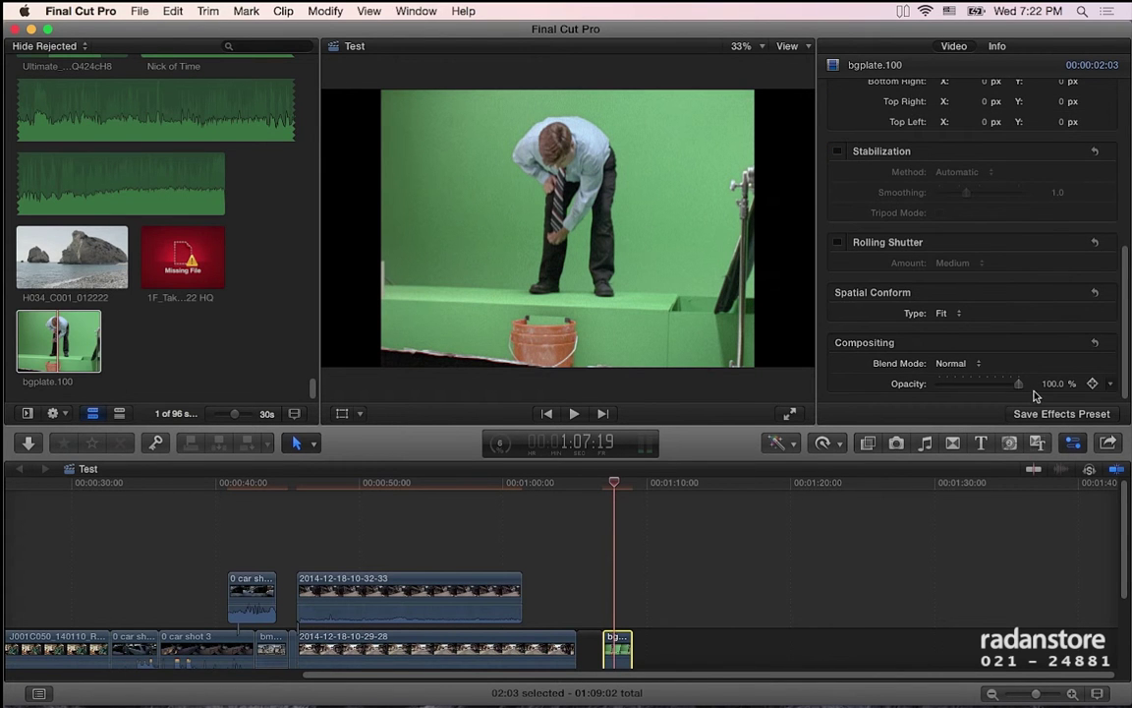
# Compare None, Fit and Fill for bgplate.100's Spatial Conform, ending on Fit.
pyautogui.click(946, 313)
pyautogui.click(949, 338)
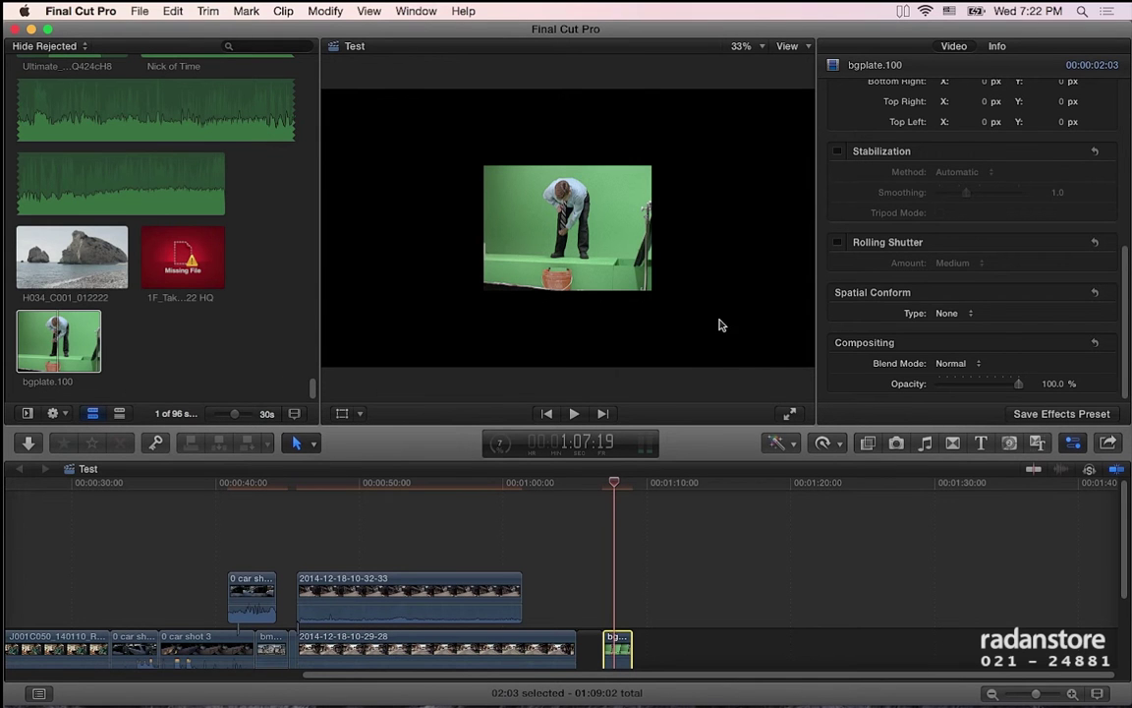
pyautogui.click(975, 315)
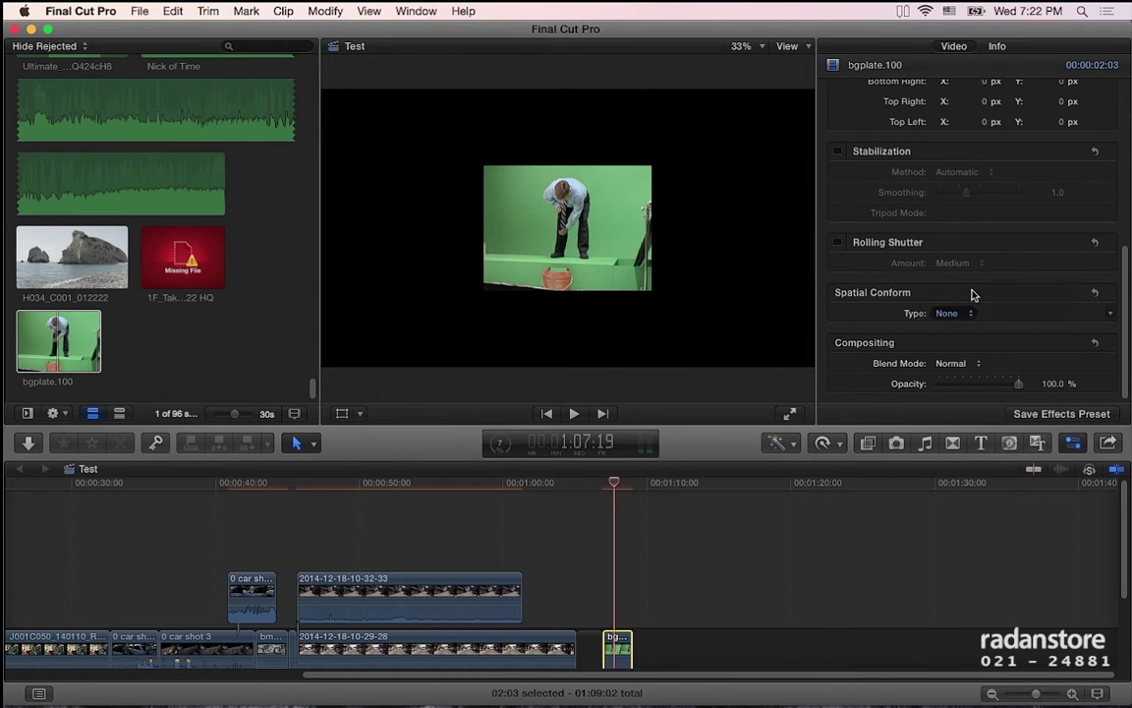
pyautogui.click(971, 288)
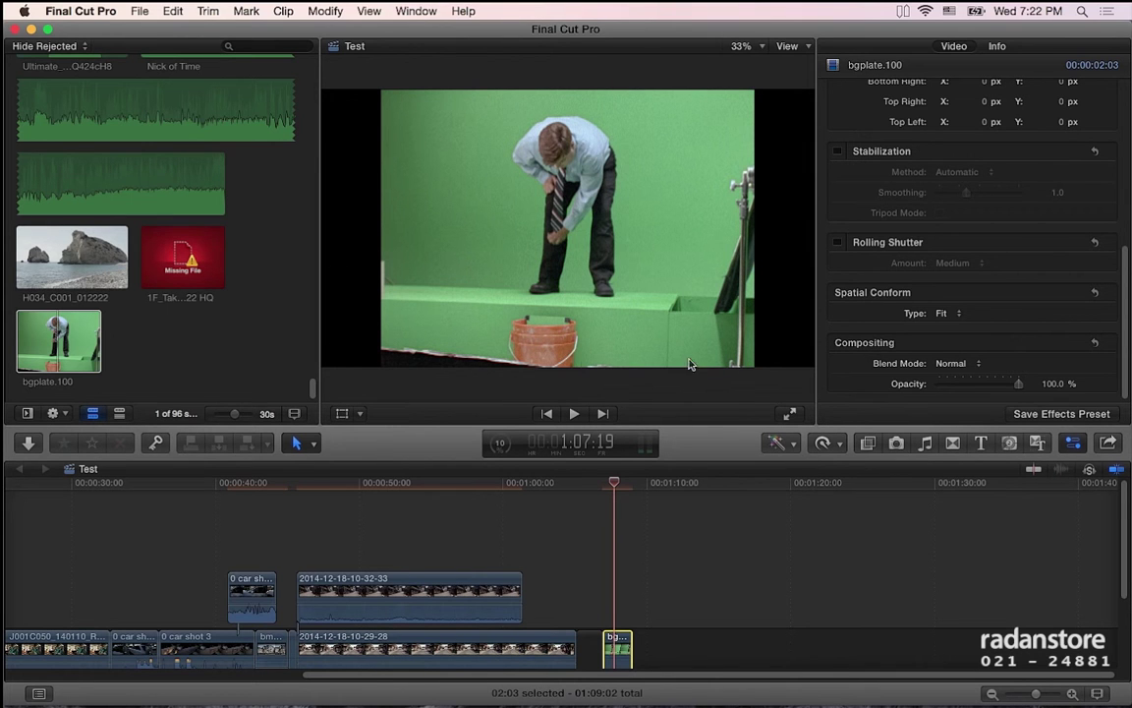
pyautogui.click(948, 313)
pyautogui.click(944, 326)
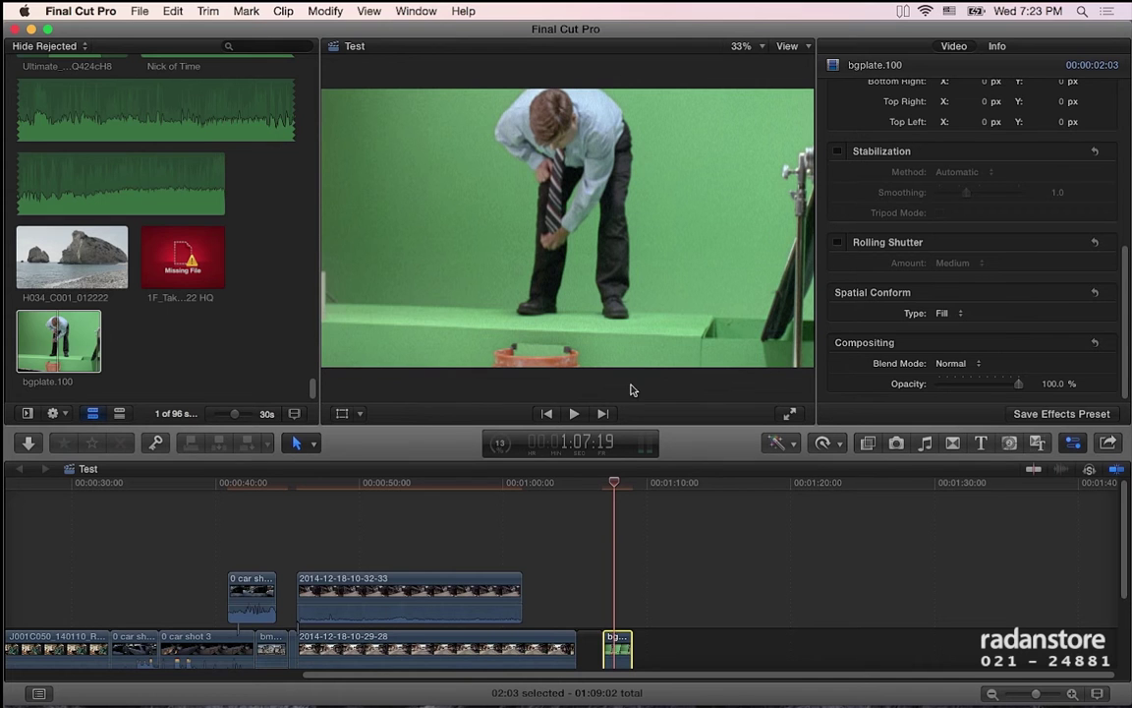
pyautogui.click(942, 313)
pyautogui.click(942, 302)
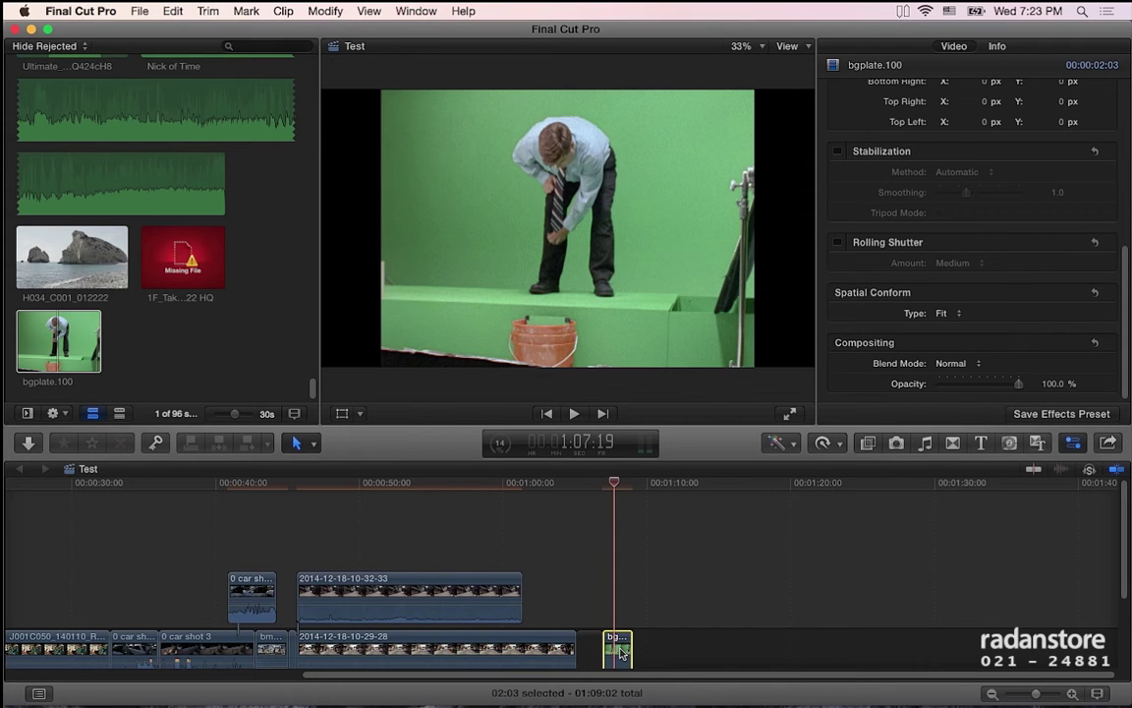
# Delete the bgplate.100 clip and shift the neighbouring 10-29-28 and 10-32-33 clips slightly.
pyautogui.press('Delete')
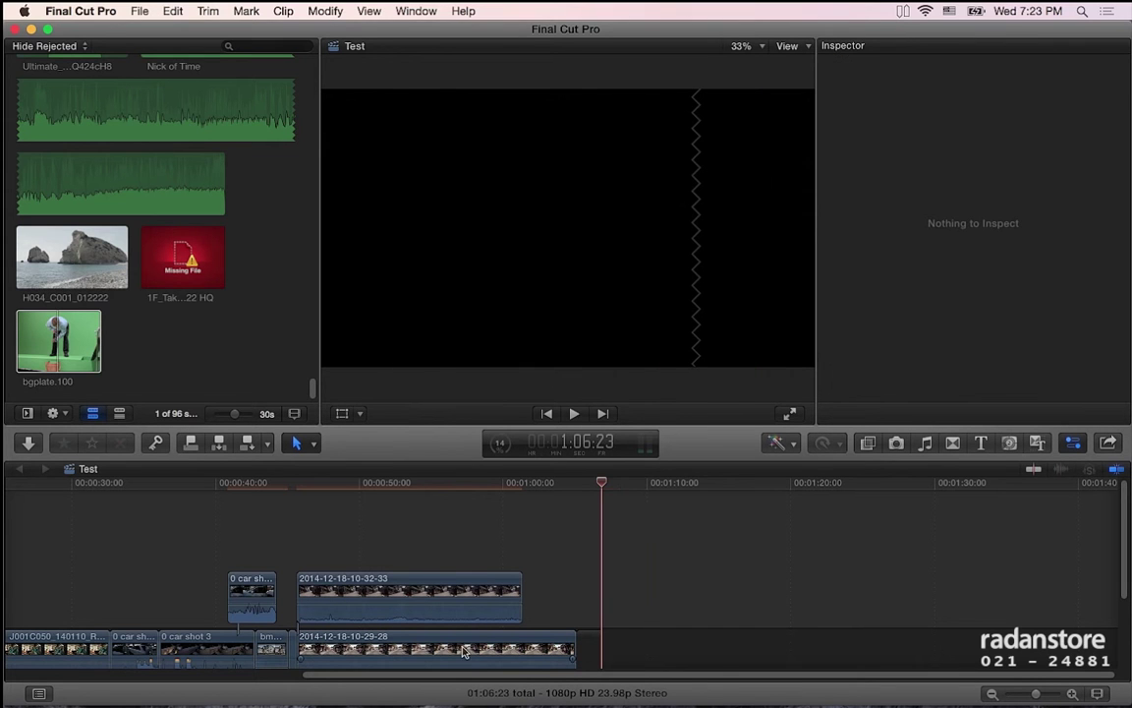
pyautogui.moveTo(433, 646)
pyautogui.mouseDown()
pyautogui.moveTo(497, 644)
pyautogui.moveTo(405, 644)
pyautogui.mouseUp()
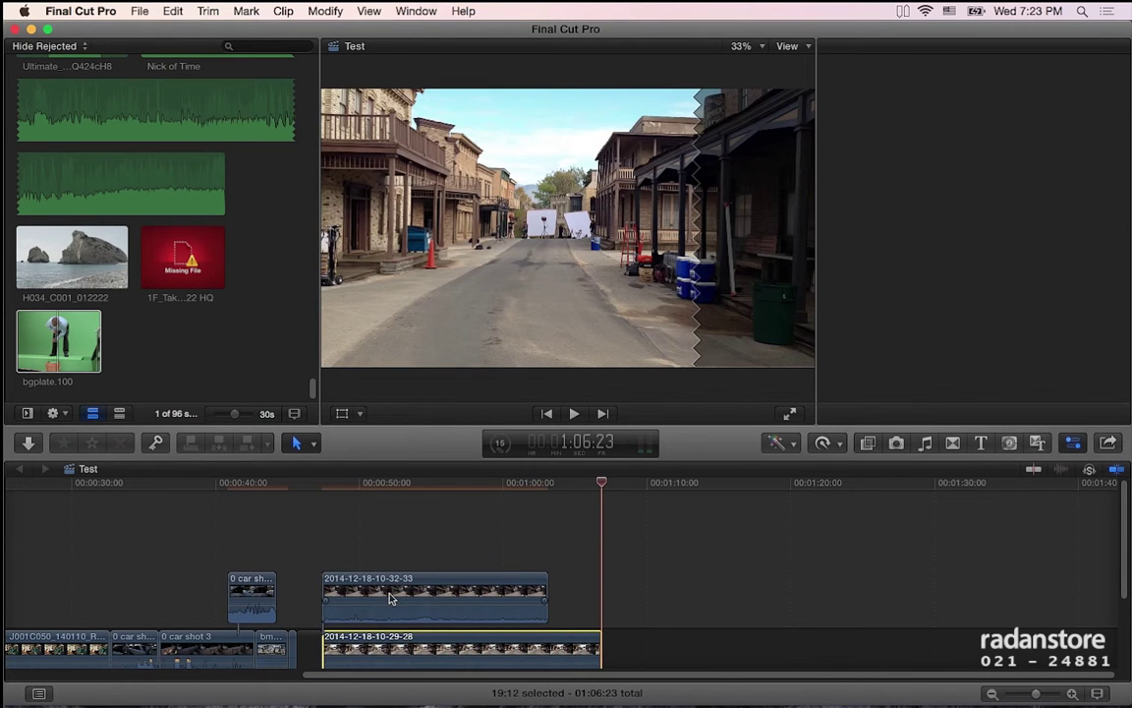
pyautogui.moveTo(390, 598); pyautogui.dragTo(405, 599)
pyautogui.click(373, 485)
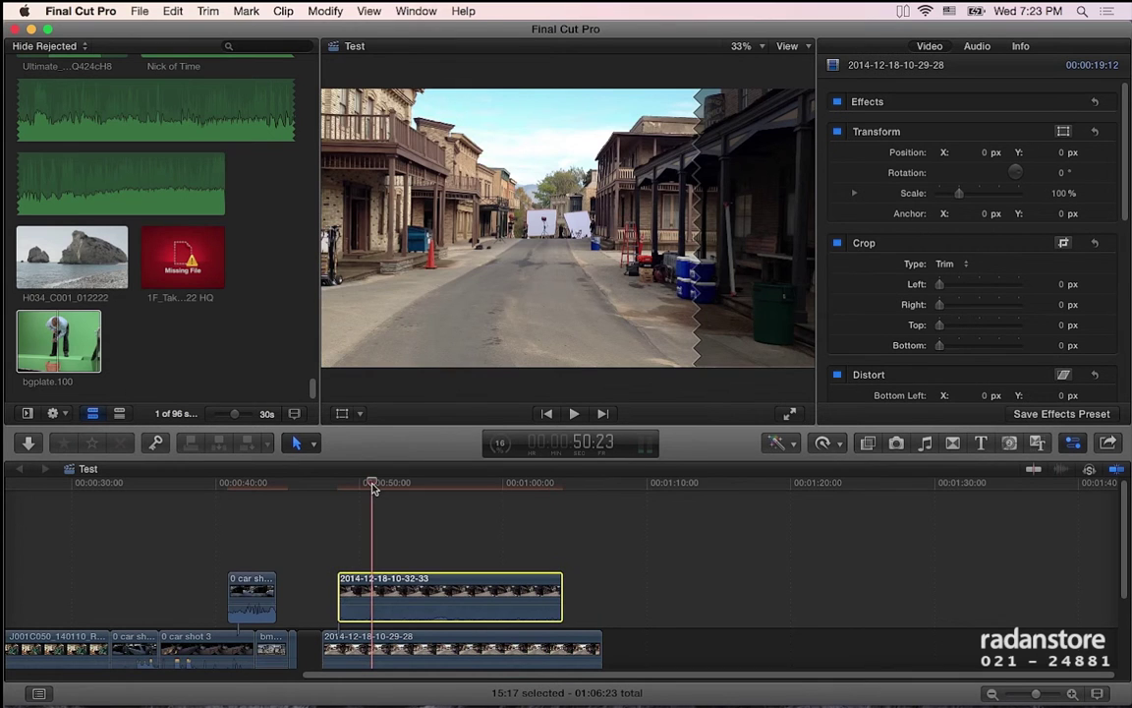
pyautogui.moveTo(386, 600)
pyautogui.mouseDown()
pyautogui.moveTo(648, 602)
pyautogui.moveTo(637, 606)
pyautogui.mouseUp()
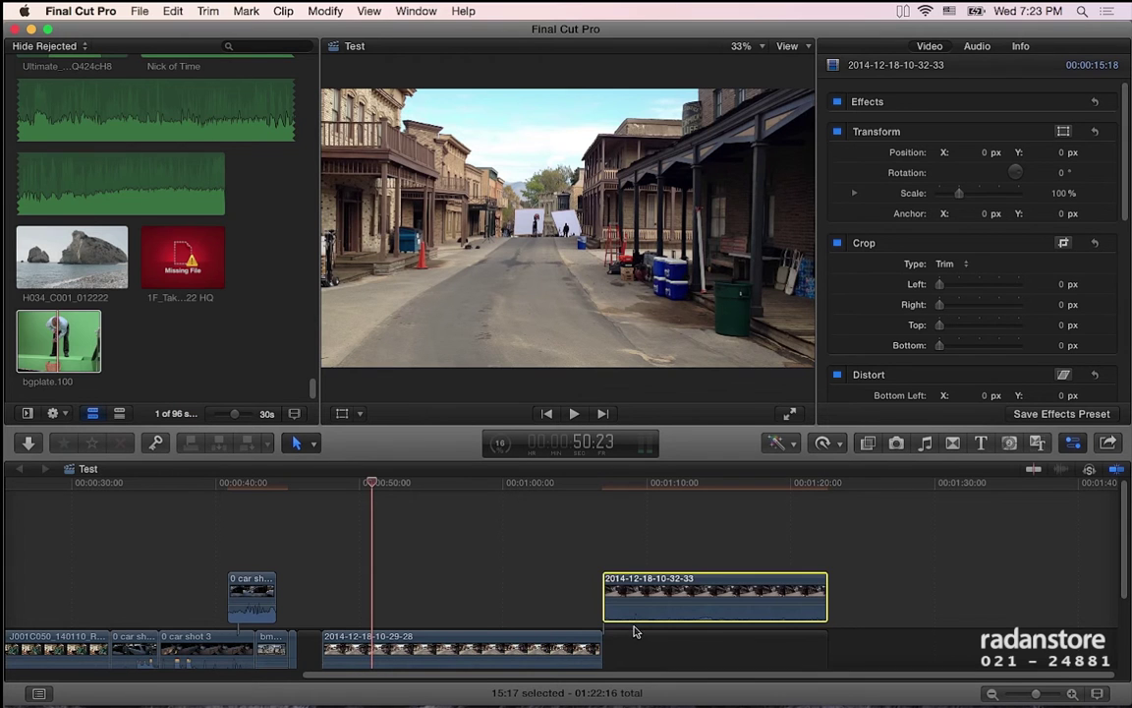
pyautogui.click(722, 651)
pyautogui.moveTo(660, 602); pyautogui.dragTo(610, 653)
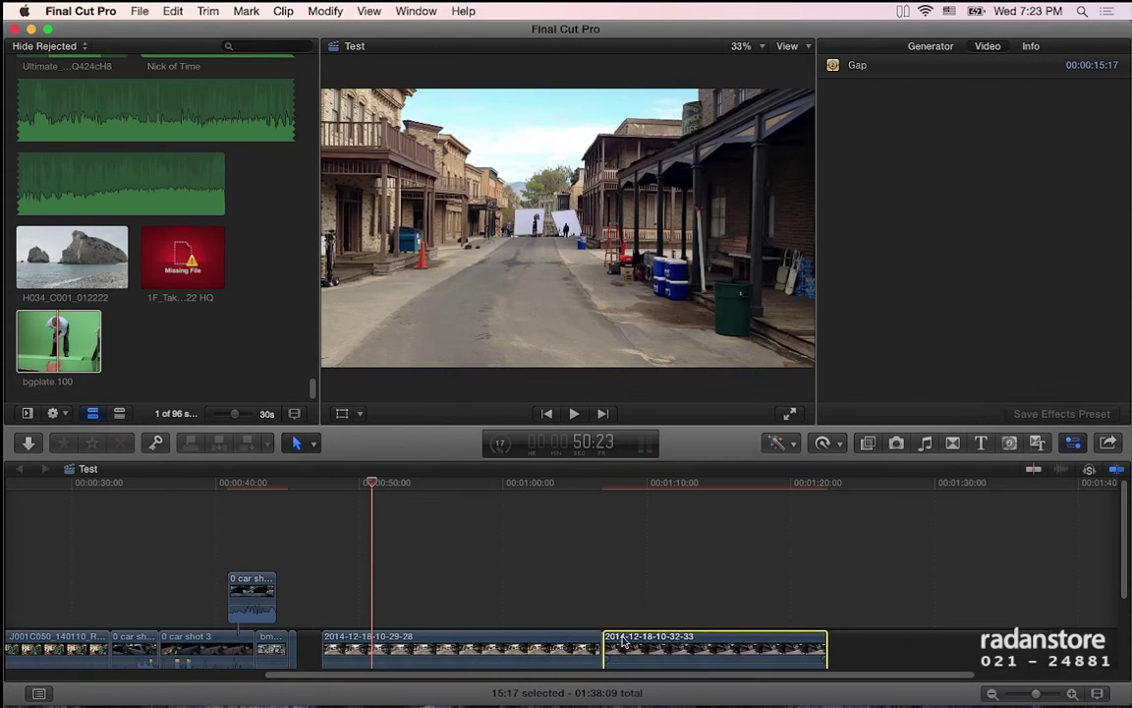
pyautogui.click(591, 491)
pyautogui.hscroll(2, 591, 495)
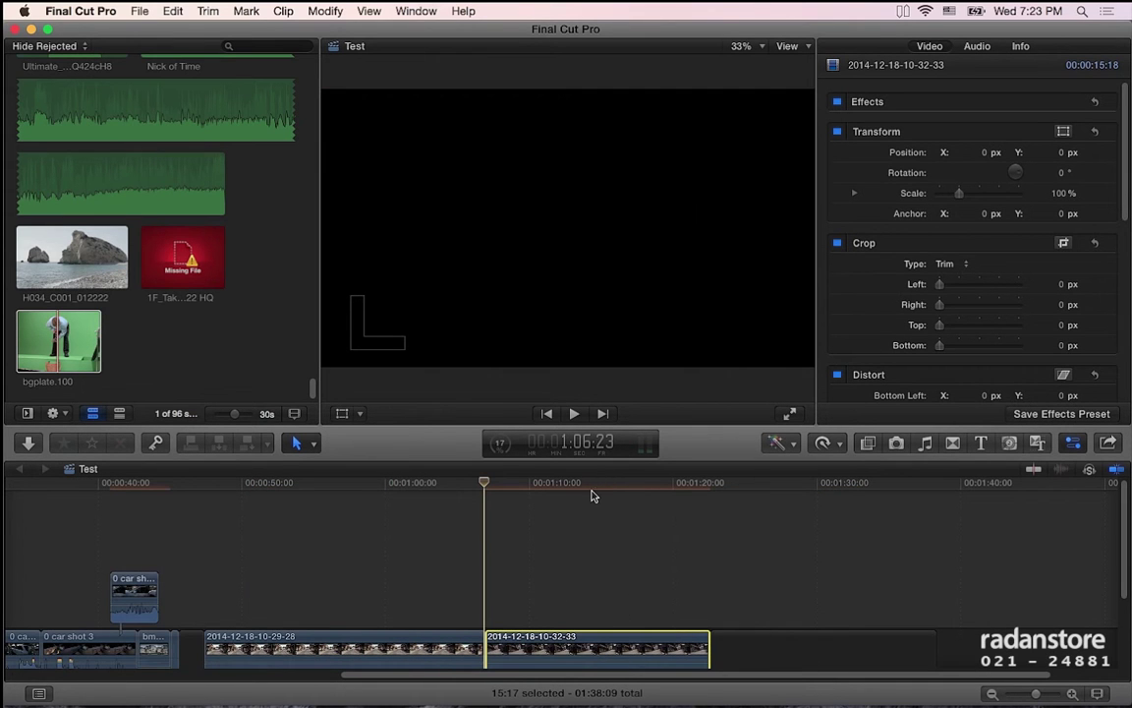
# Hide the media browser and move the playhead into the 10-32-33 clip.
pyautogui.click(415, 11)
pyautogui.click(457, 125)
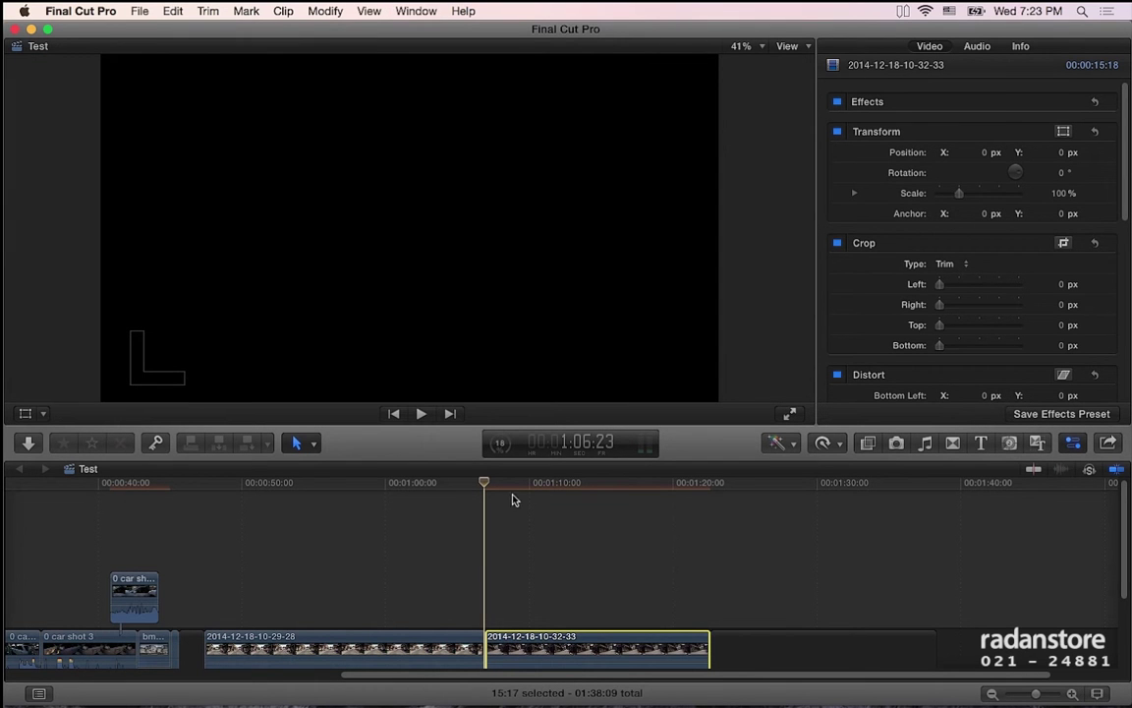
pyautogui.click(498, 486)
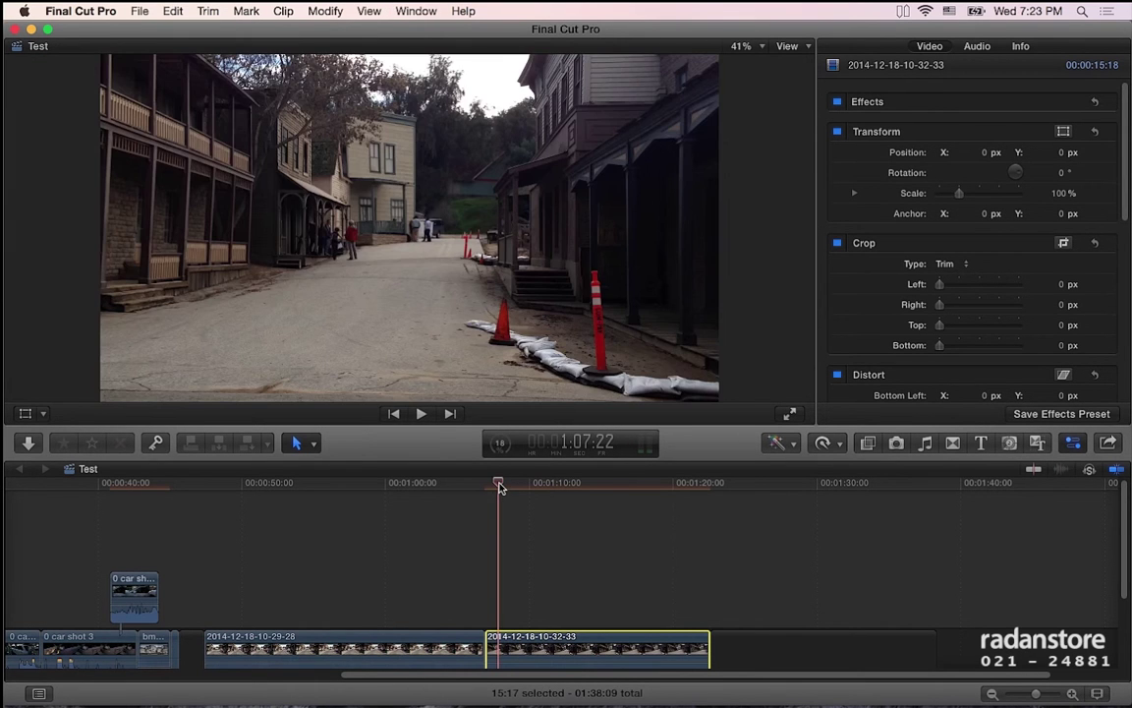
# Cancel the Optical Flow analysis at about 22% in Background Tasks, then scrub further into the clip.
pyautogui.click(500, 452)
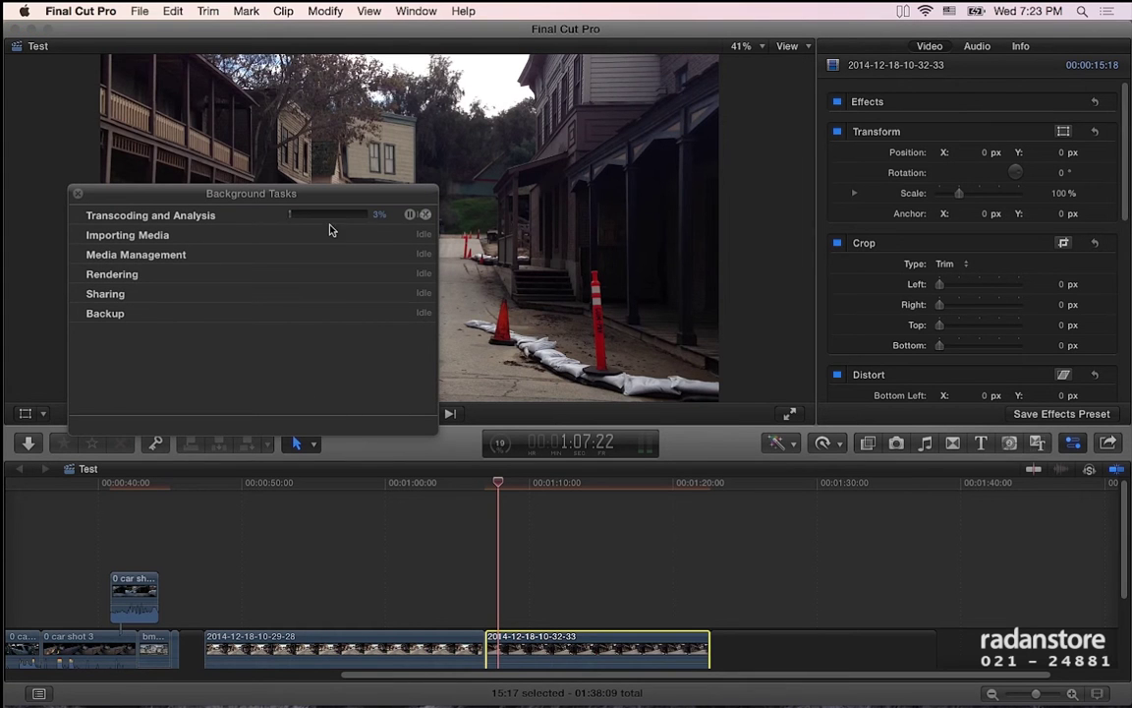
pyautogui.click(78, 214)
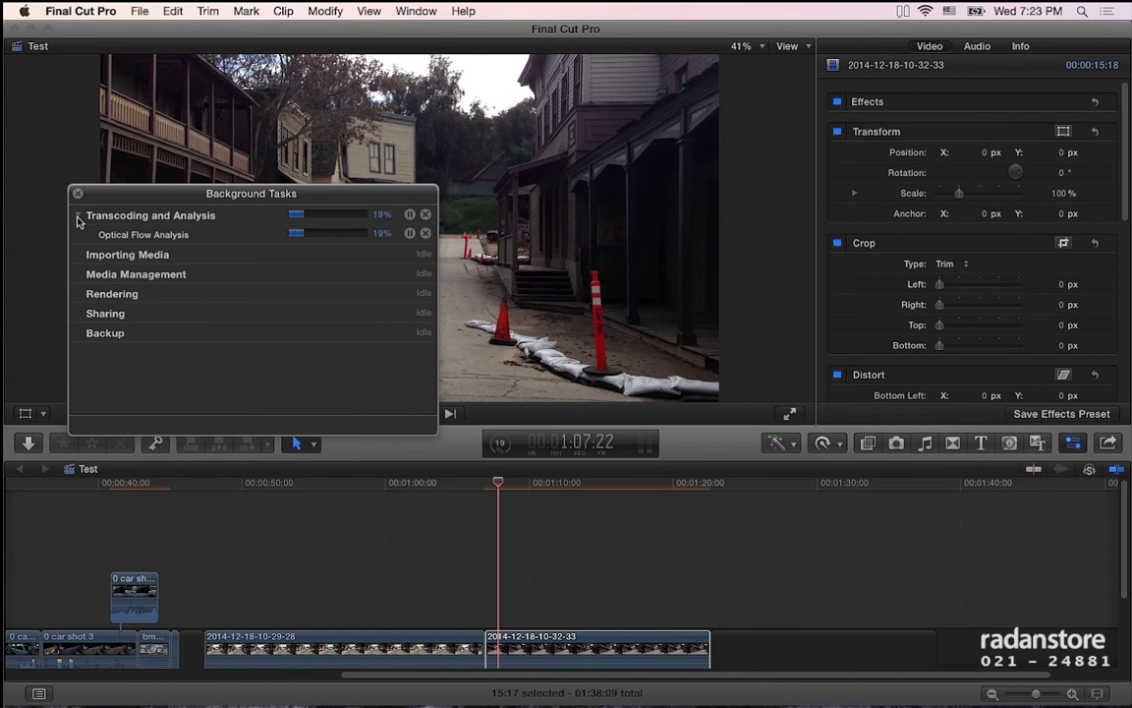
pyautogui.scroll(-2, 812, 313)
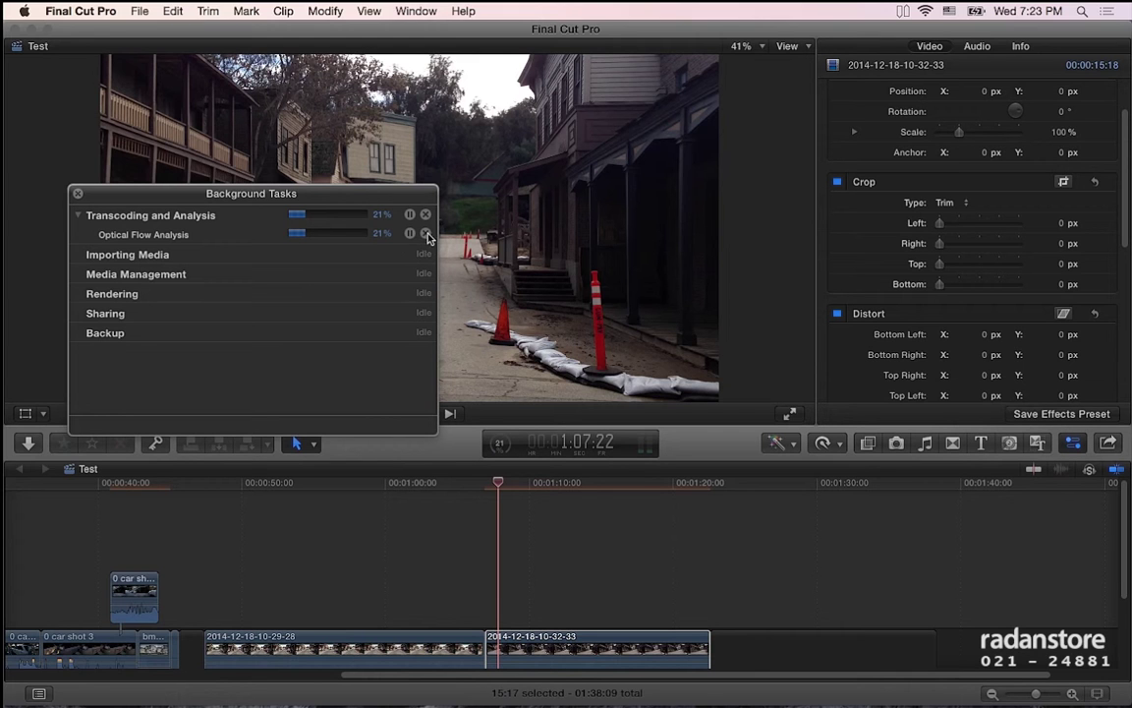
pyautogui.click(426, 236)
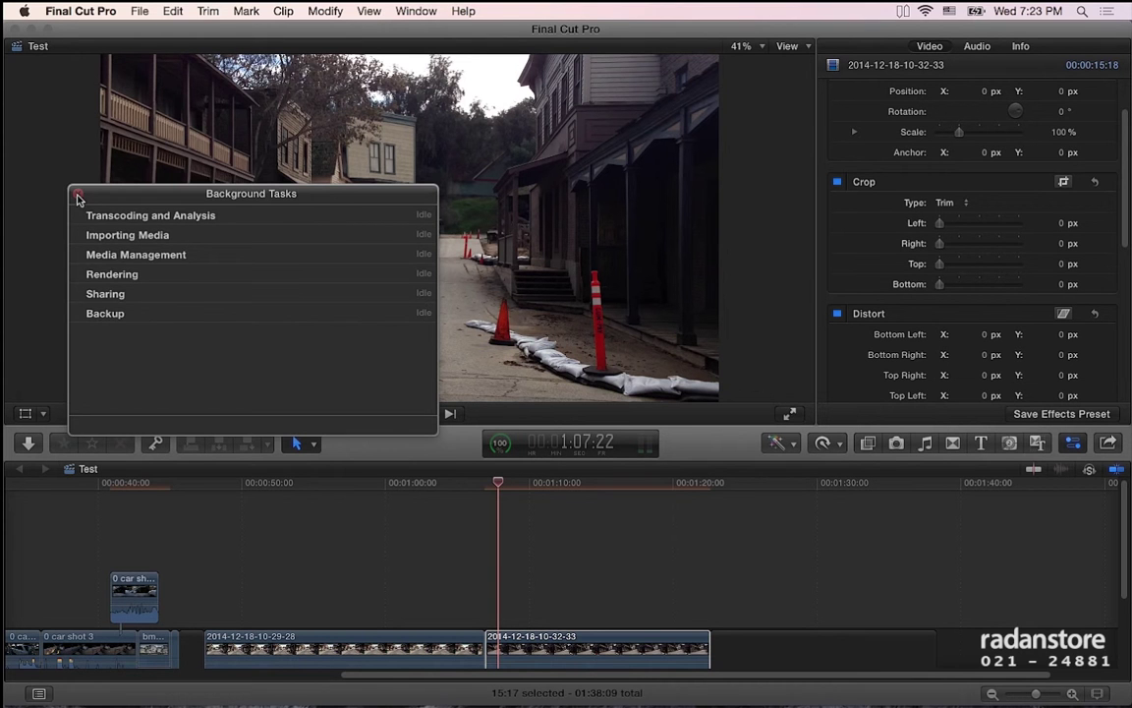
pyautogui.click(79, 195)
pyautogui.moveTo(501, 486); pyautogui.dragTo(587, 488)
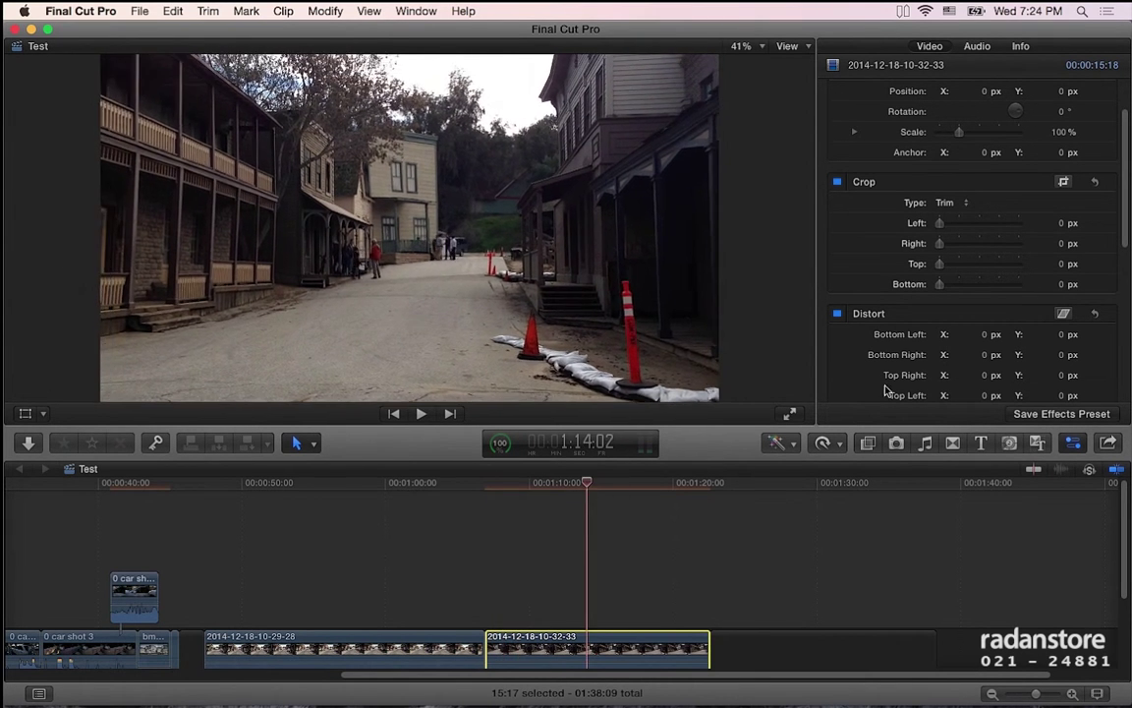
# Review the clip's motion from its start and keep Automatic as the stabilization method.
pyautogui.scroll(-5, 1012, 211)
pyautogui.scroll(-3, 1012, 319)
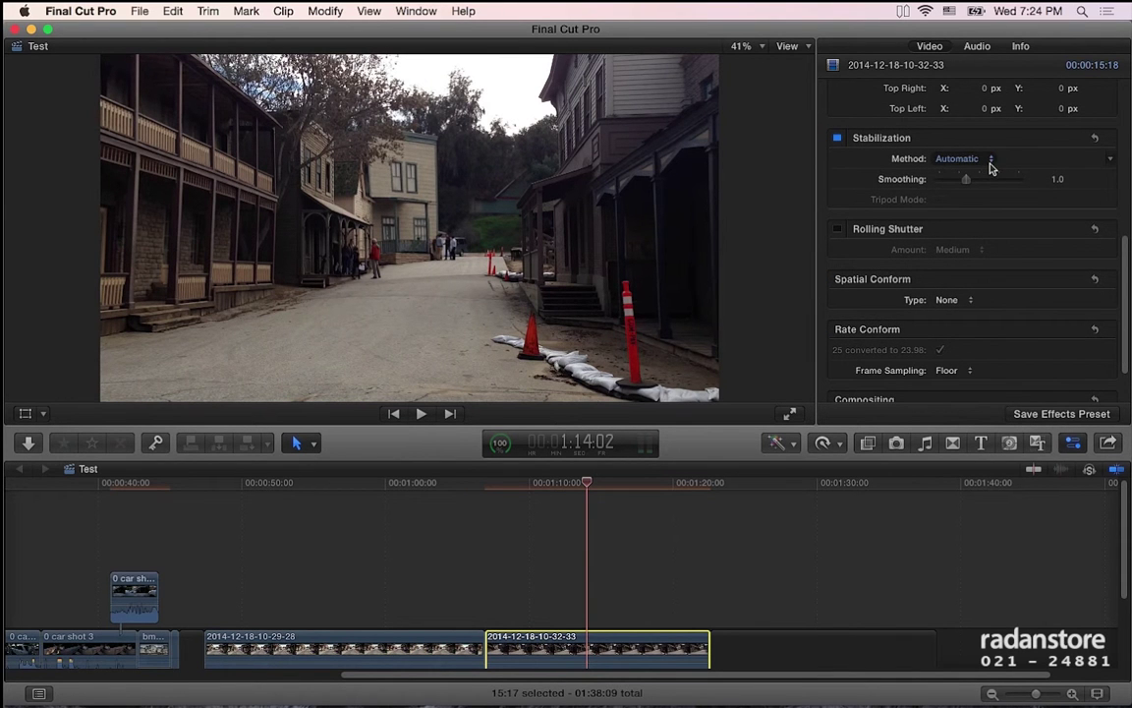
pyautogui.moveTo(505, 486)
pyautogui.mouseDown()
pyautogui.moveTo(485, 489)
pyautogui.moveTo(495, 492)
pyautogui.mouseUp()
pyautogui.press('space')
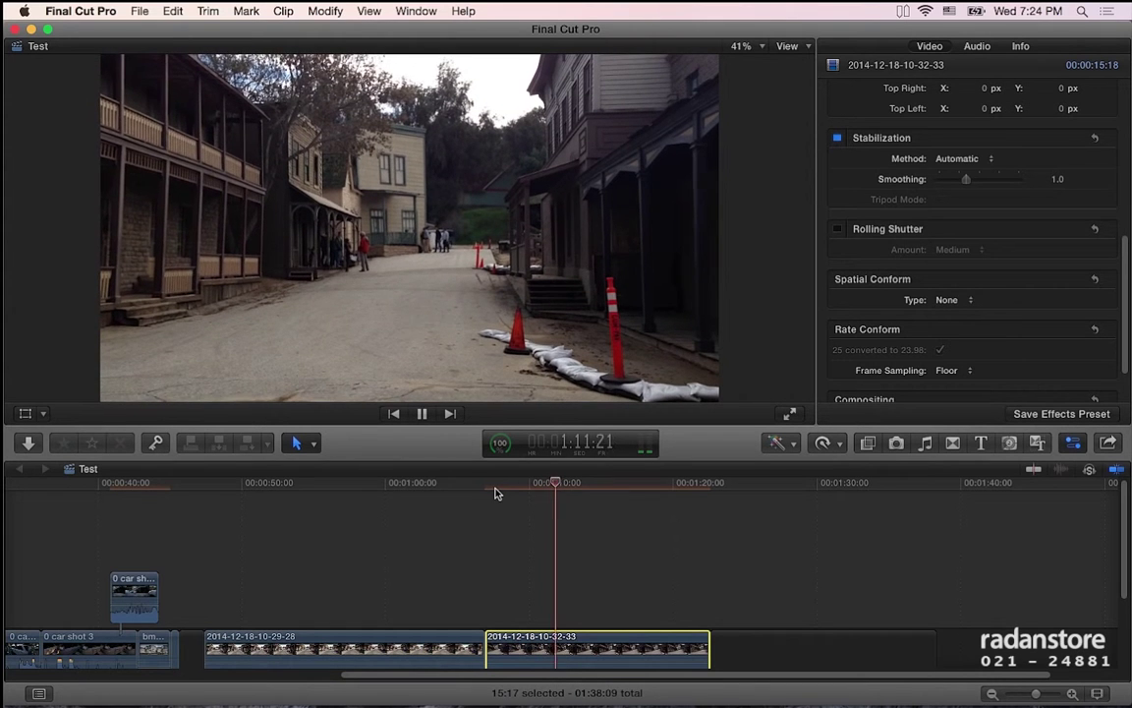
pyautogui.press('space')
pyautogui.click(508, 484)
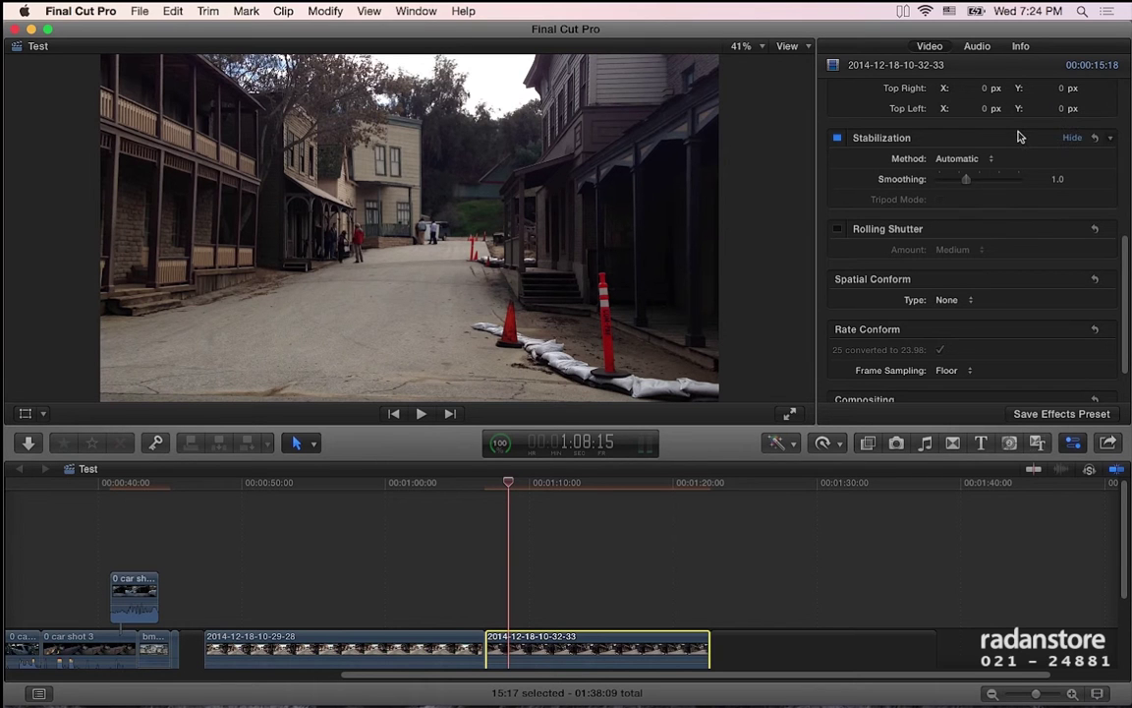
pyautogui.click(958, 159)
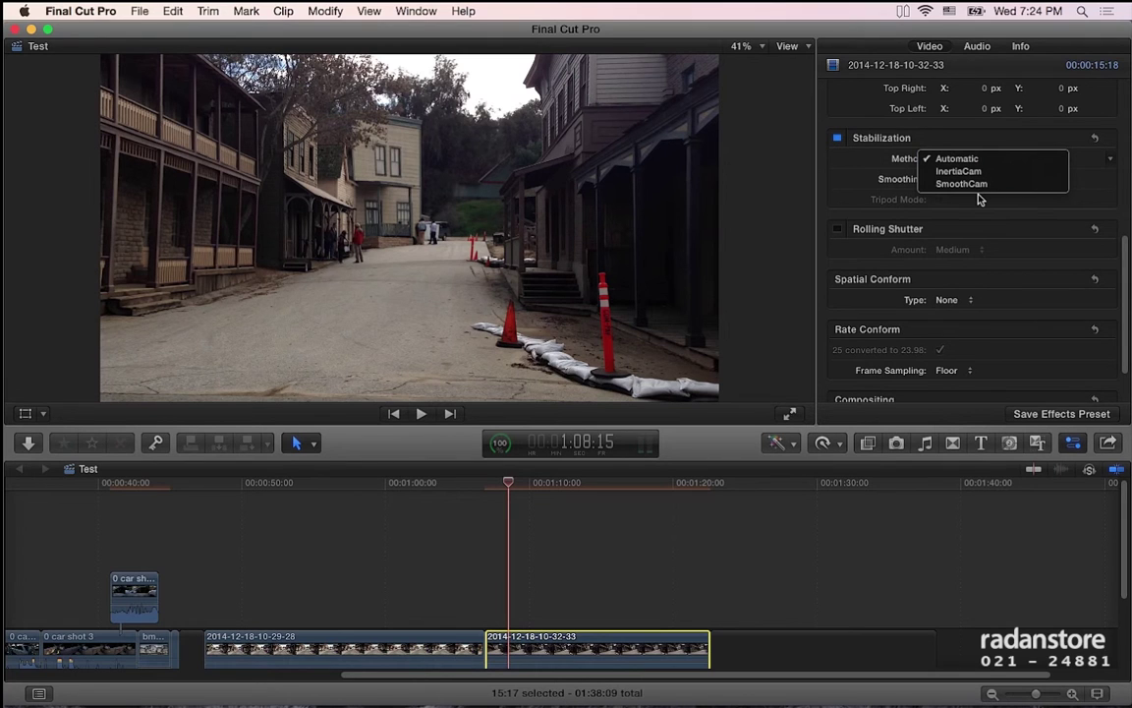
pyautogui.click(902, 220)
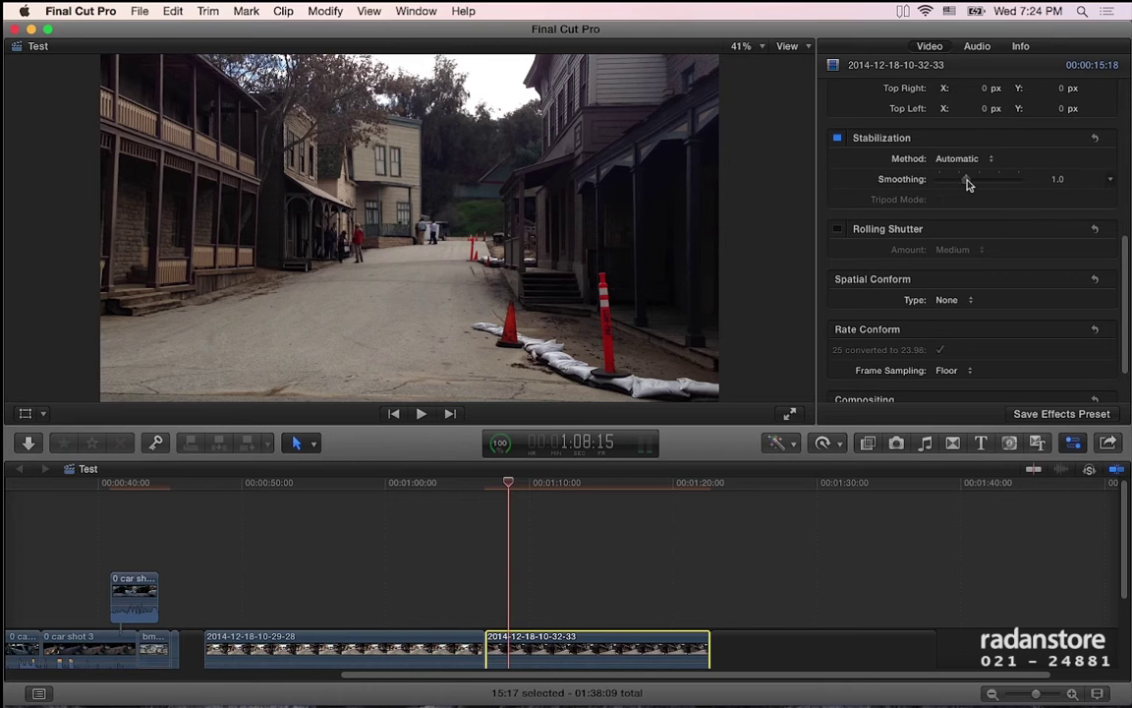
# Raise stabilization Smoothing to 1.91, review playback, then lower it to 1.1.
pyautogui.moveTo(968, 184); pyautogui.dragTo(996, 187)
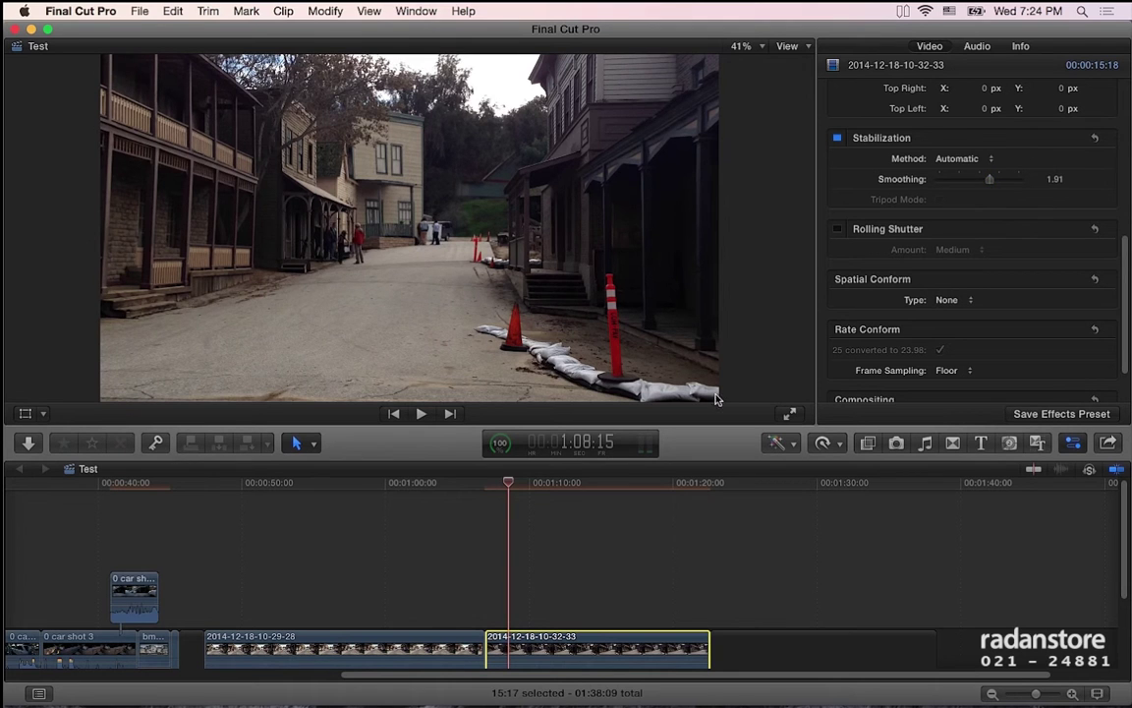
pyautogui.click(490, 485)
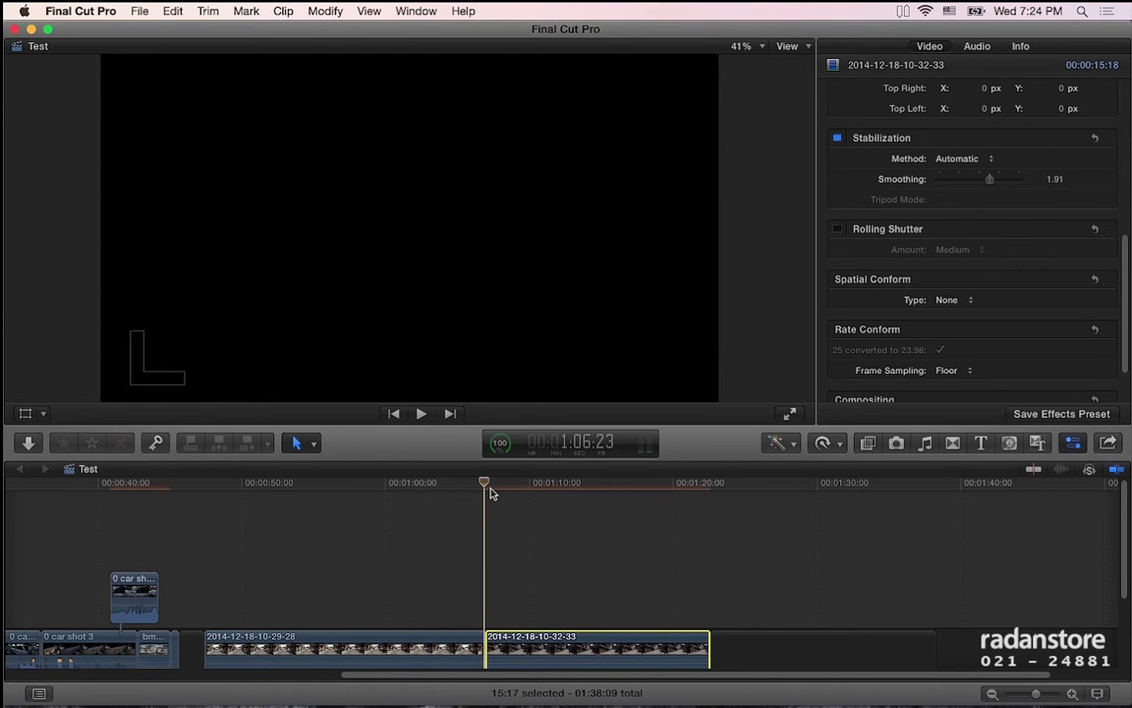
pyautogui.press('space')
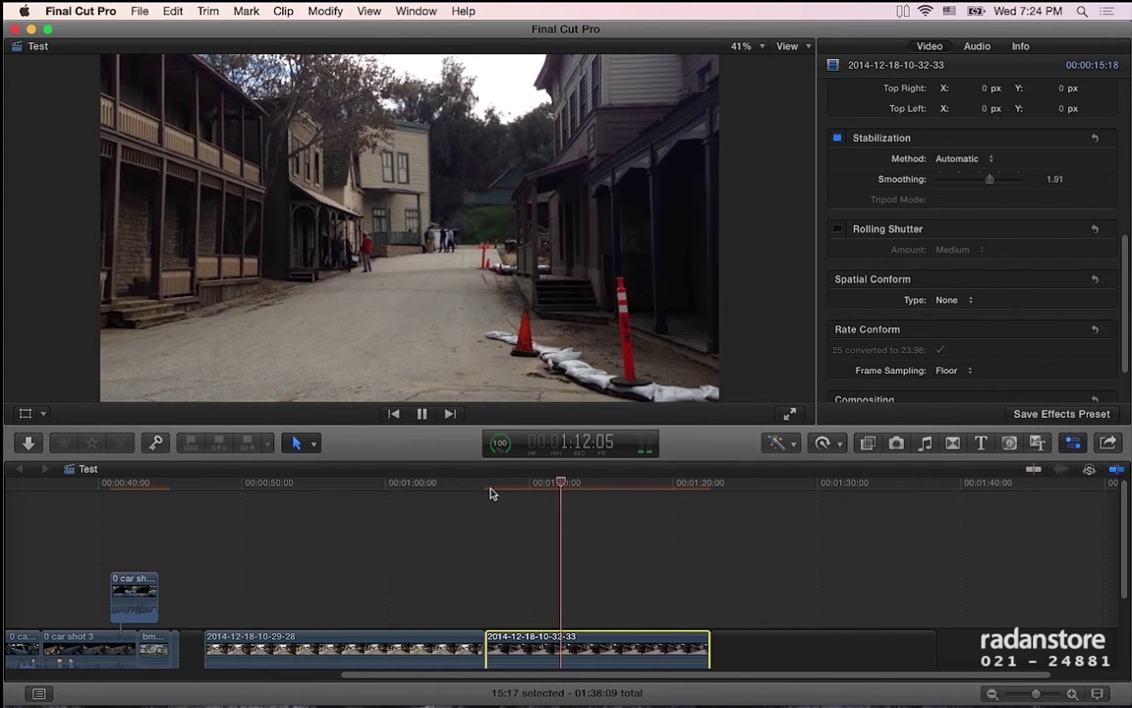
pyautogui.press('space')
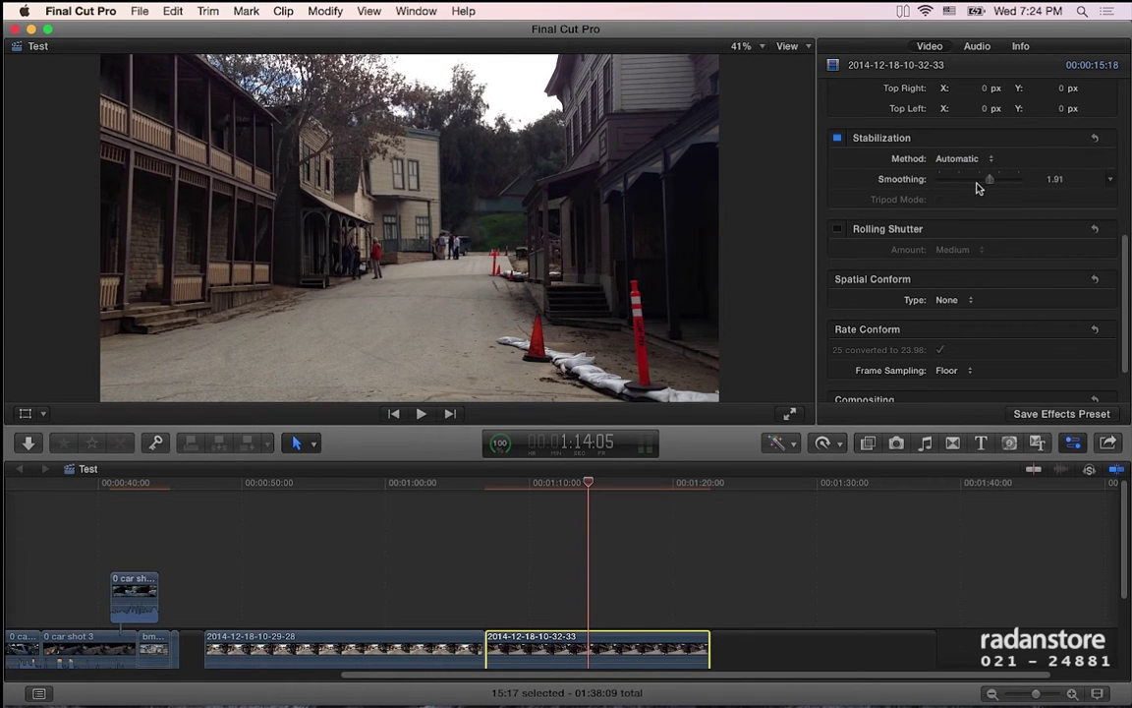
pyautogui.moveTo(979, 187); pyautogui.dragTo(970, 187)
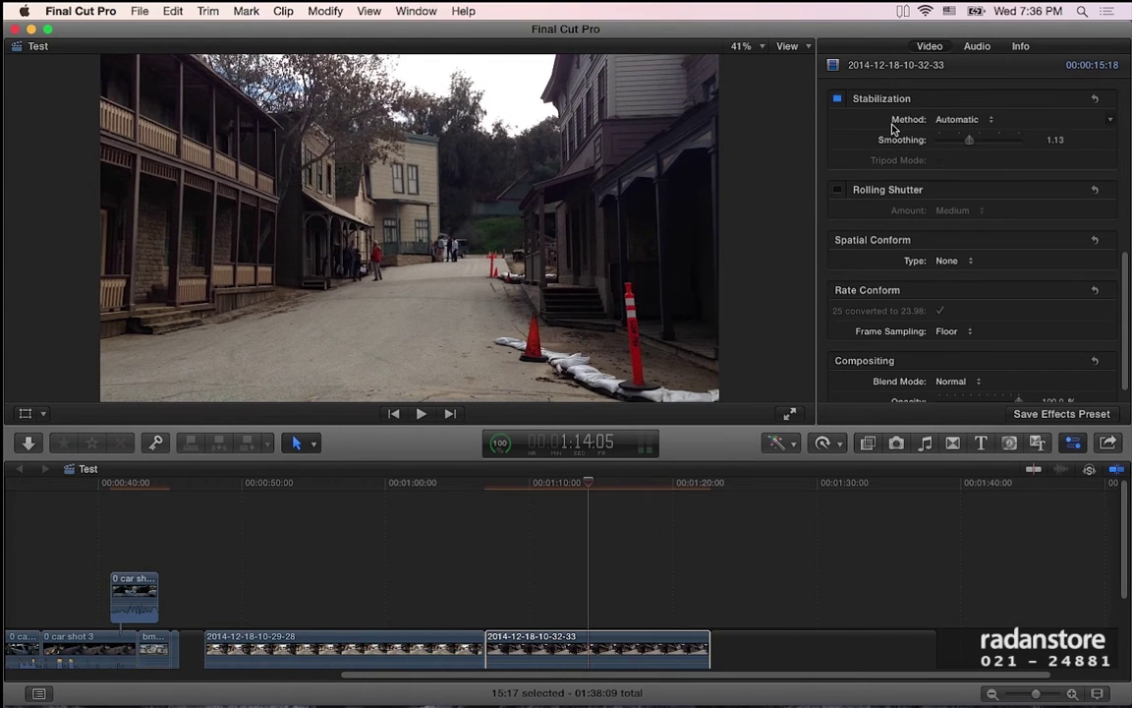
pyautogui.click(974, 122)
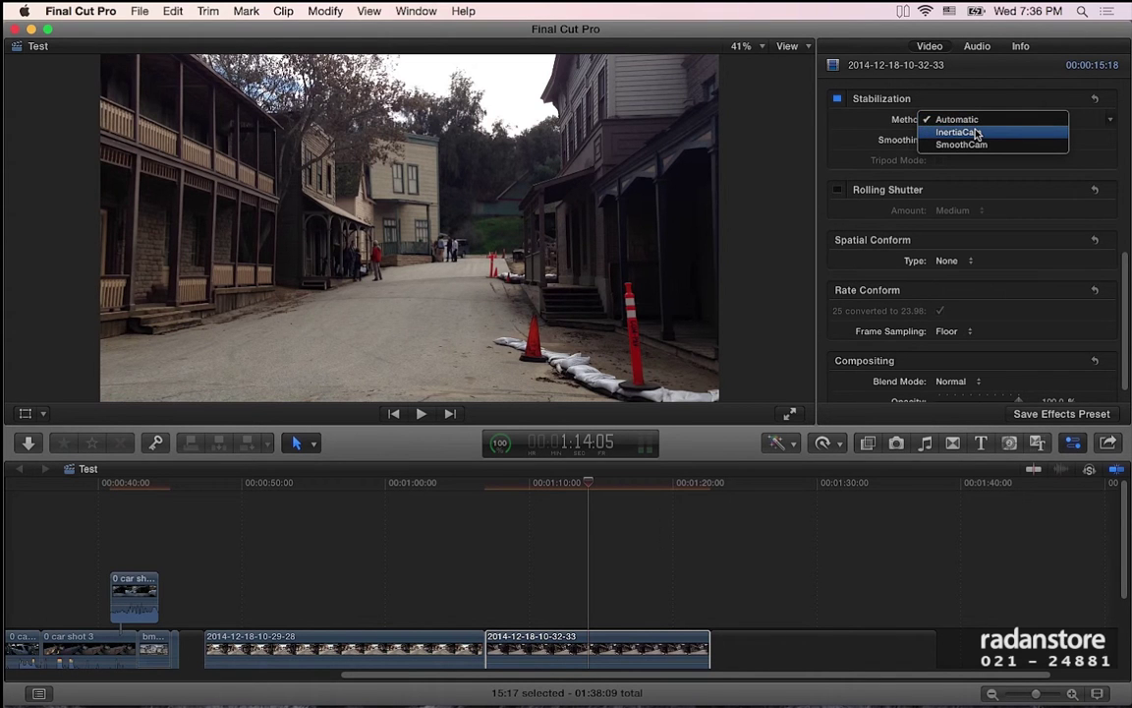
# Try InertiaCam as the stabilization method, then switch to SmoothCam.
pyautogui.click(976, 133)
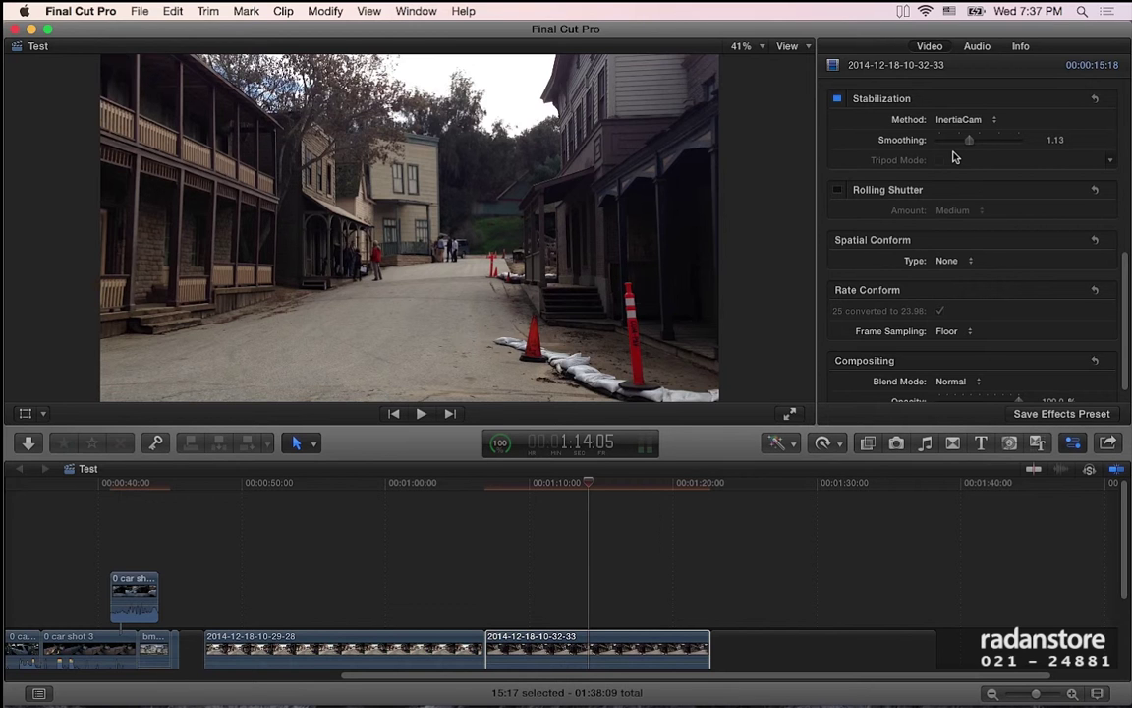
pyautogui.click(962, 119)
pyautogui.click(967, 131)
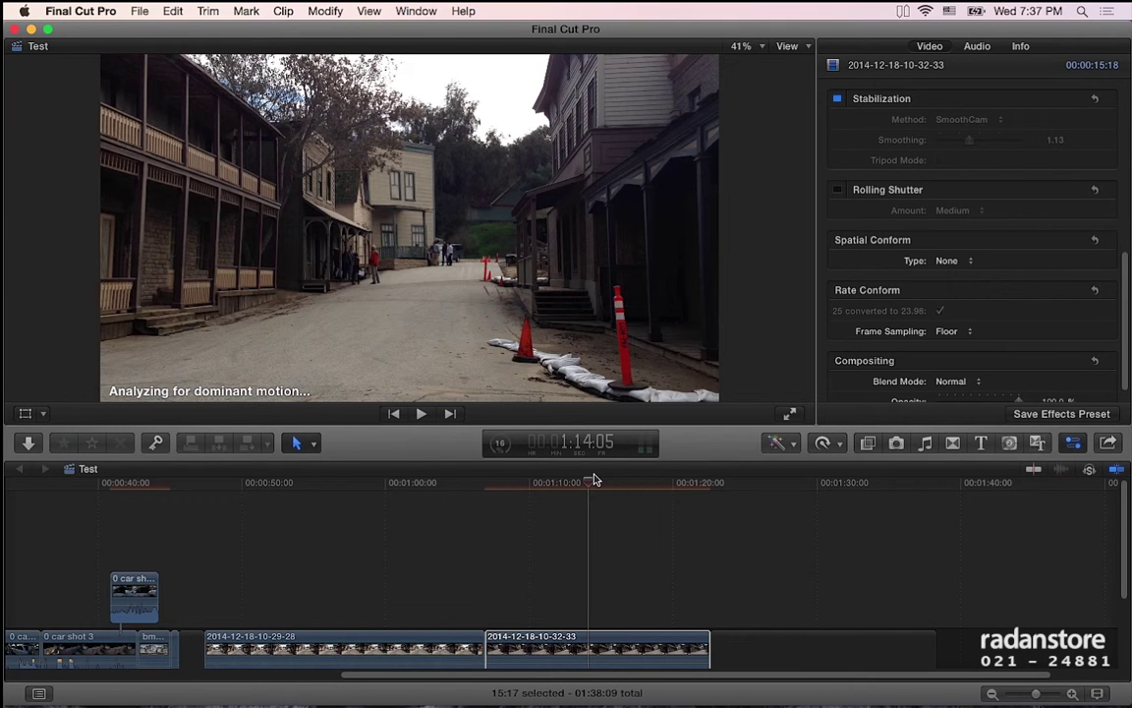
# Play the clip, then check Dominant Motion analysis progress (about 91%) in Background Tasks.
pyautogui.click(506, 485)
pyautogui.press('space')
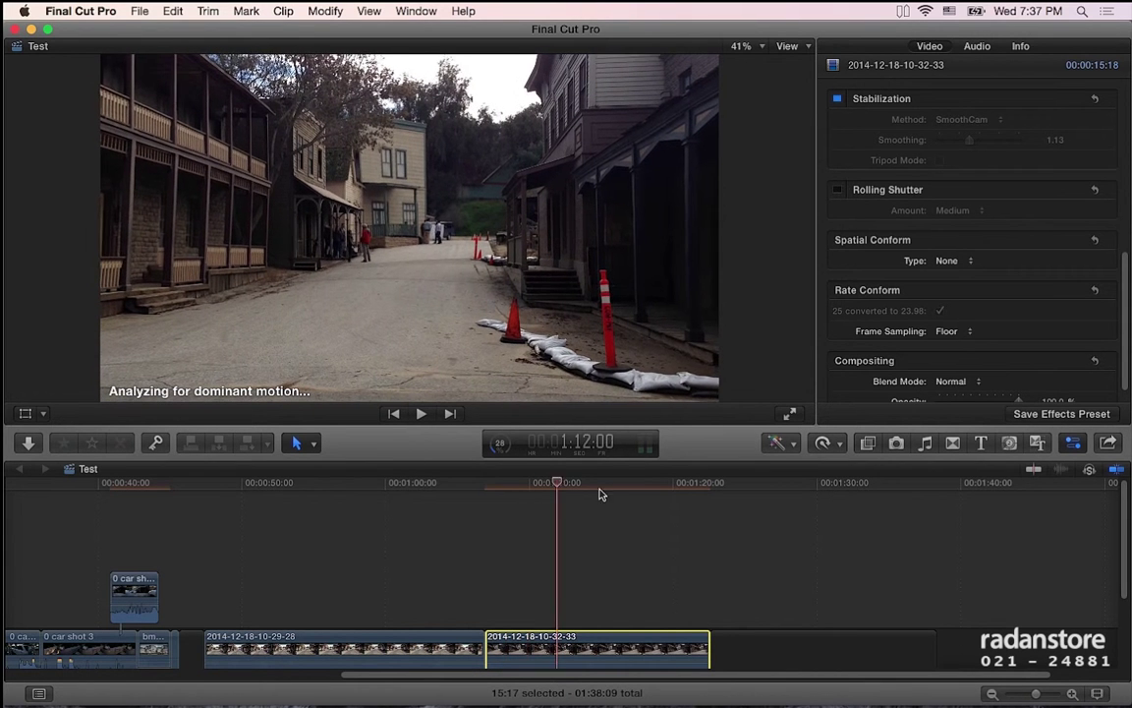
pyautogui.click(510, 503)
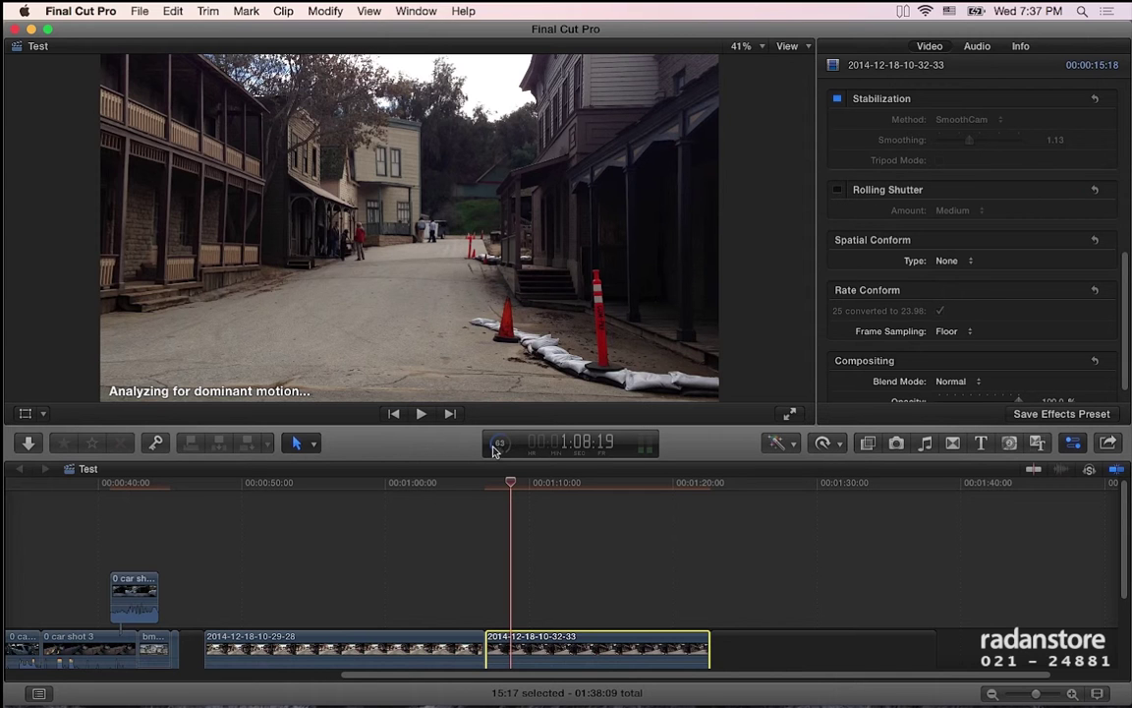
pyautogui.press('super+9')
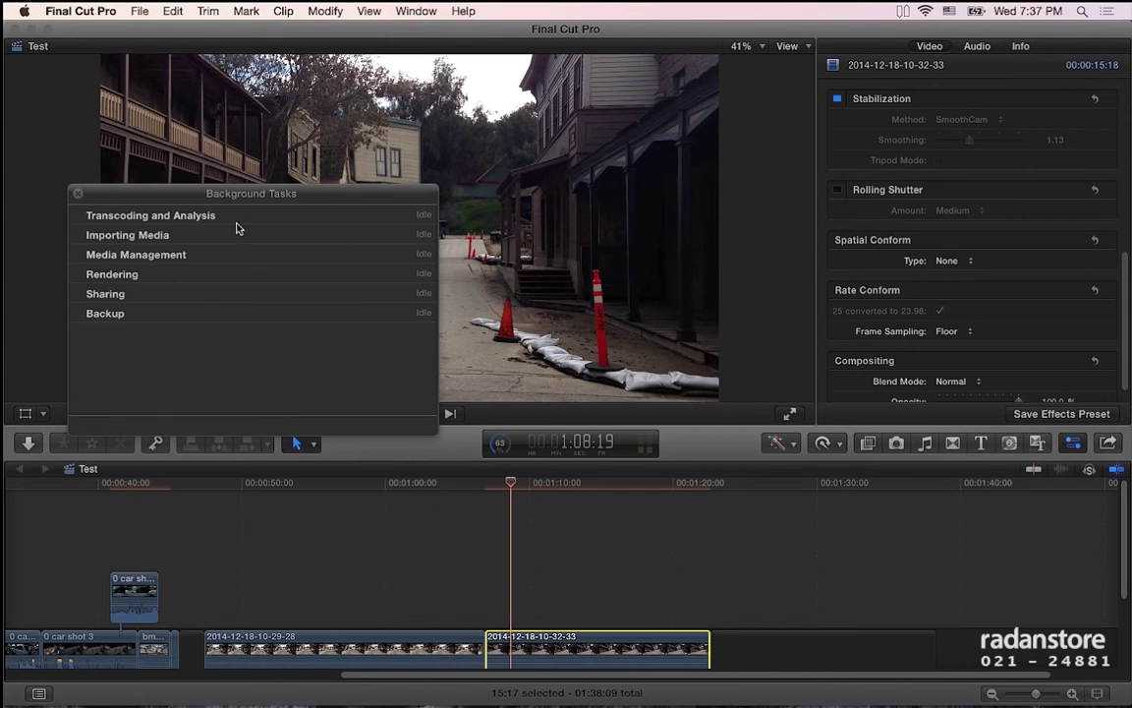
pyautogui.click(220, 357)
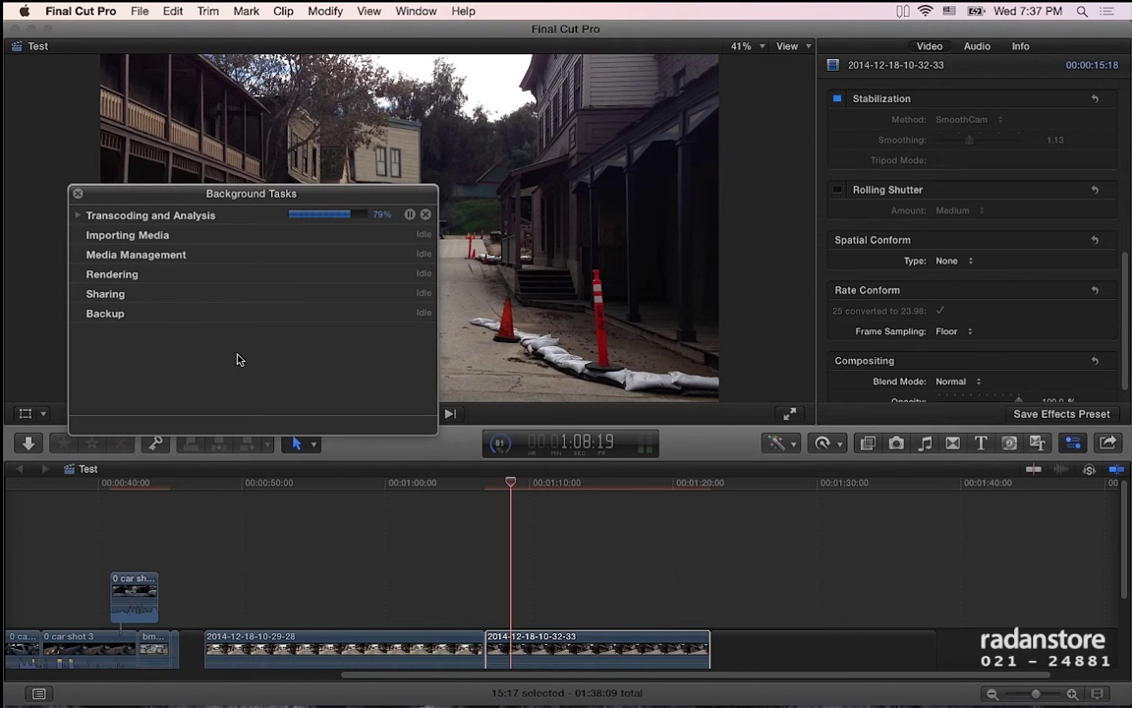
pyautogui.click(78, 215)
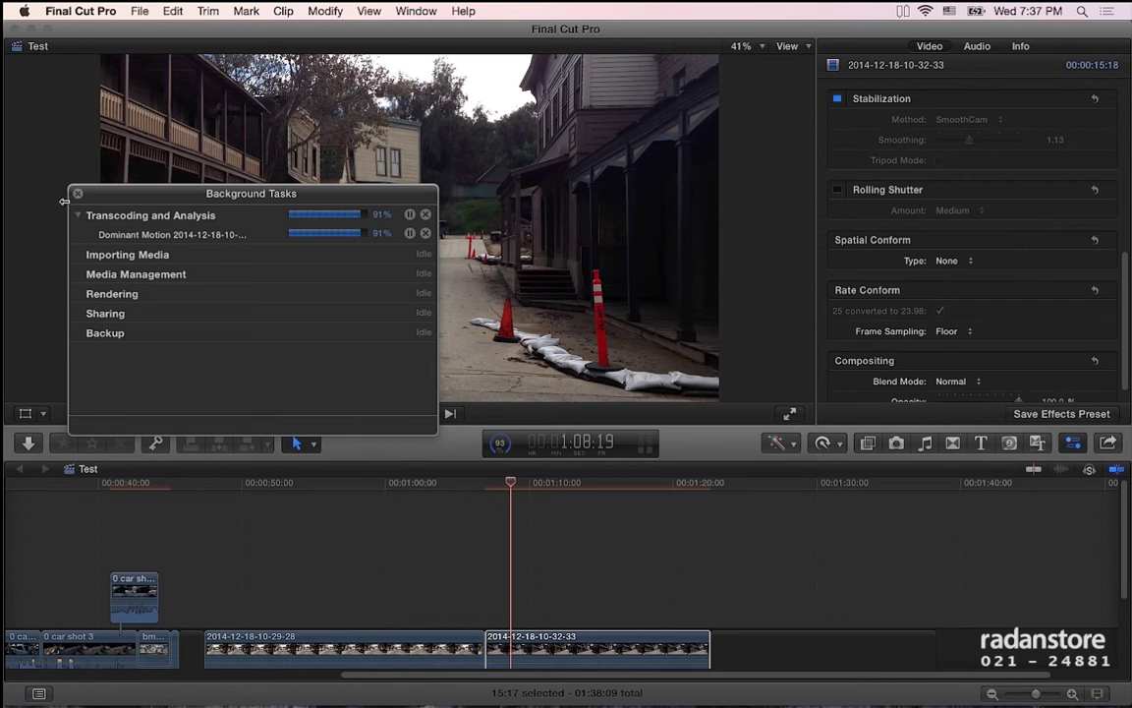
pyautogui.click(78, 193)
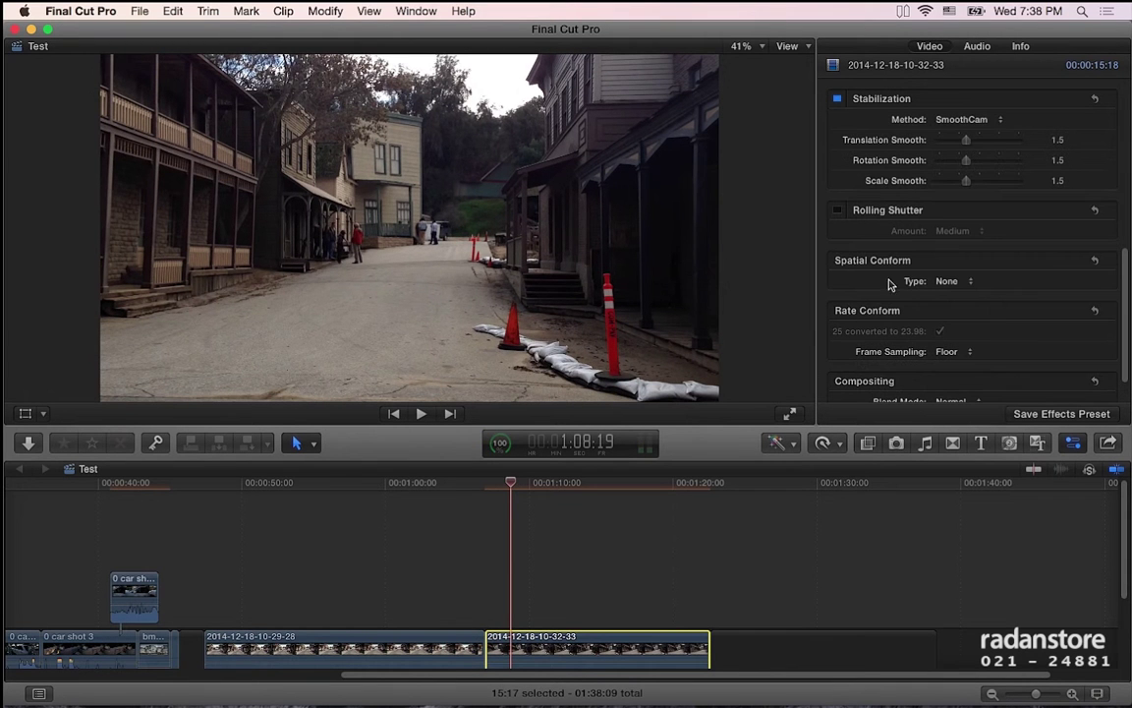
# Raise SmoothCam smoothing to Translation 2.52, Rotation 1.99 and Scale 2.16.
pyautogui.moveTo(511, 483)
pyautogui.mouseDown()
pyautogui.moveTo(591, 499)
pyautogui.moveTo(507, 501)
pyautogui.mouseUp()
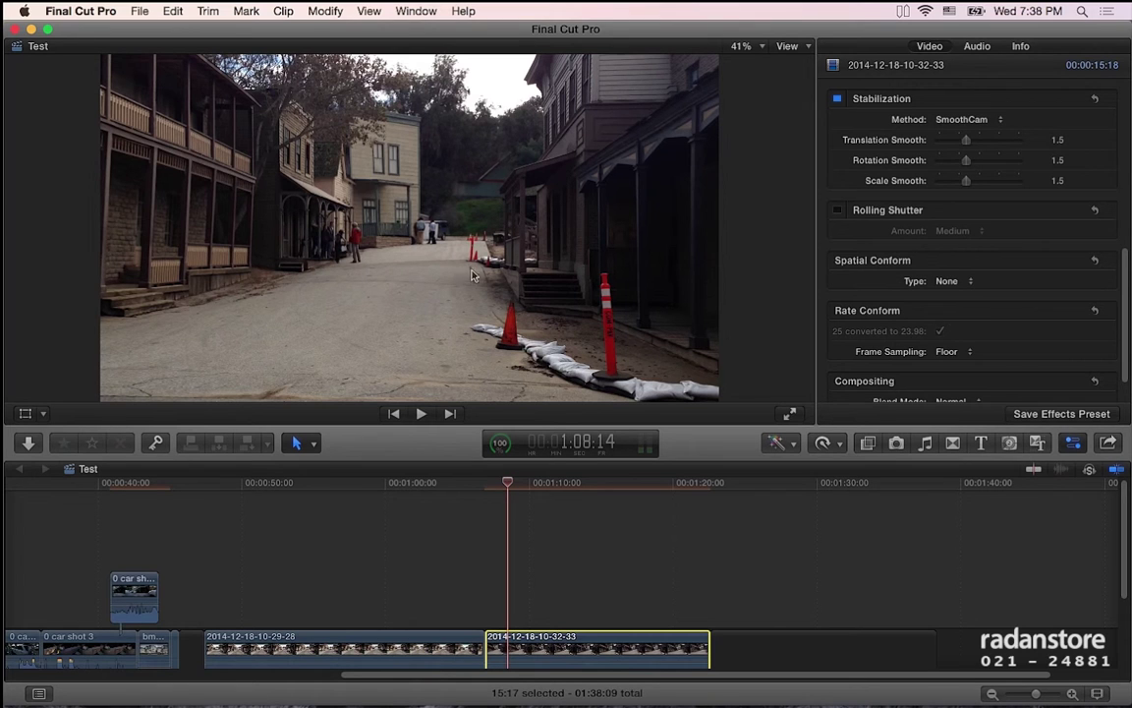
pyautogui.moveTo(969, 162); pyautogui.dragTo(993, 161)
pyautogui.moveTo(979, 147); pyautogui.dragTo(979, 158)
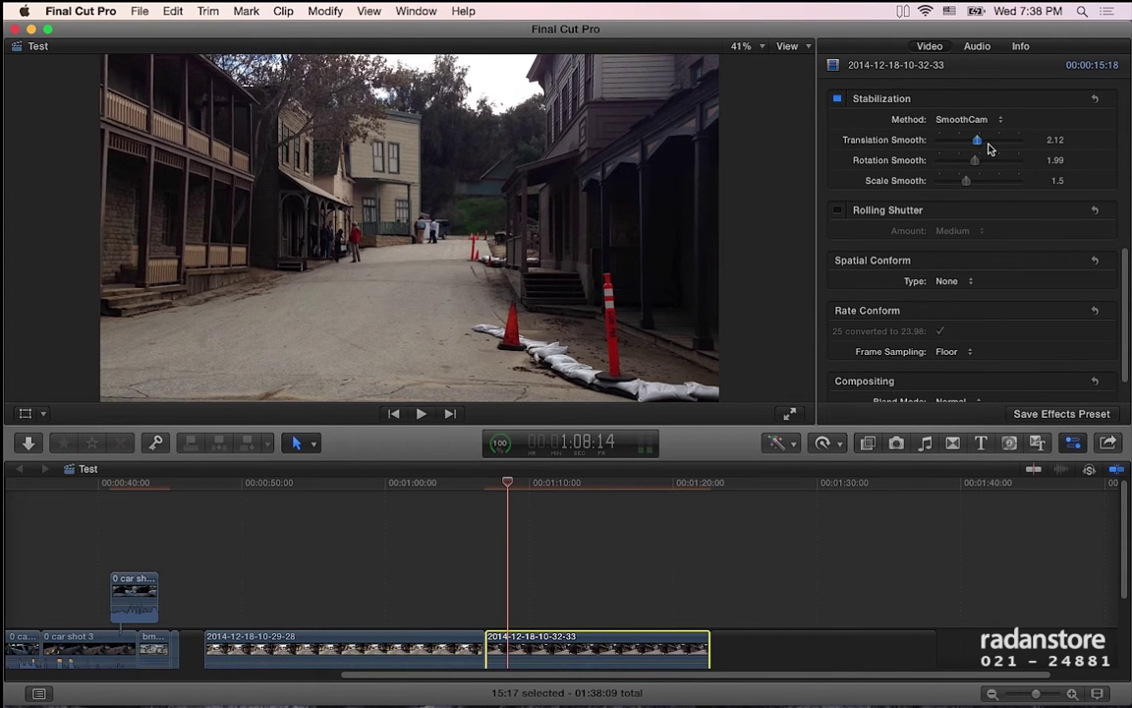
pyautogui.moveTo(971, 184); pyautogui.dragTo(979, 184)
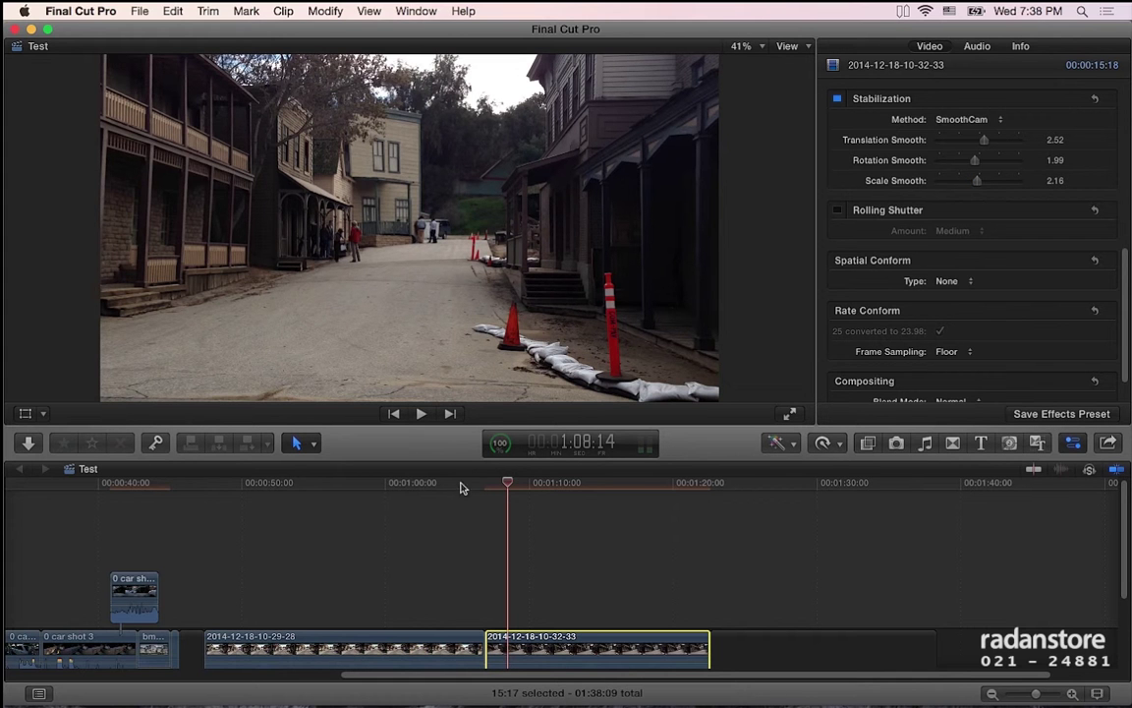
pyautogui.moveTo(506, 484)
pyautogui.mouseDown()
pyautogui.moveTo(614, 506)
pyautogui.moveTo(543, 503)
pyautogui.mouseUp()
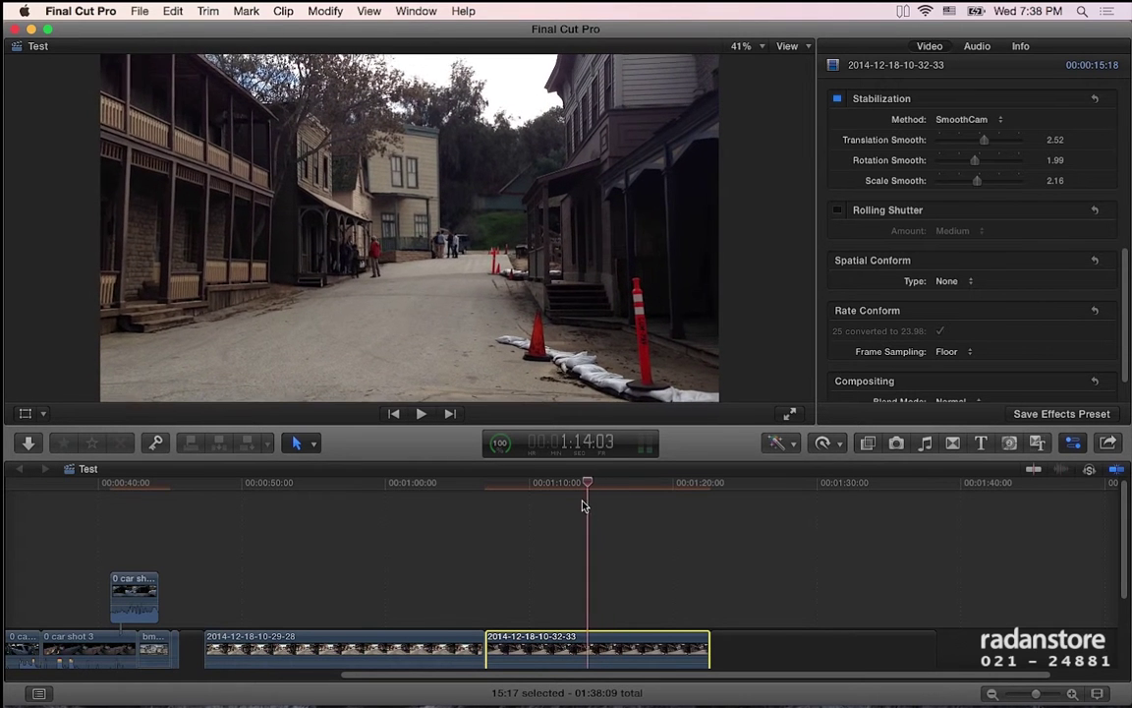
# Cycle the stabilization method through InertiaCam and Automatic, ending on InertiaCam.
pyautogui.click(961, 119)
pyautogui.click(962, 121)
pyautogui.click(961, 120)
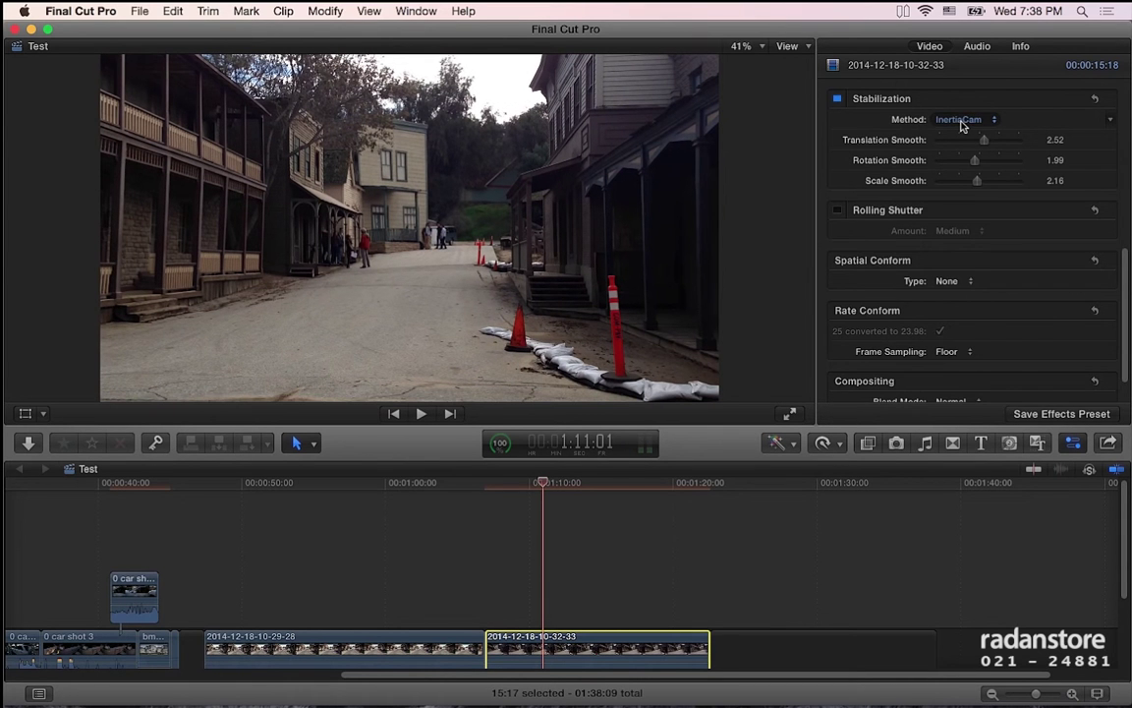
pyautogui.click(962, 103)
pyautogui.moveTo(543, 483)
pyautogui.mouseDown()
pyautogui.moveTo(498, 487)
pyautogui.moveTo(604, 492)
pyautogui.mouseUp()
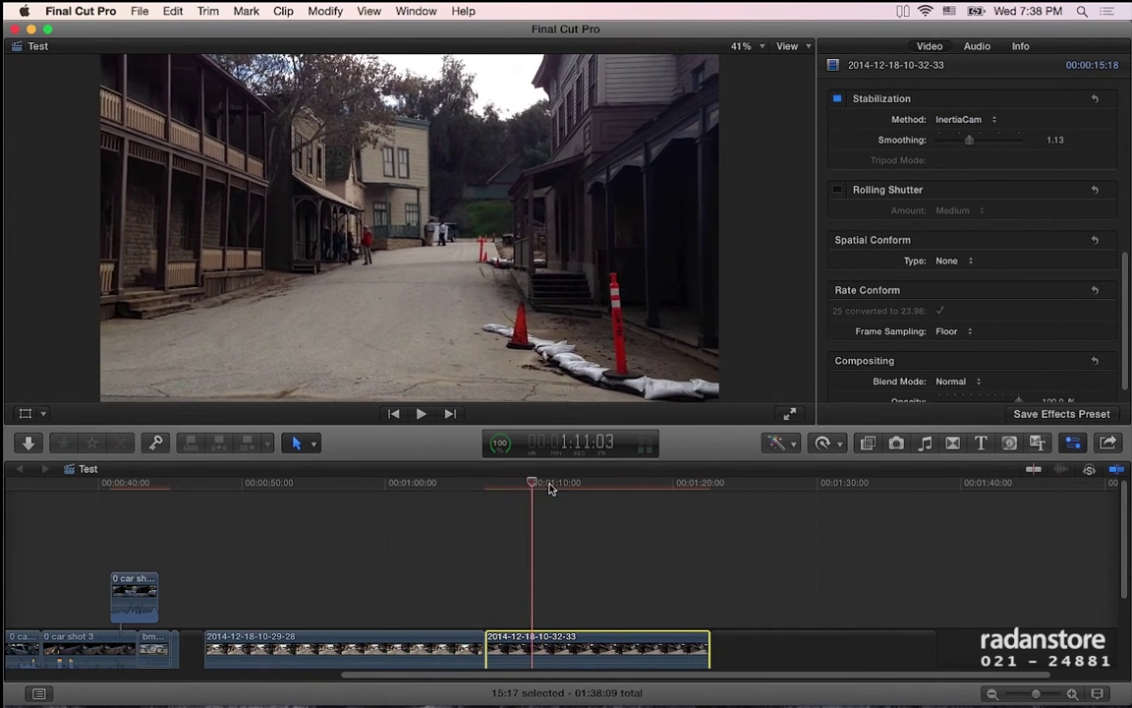
pyautogui.click(971, 119)
pyautogui.click(975, 110)
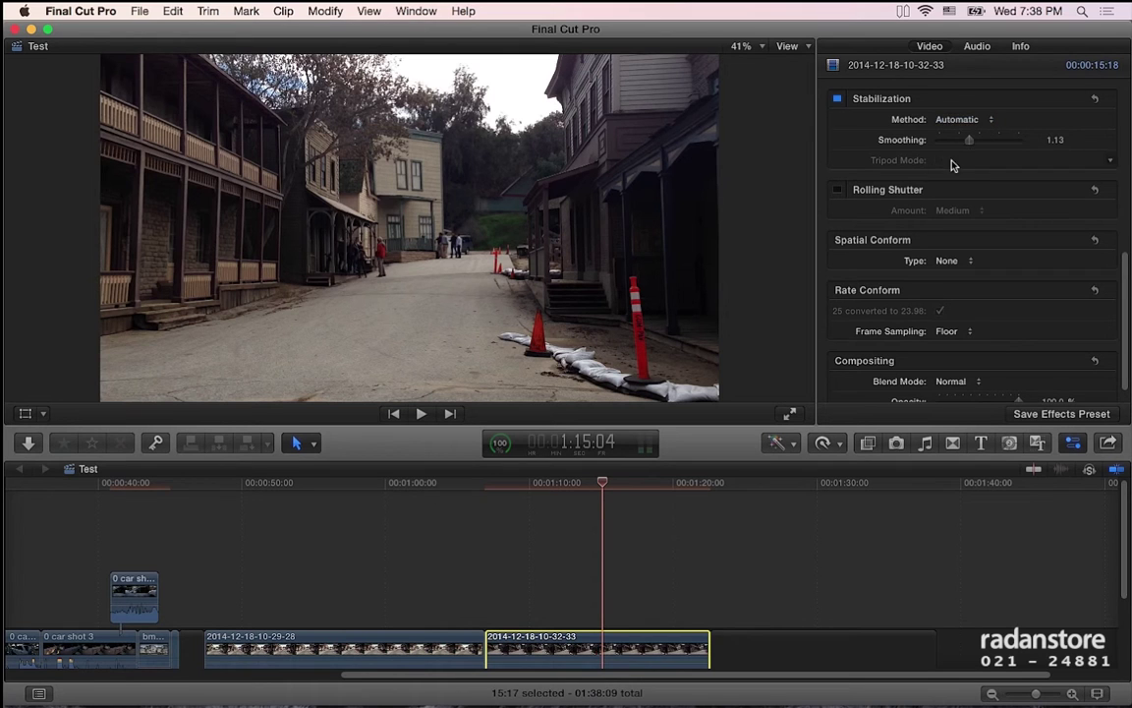
pyautogui.click(969, 120)
pyautogui.click(964, 130)
# Switch the clip's stabilization method back to Automatic.
pyautogui.click(960, 119)
pyautogui.click(959, 120)
pyautogui.click(959, 120)
pyautogui.click(863, 106)
# Show the media browser and open the Shadows event in the top library.
pyautogui.click(415, 11)
pyautogui.click(462, 119)
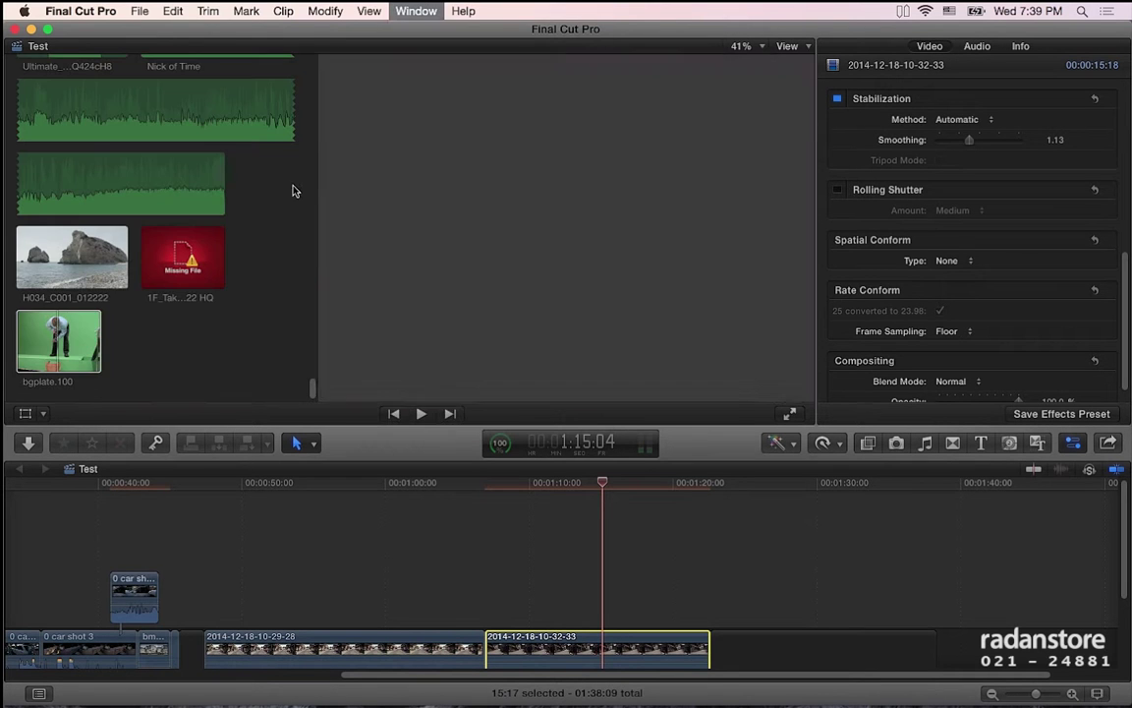
pyautogui.click(29, 414)
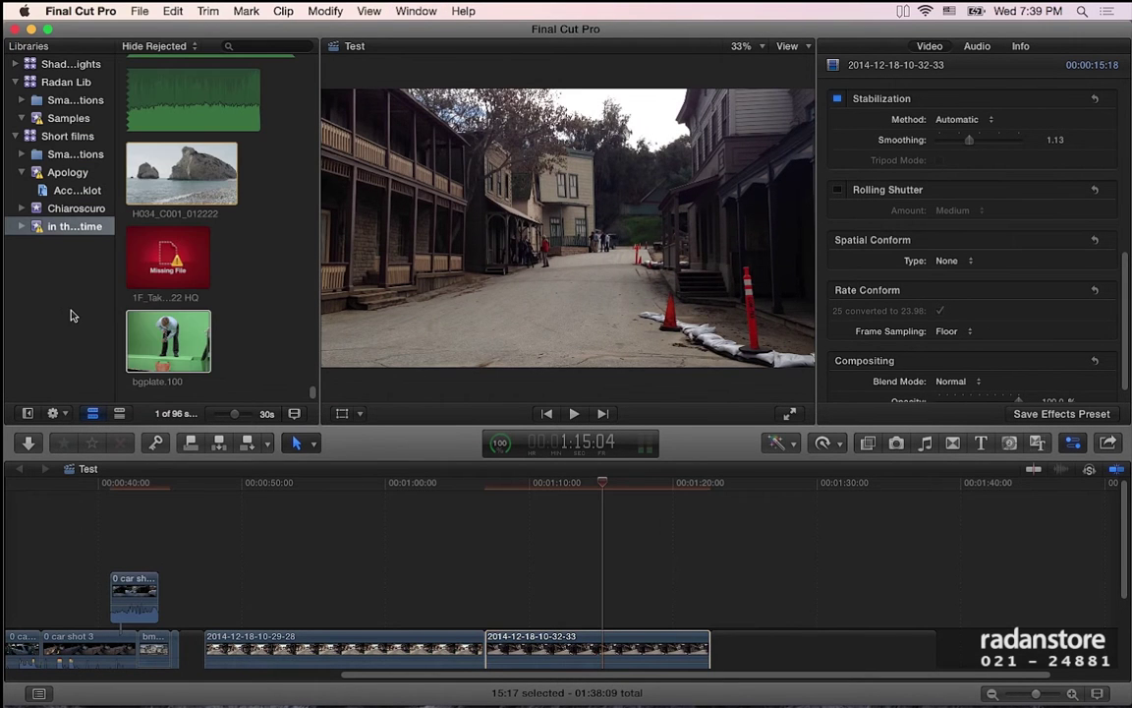
pyautogui.click(15, 82)
pyautogui.click(14, 66)
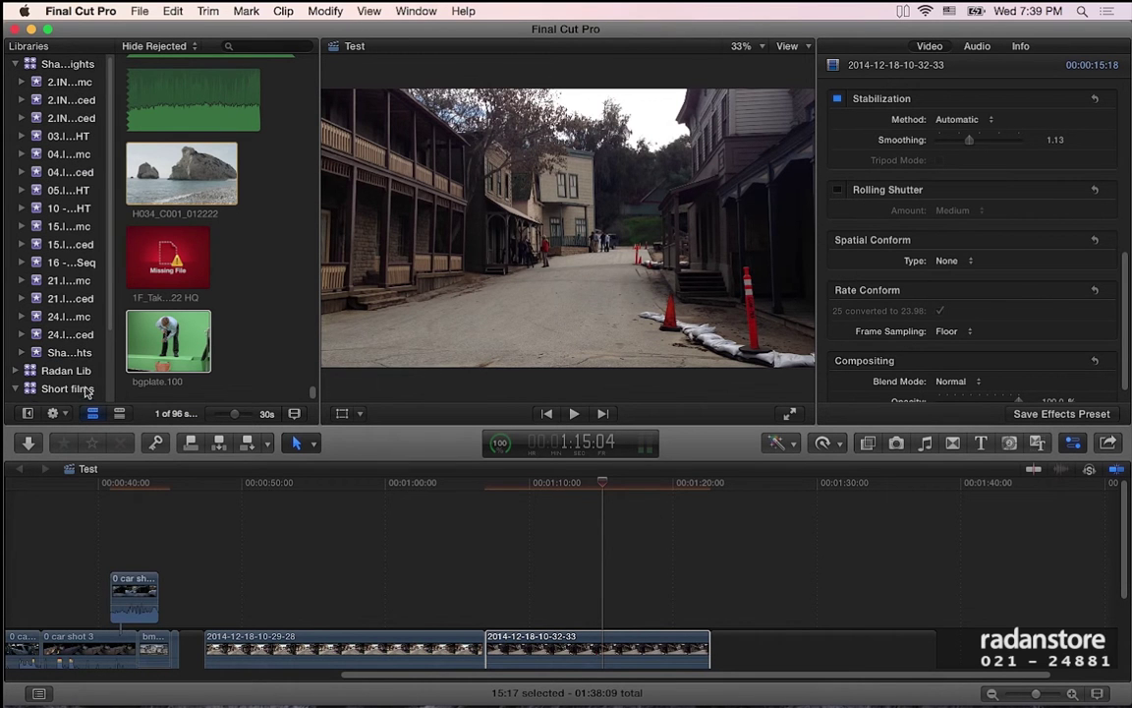
pyautogui.click(84, 353)
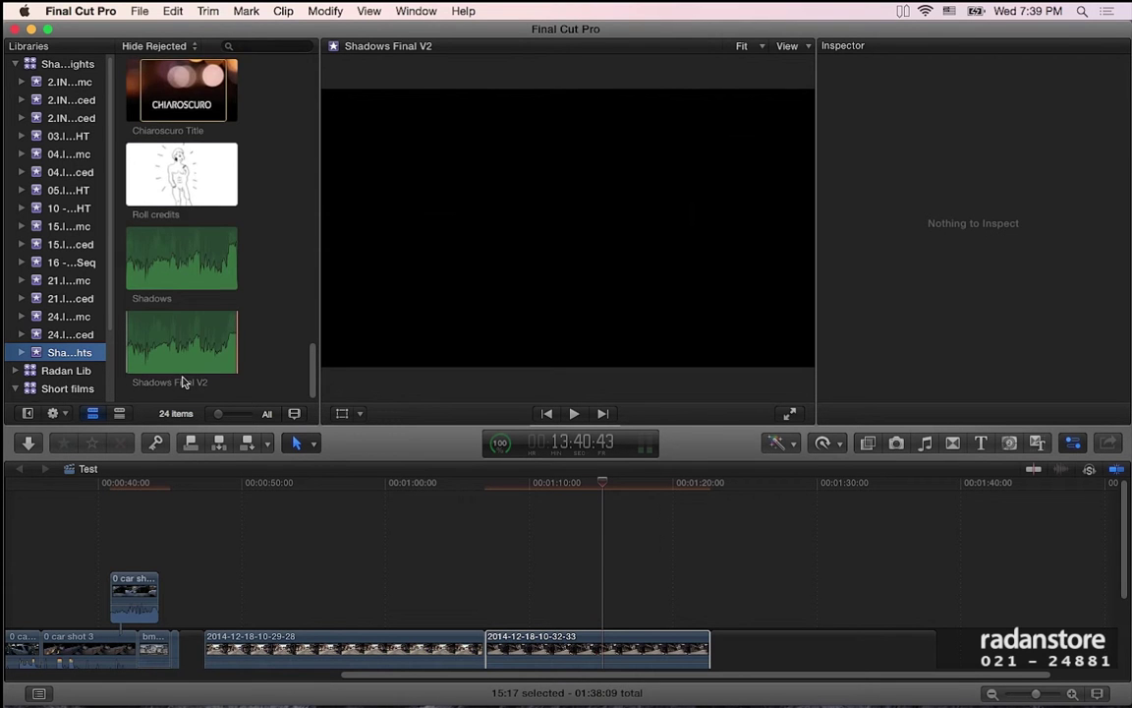
# Scroll the event browser to the ASSEMBLY V4, V5 and 6 Color correction projects.
pyautogui.scroll(3, 182, 381)
pyautogui.scroll(3, 182, 381)
pyautogui.scroll(3, 182, 381)
pyautogui.scroll(3, 182, 382)
pyautogui.scroll(3, 182, 381)
pyautogui.scroll(3, 182, 381)
pyautogui.scroll(2, 182, 381)
pyautogui.scroll(-2, 182, 381)
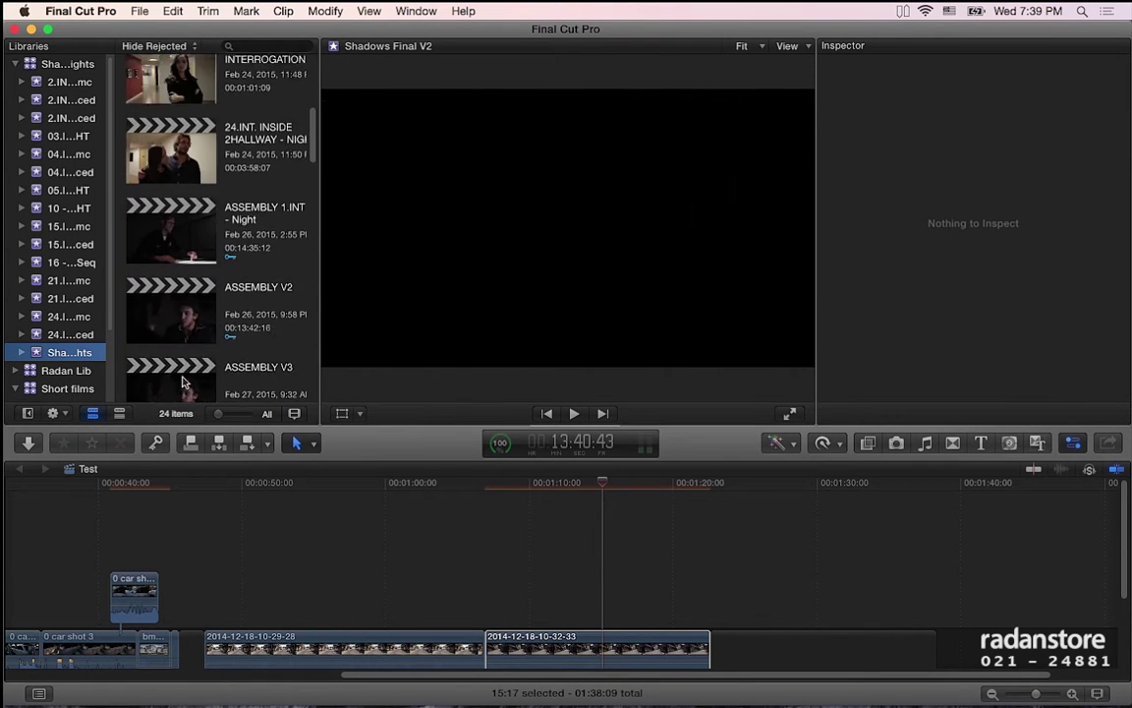
pyautogui.scroll(-5, 182, 381)
pyautogui.scroll(1, 182, 379)
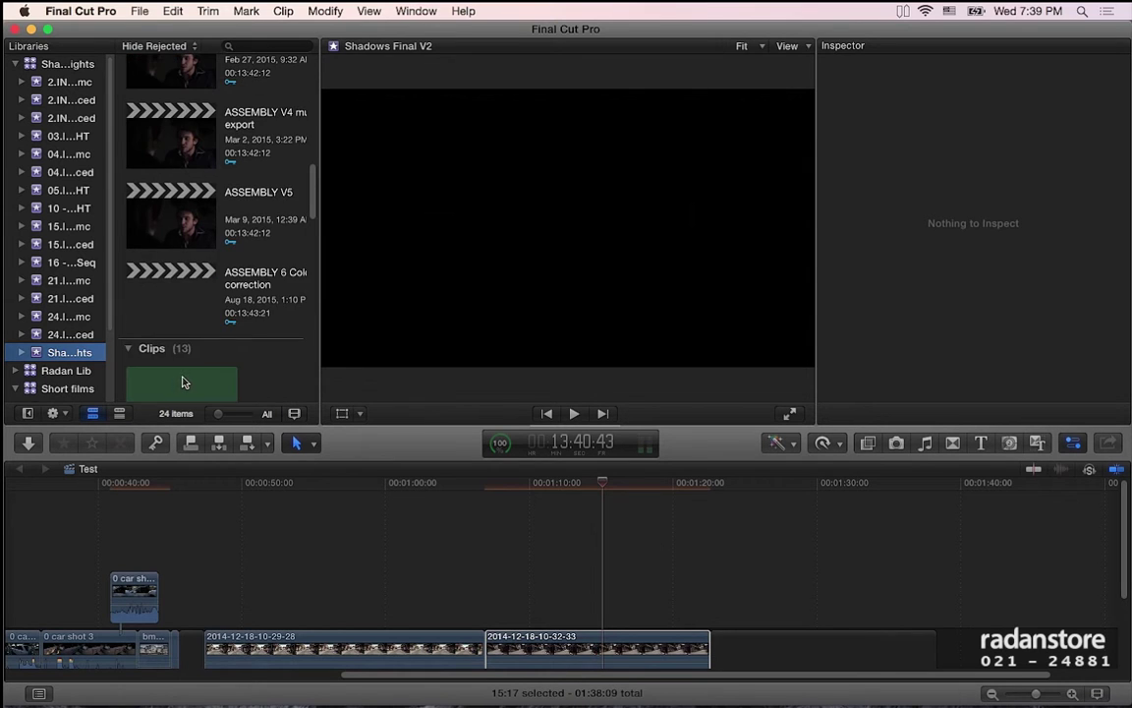
# Open ASSEMBLY 6 Color correction, skim to about 4:50 and select the short night clip.
pyautogui.doubleClick(190, 275)
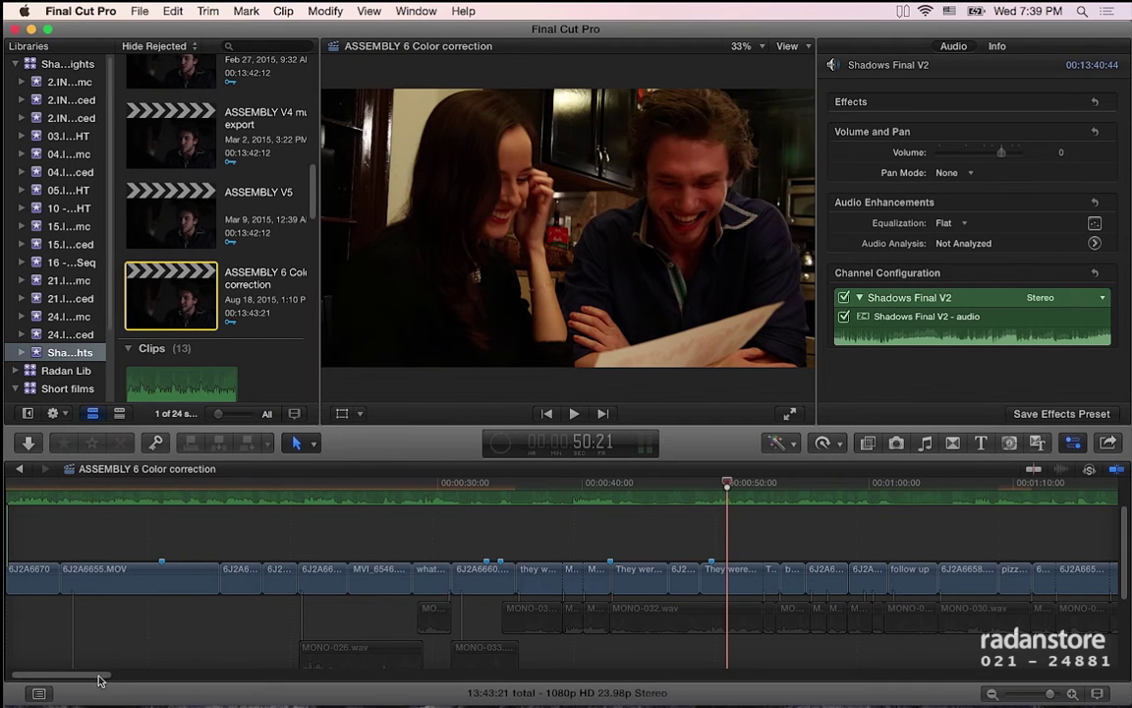
pyautogui.moveTo(88, 676); pyautogui.dragTo(202, 675)
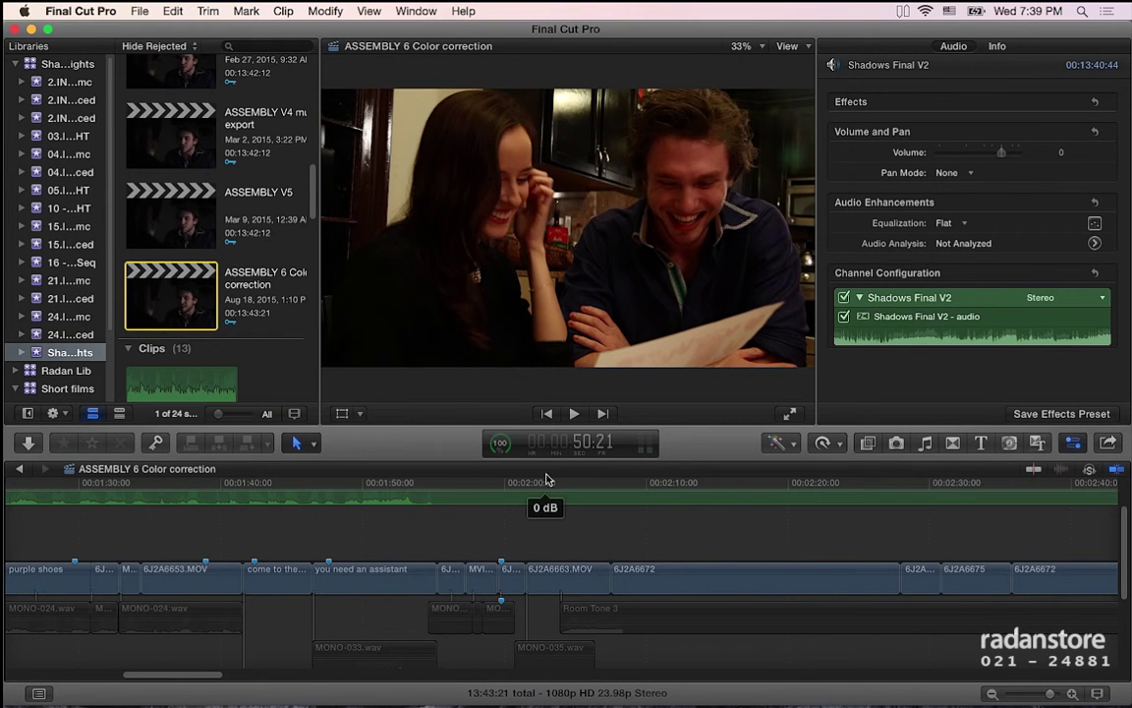
pyautogui.click(545, 483)
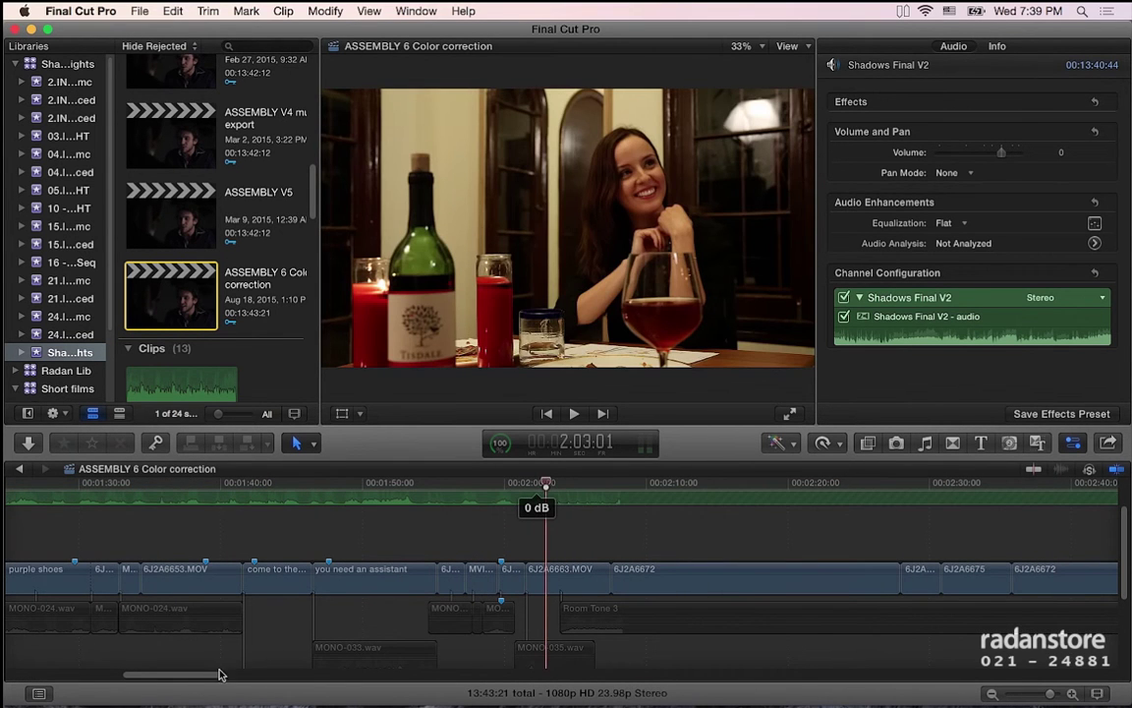
pyautogui.moveTo(214, 676); pyautogui.dragTo(418, 673)
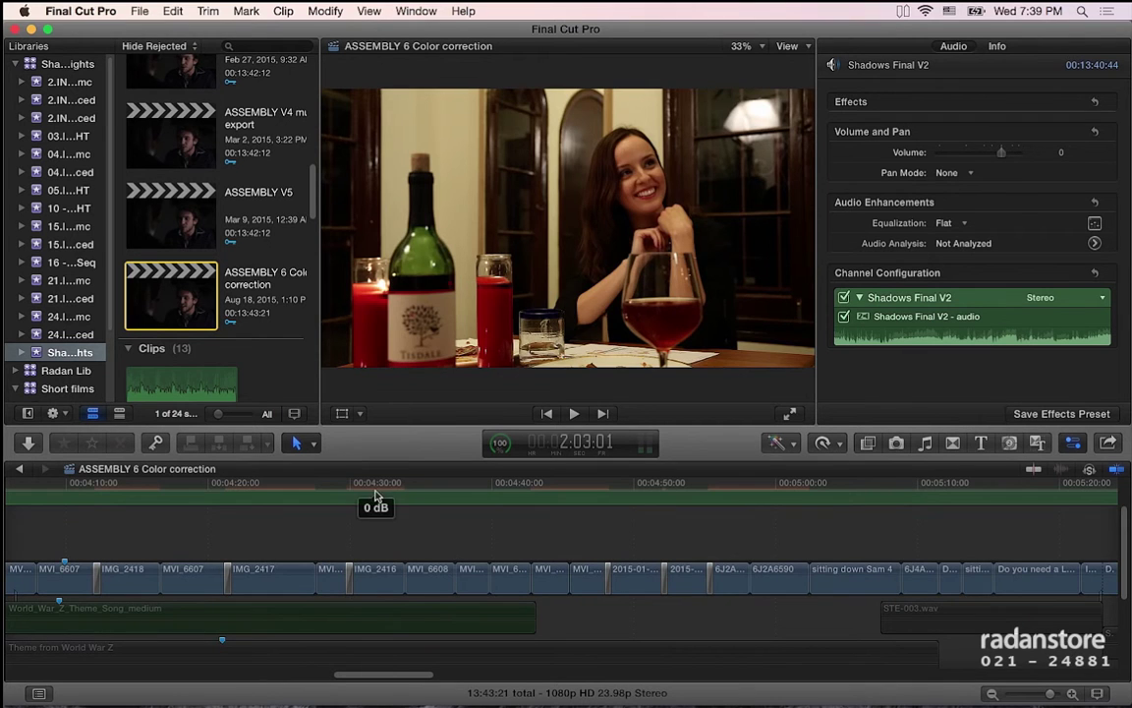
pyautogui.click(391, 485)
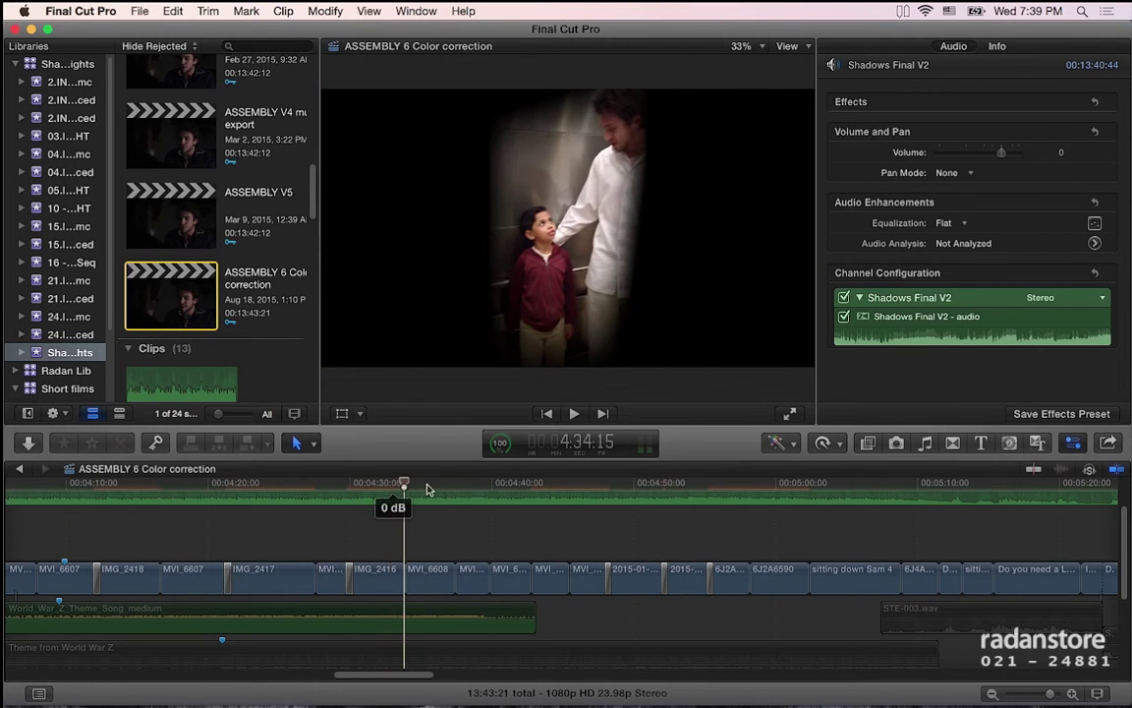
pyautogui.click(262, 484)
pyautogui.moveTo(252, 502)
pyautogui.mouseDown()
pyautogui.moveTo(656, 492)
pyautogui.moveTo(504, 503)
pyautogui.mouseUp()
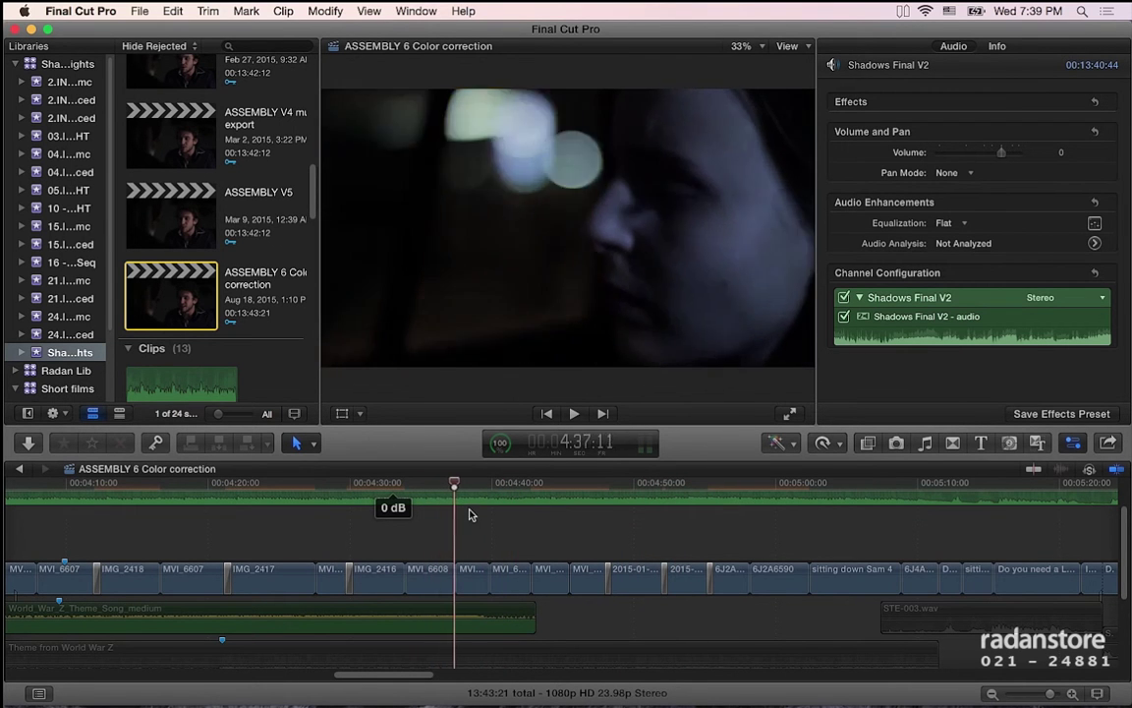
pyautogui.click(469, 575)
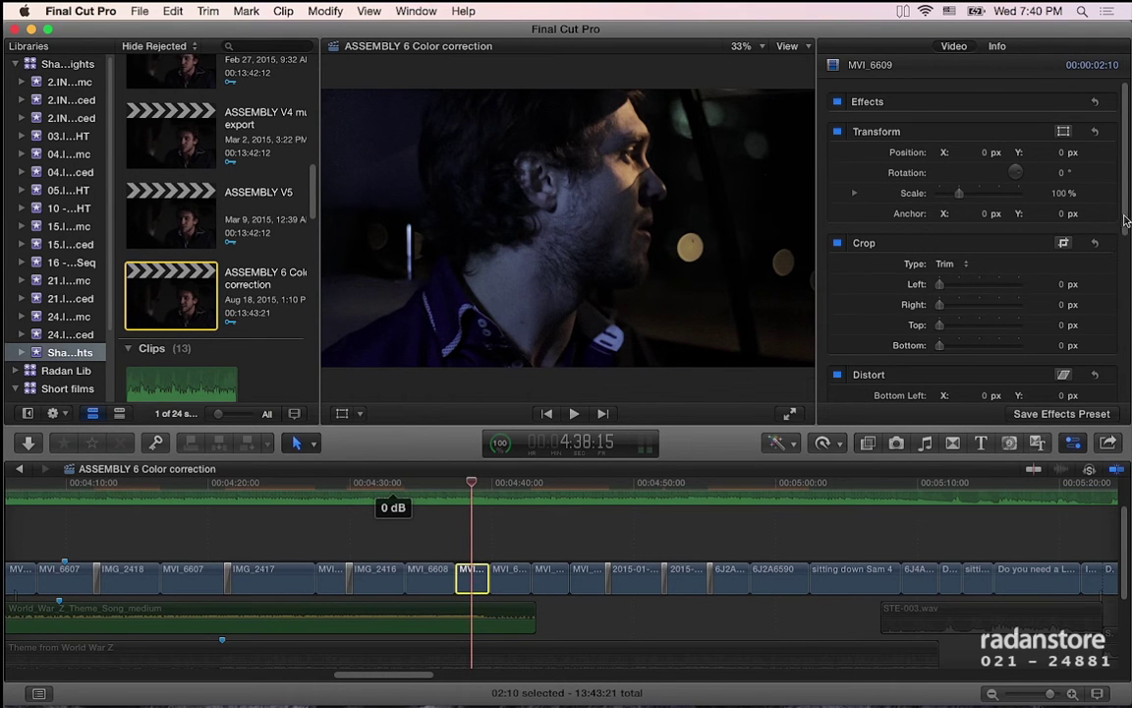
# Turn on stabilization for night clip MVI_6609 and play back the stabilized result.
pyautogui.scroll(-2, 1014, 202)
pyautogui.scroll(-3, 1117, 337)
pyautogui.scroll(-3, 1117, 337)
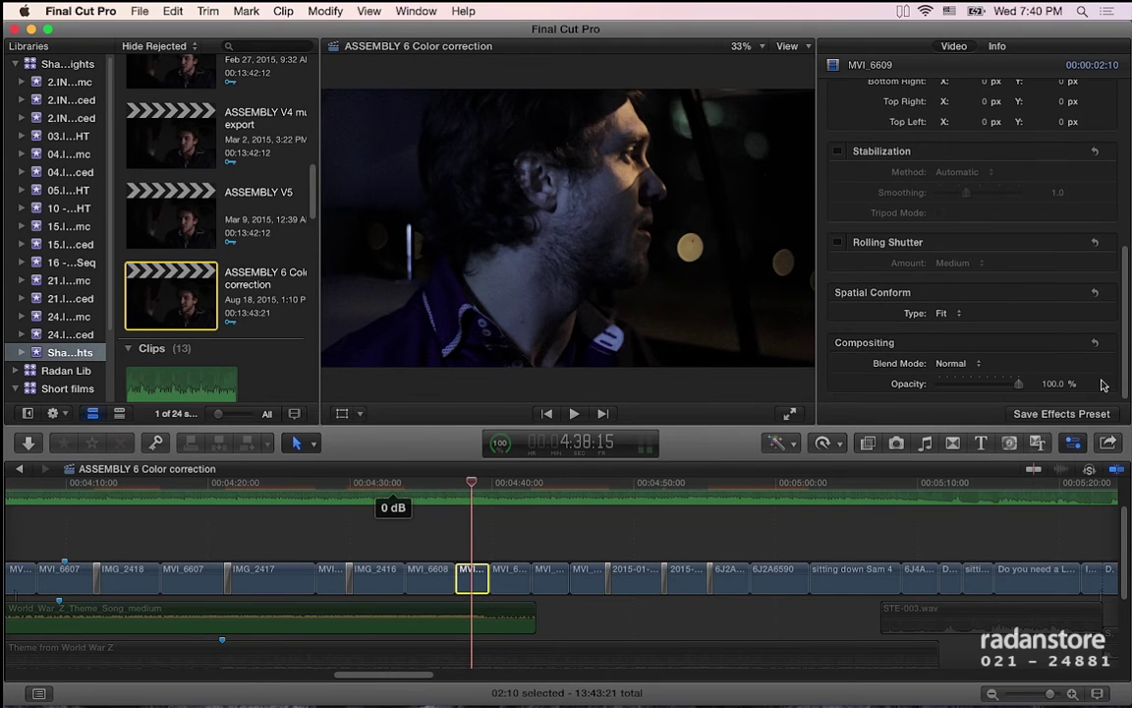
pyautogui.moveTo(470, 488); pyautogui.dragTo(456, 489)
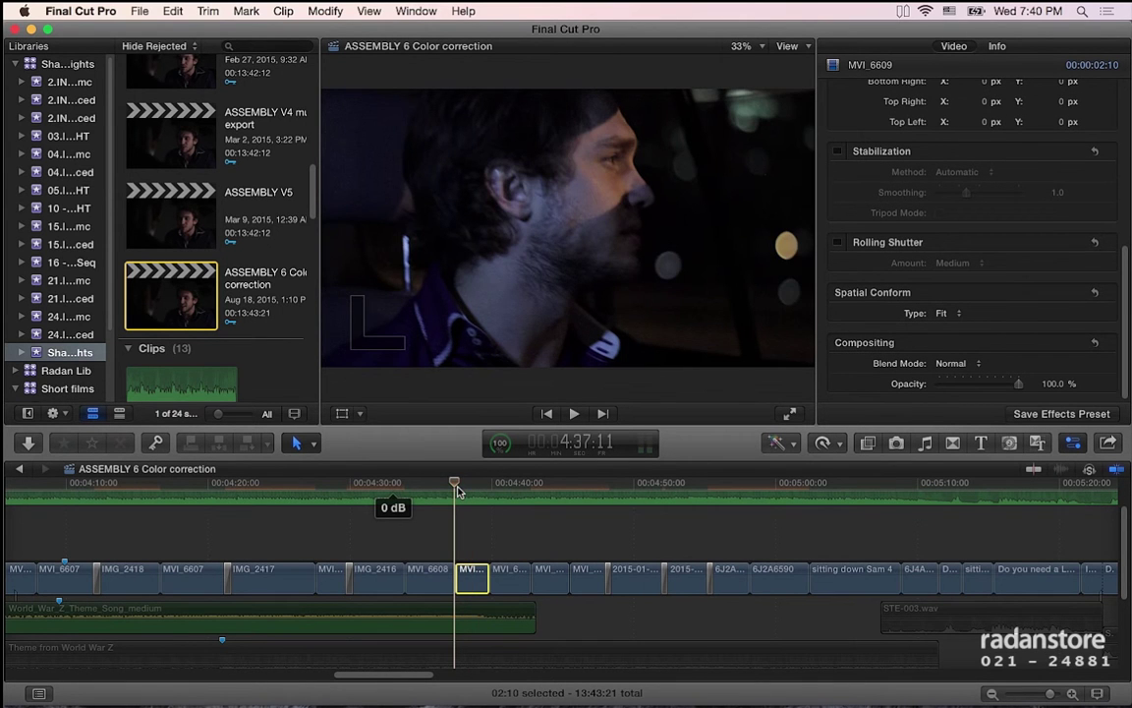
pyautogui.press('space')
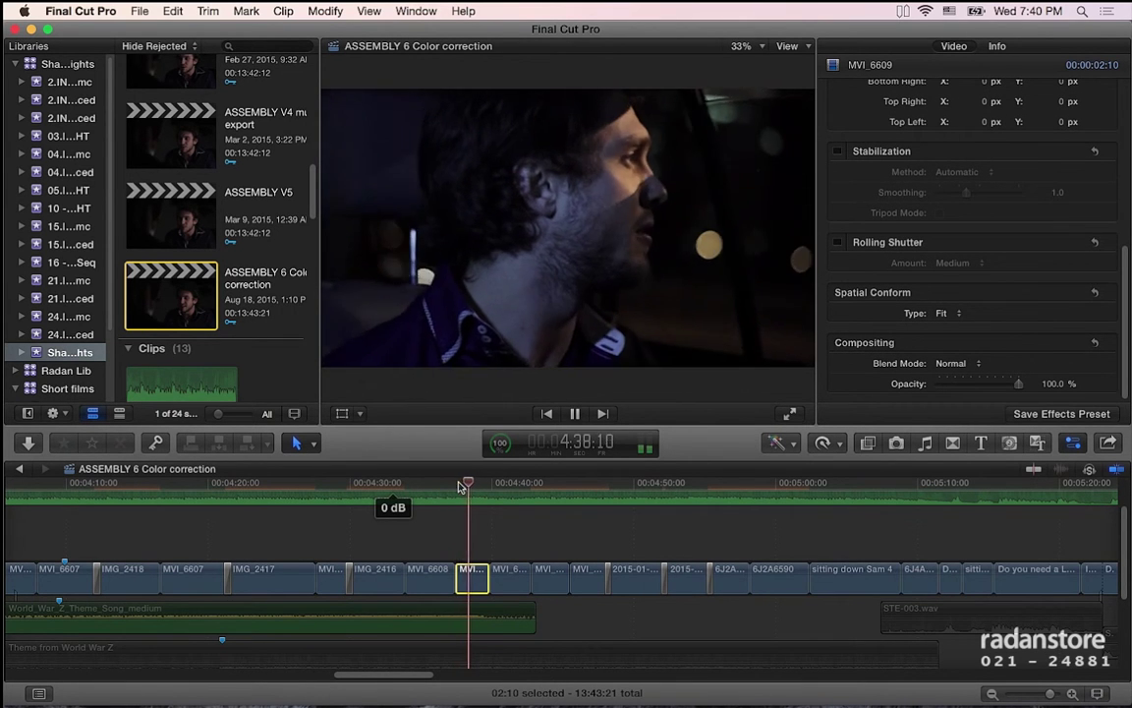
pyautogui.click(837, 152)
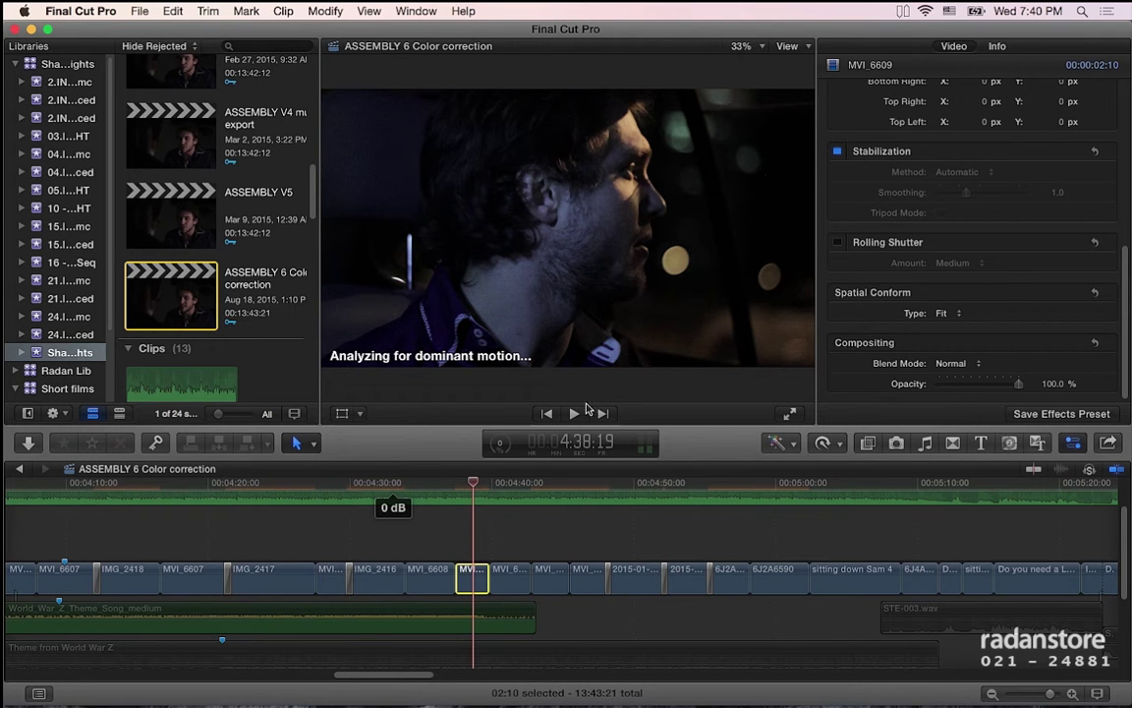
pyautogui.click(465, 485)
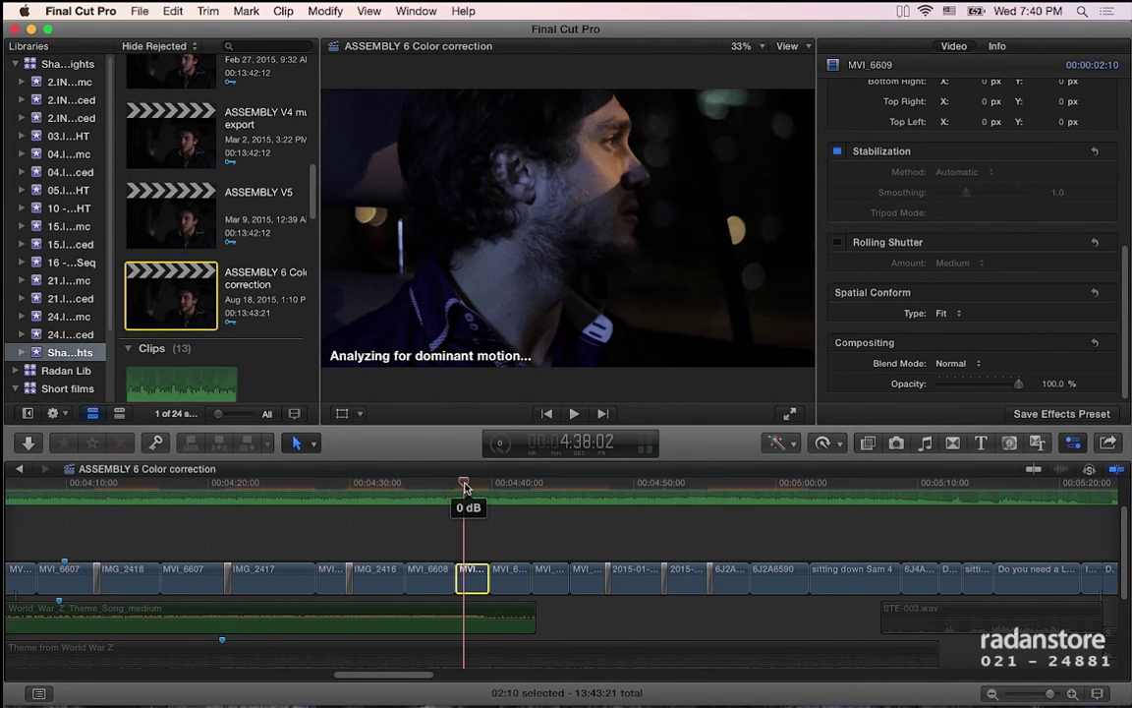
pyautogui.press('space')
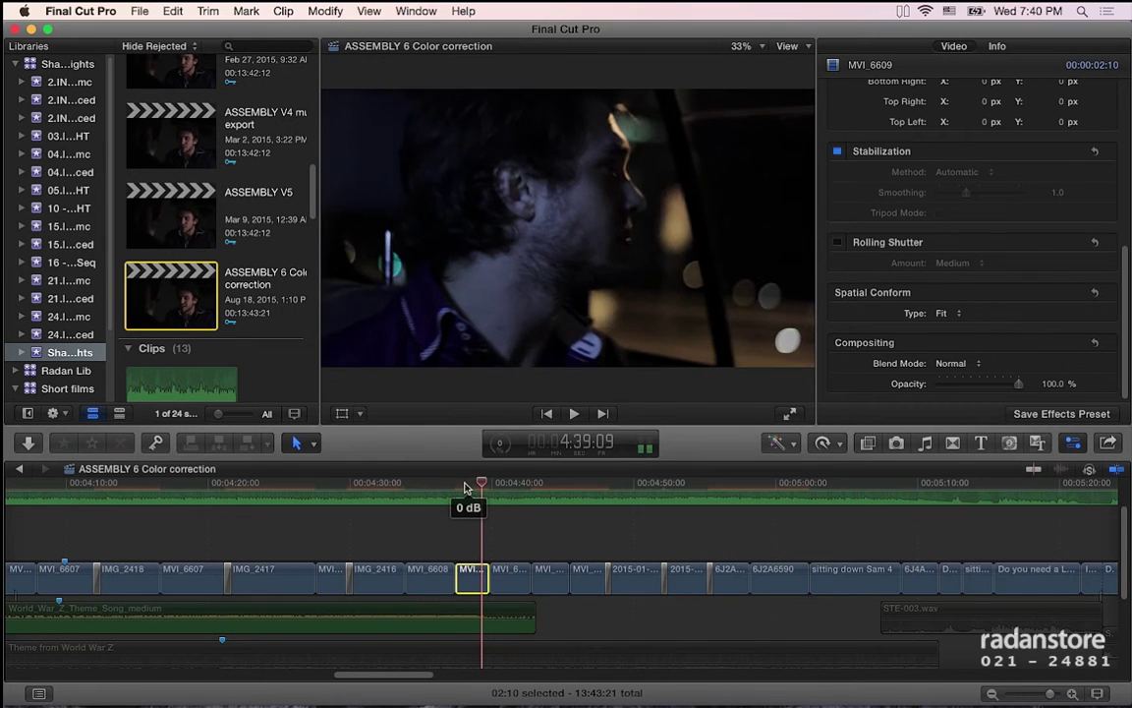
pyautogui.press('space')
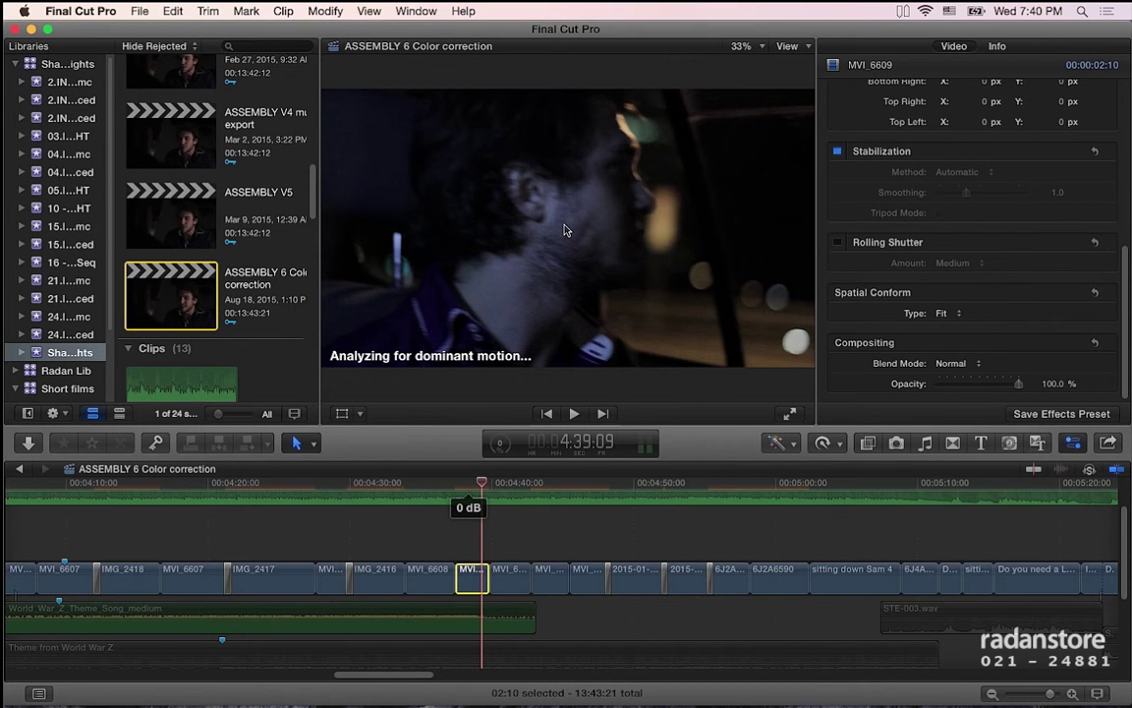
pyautogui.click(18, 469)
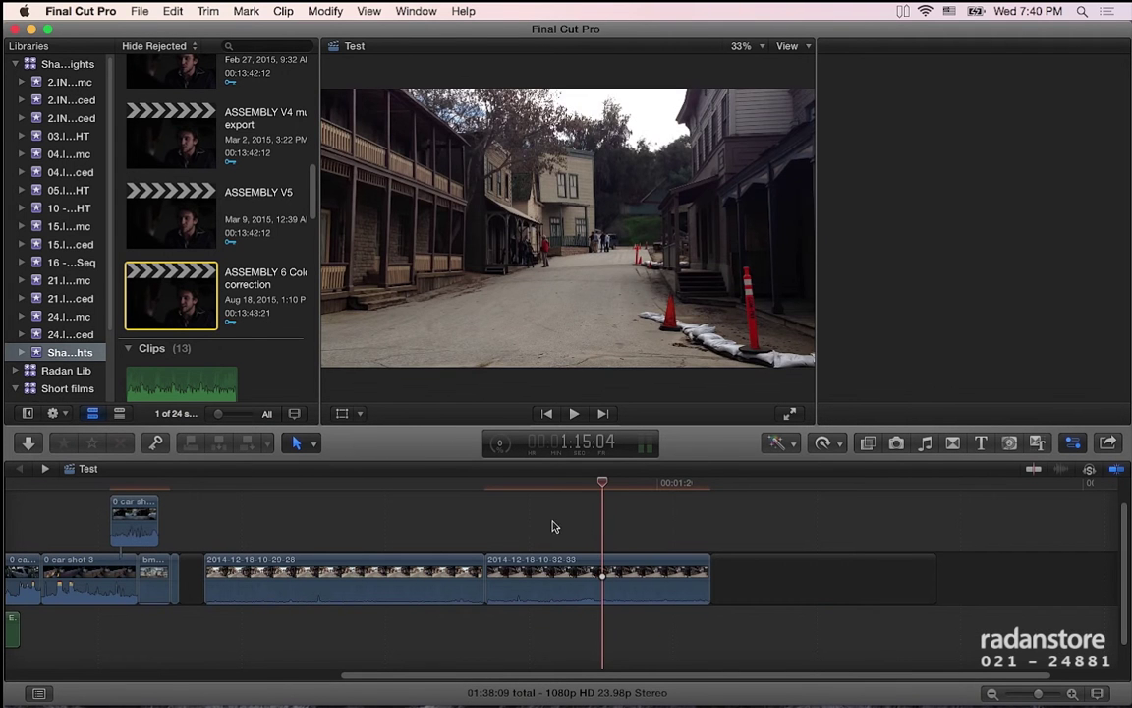
pyautogui.press('super+4')
pyautogui.click(458, 488)
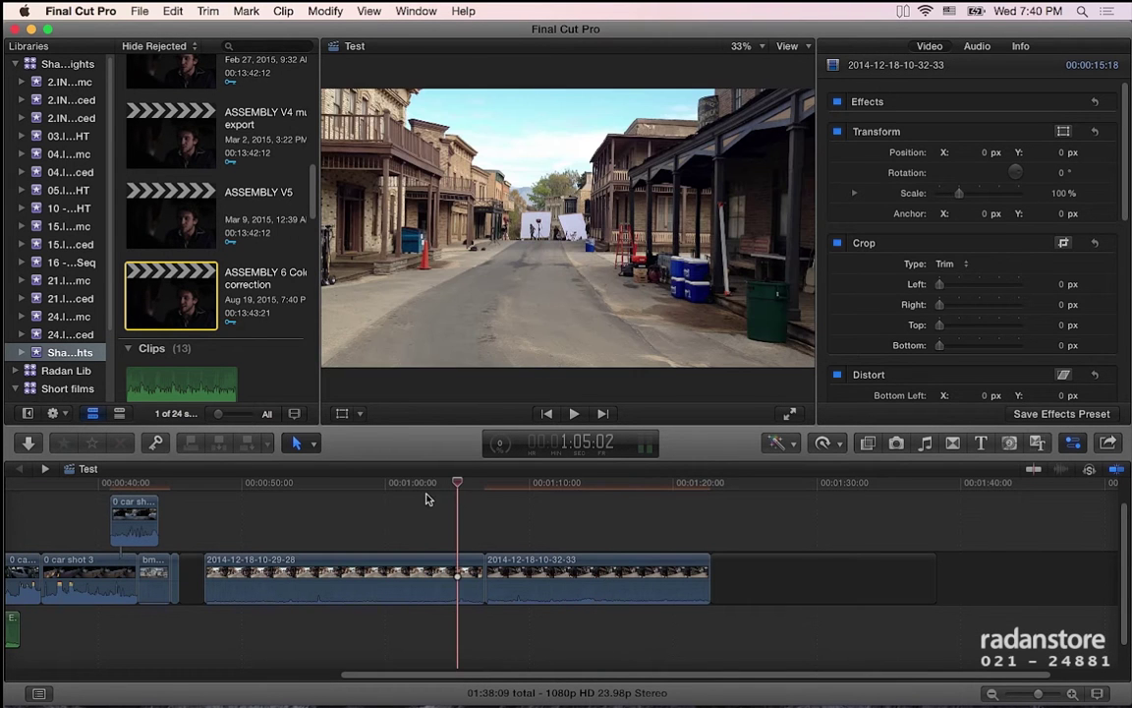
pyautogui.click(386, 500)
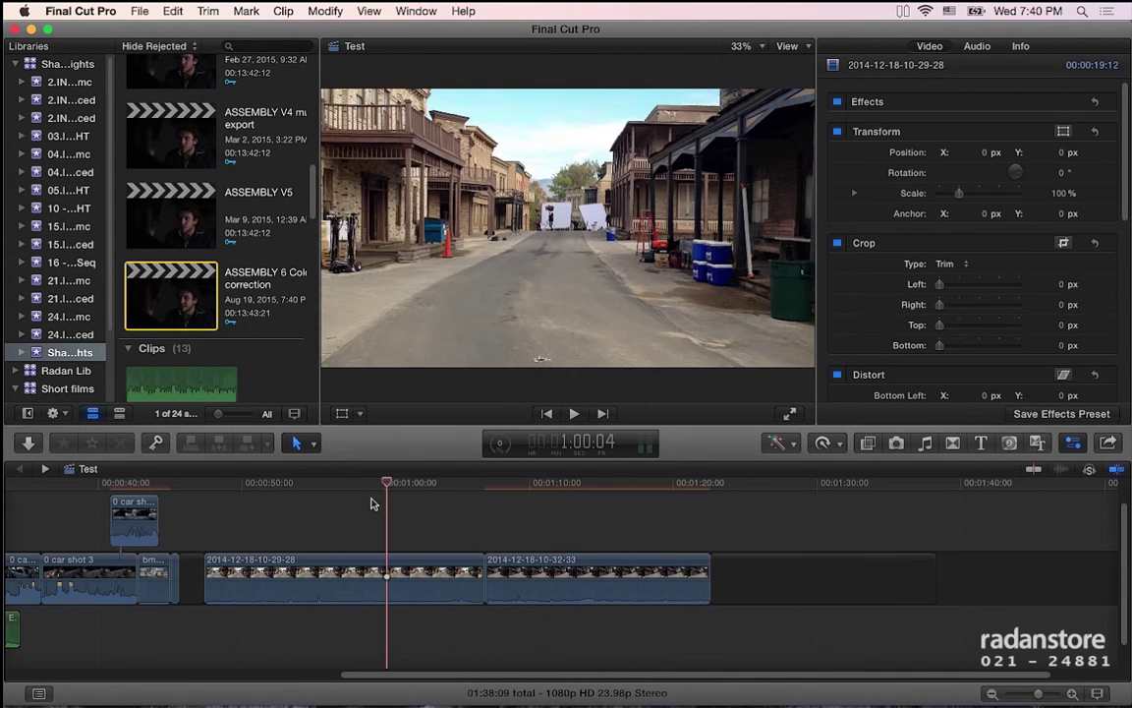
pyautogui.click(295, 491)
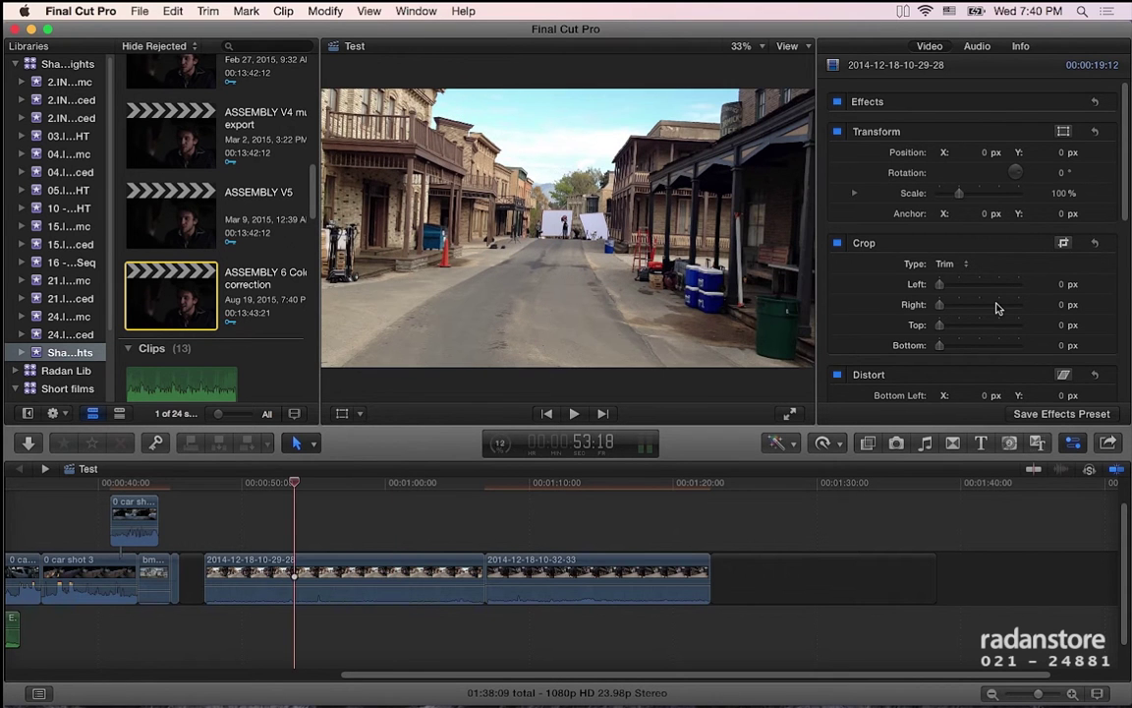
pyautogui.scroll(-10, 996, 309)
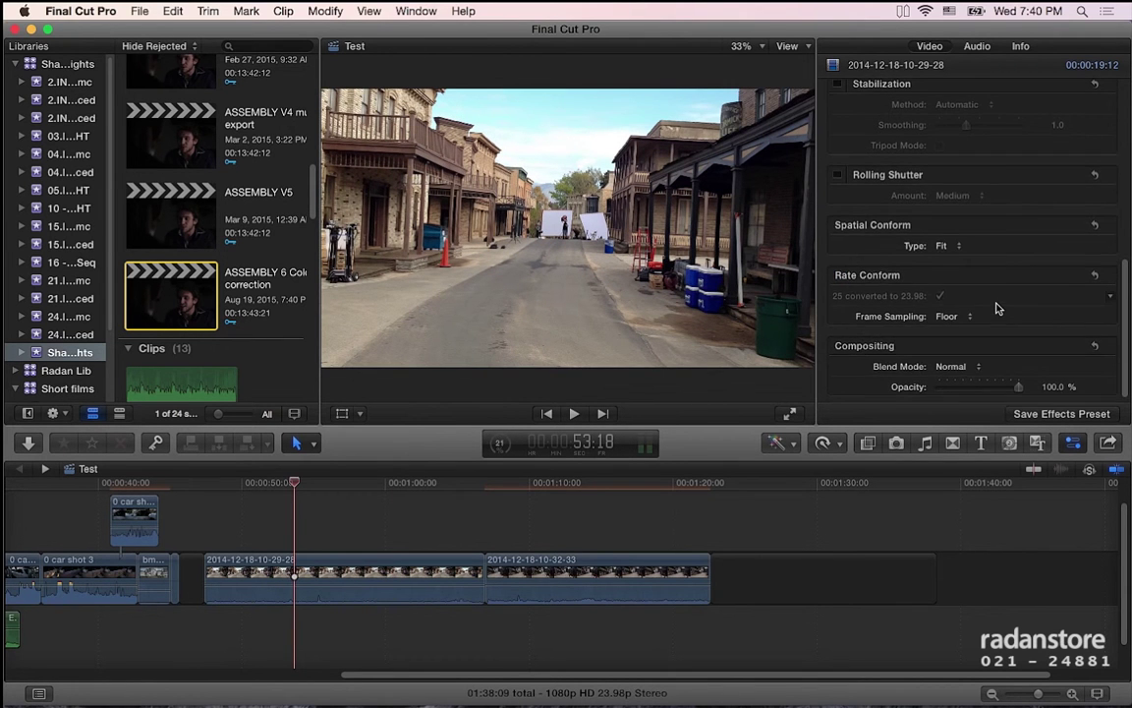
pyautogui.scroll(1, 996, 309)
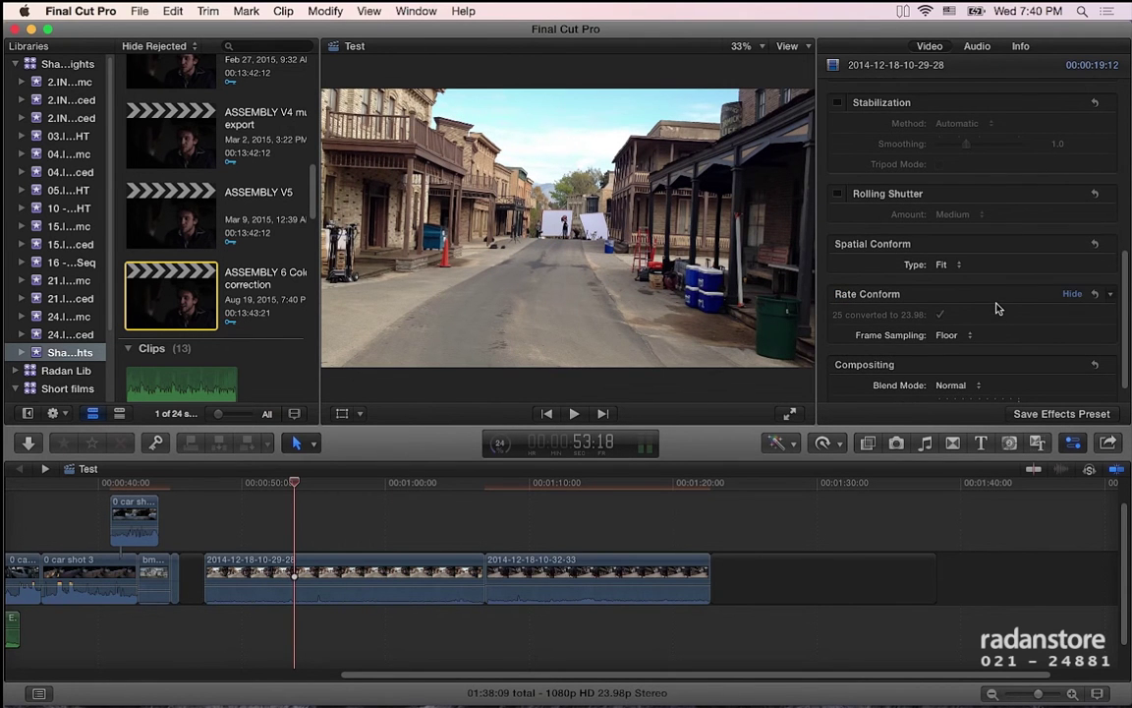
pyautogui.click(838, 194)
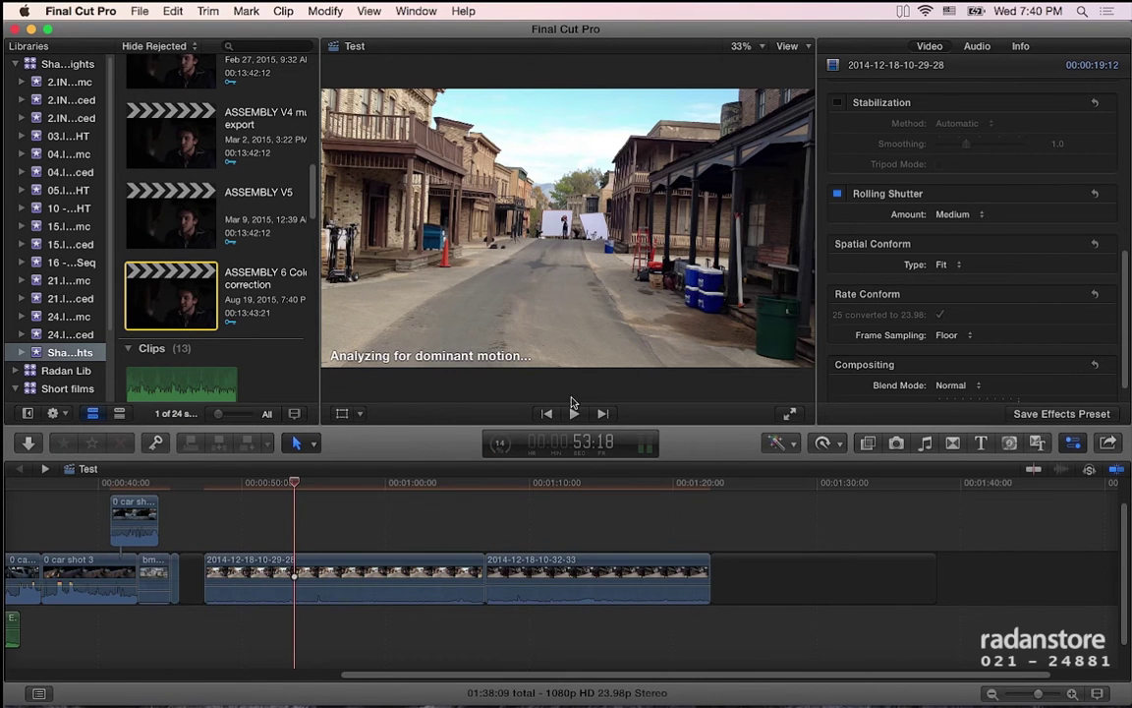
pyautogui.click(280, 566)
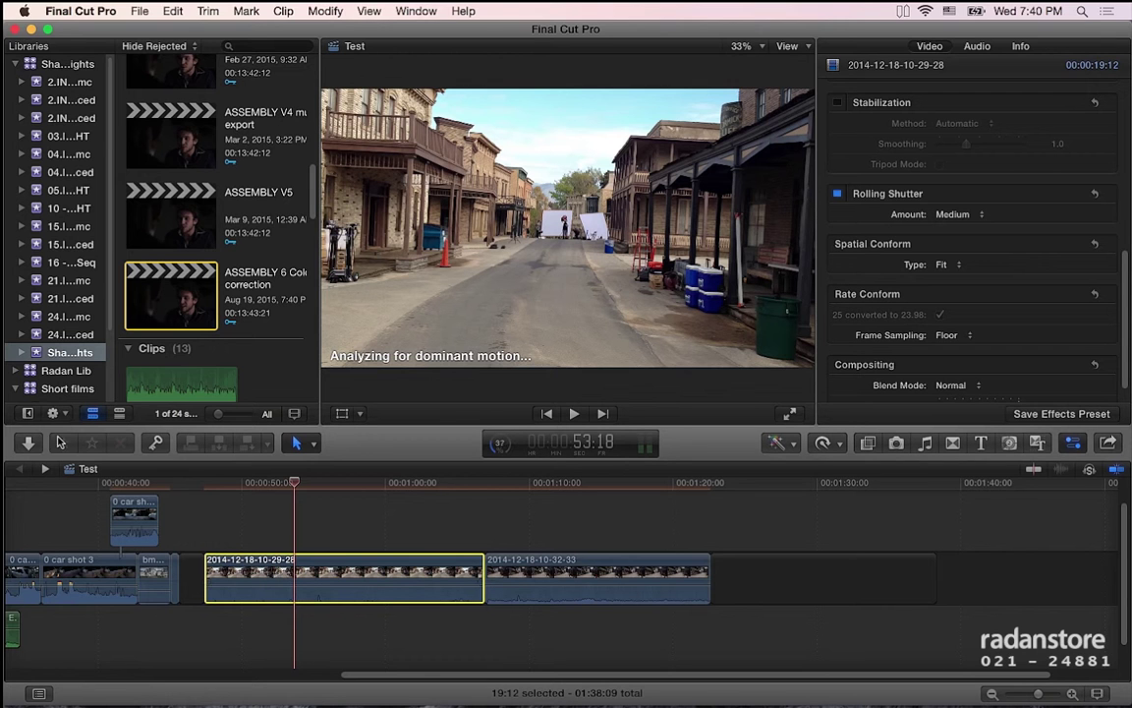
pyautogui.click(27, 415)
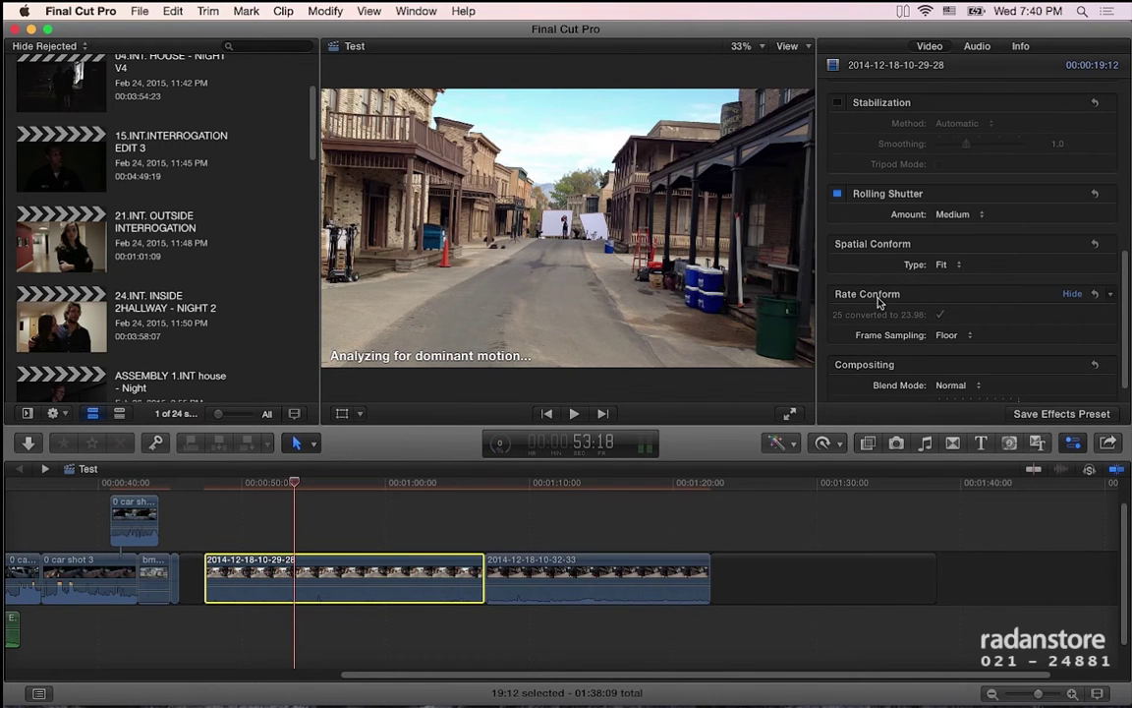
pyautogui.click(278, 486)
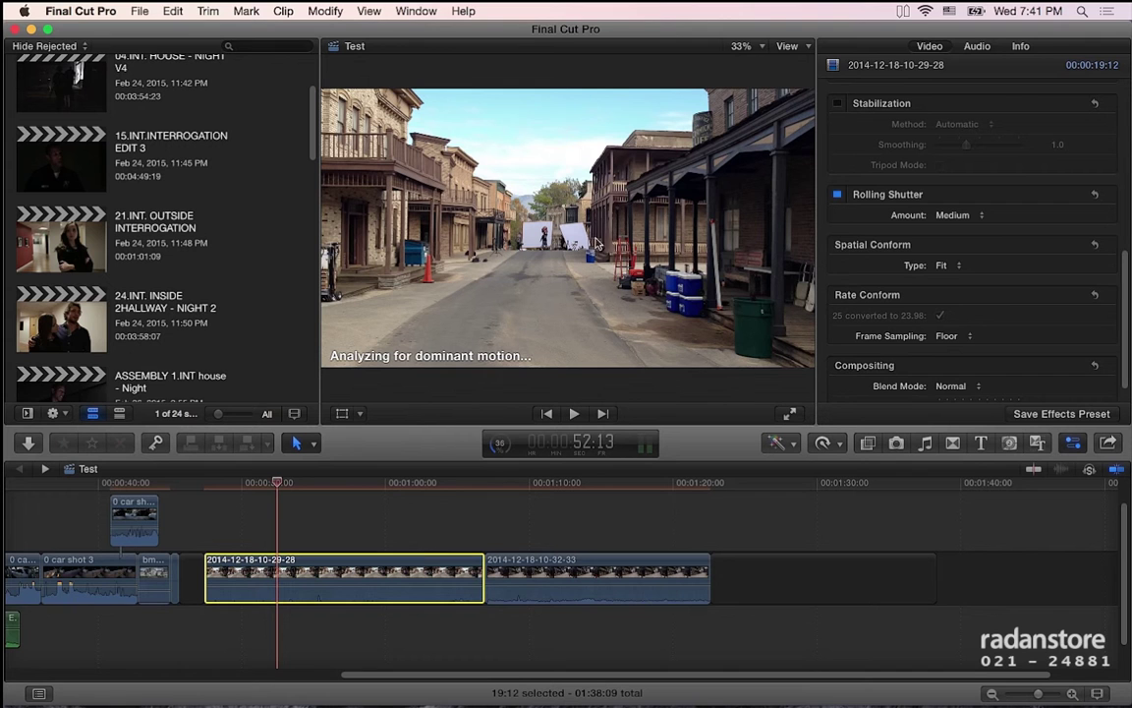
pyautogui.click(249, 484)
pyautogui.moveTo(246, 485); pyautogui.dragTo(243, 485)
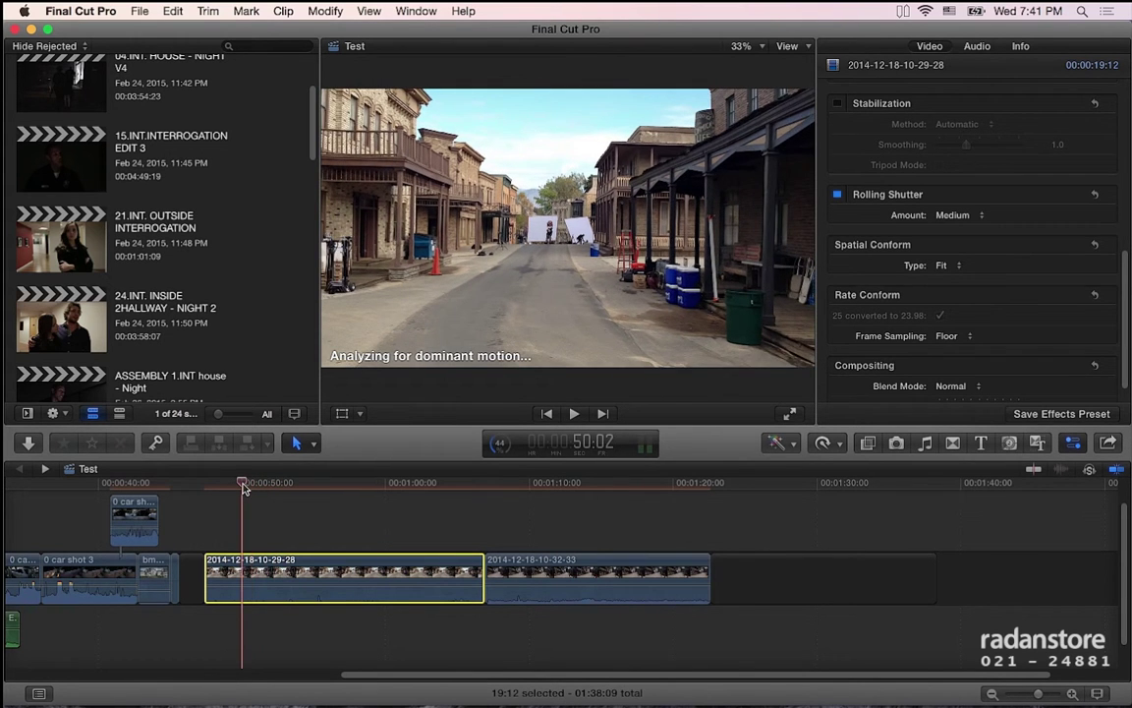
pyautogui.press('space')
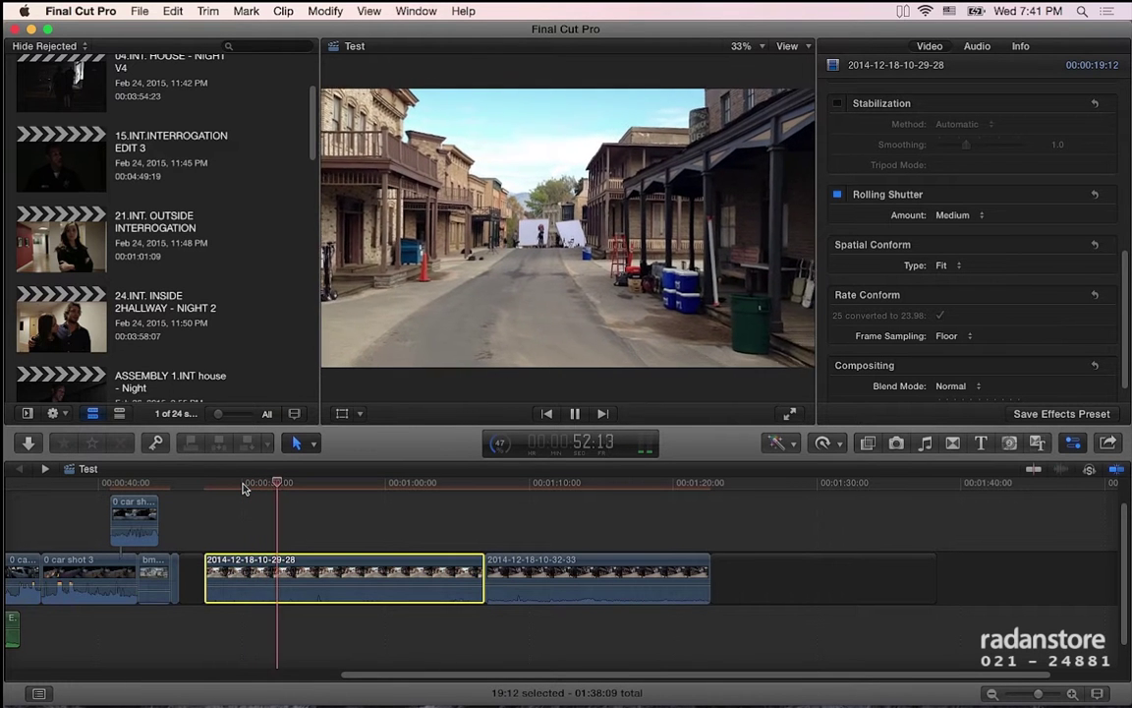
pyautogui.press('space')
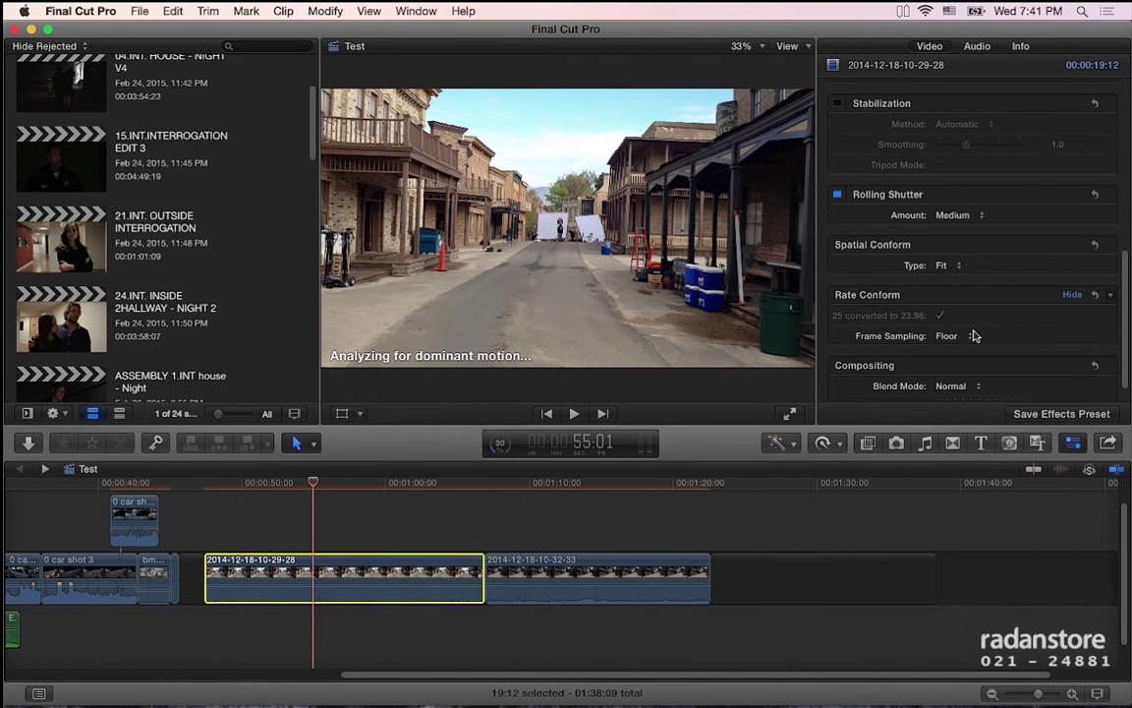
pyautogui.scroll(2, 969, 324)
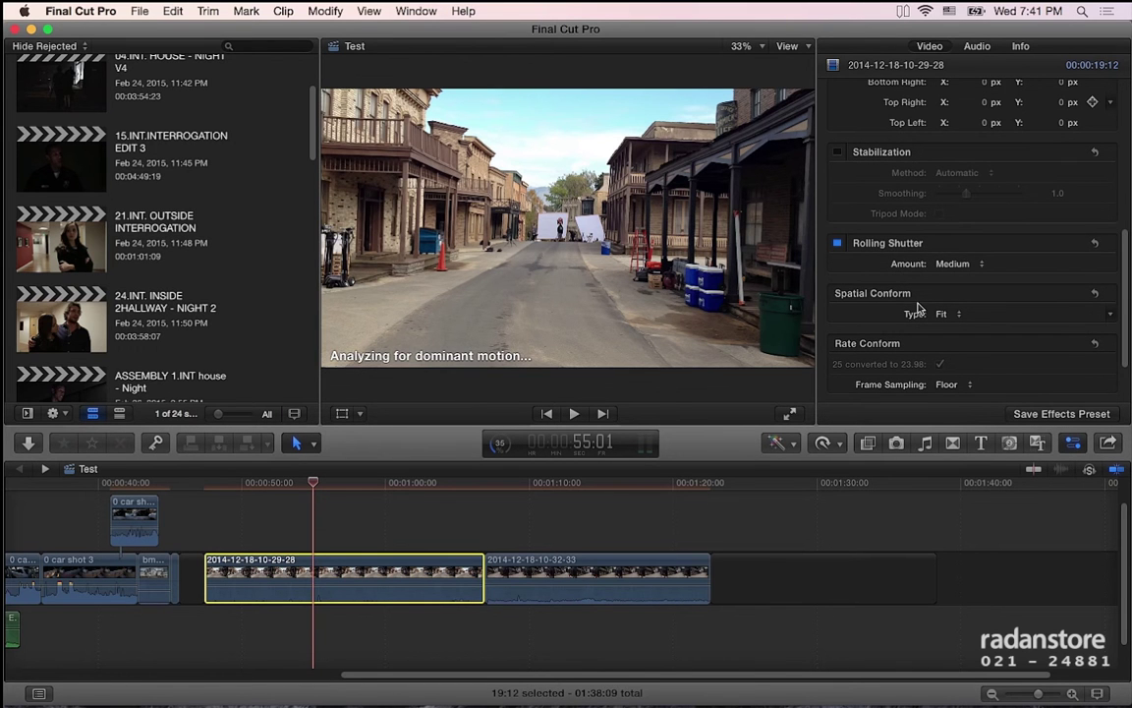